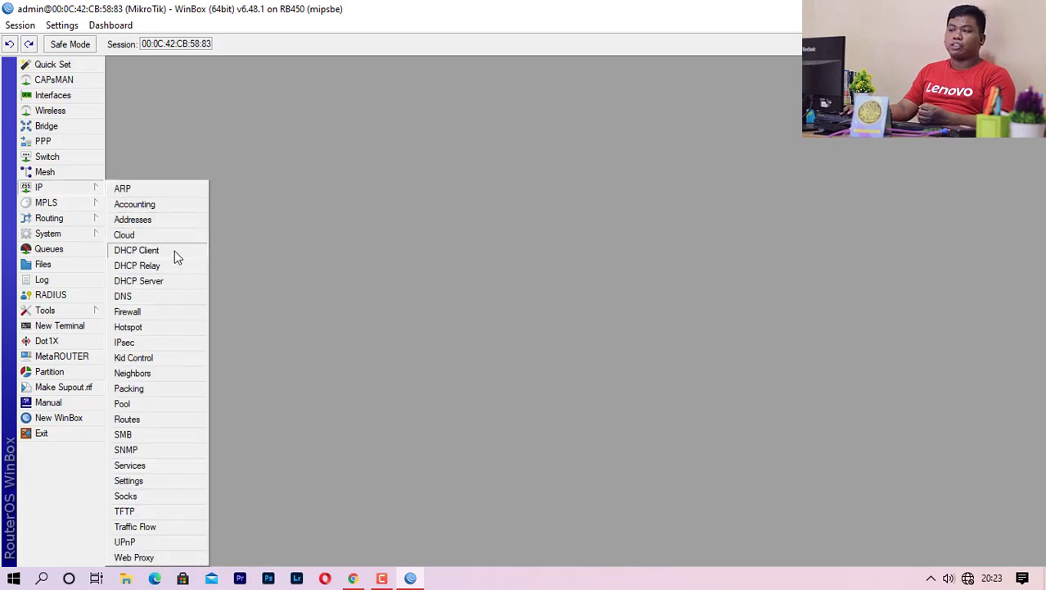
Add a DHCP client on ether1 with Use Peer DNS and Use Peer NTP checked and Add Default Route set to yes
{"action": "left_click", "coordinate": [175, 251]}
{"action": "left_click_drag", "start_coordinate": [534, 169], "coordinate": [435, 132]}
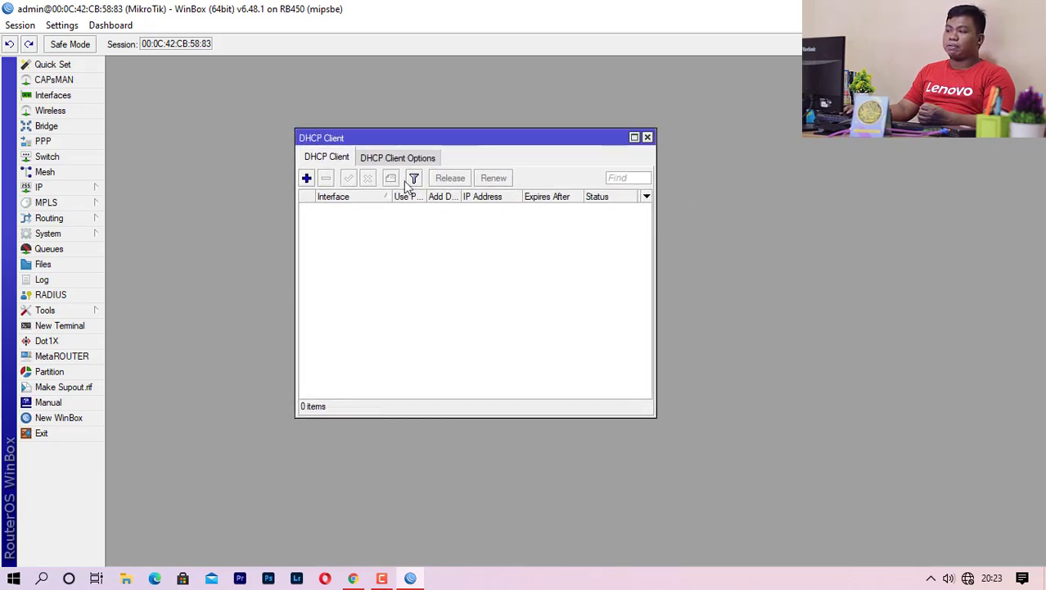
{"action": "left_click", "coordinate": [307, 178]}
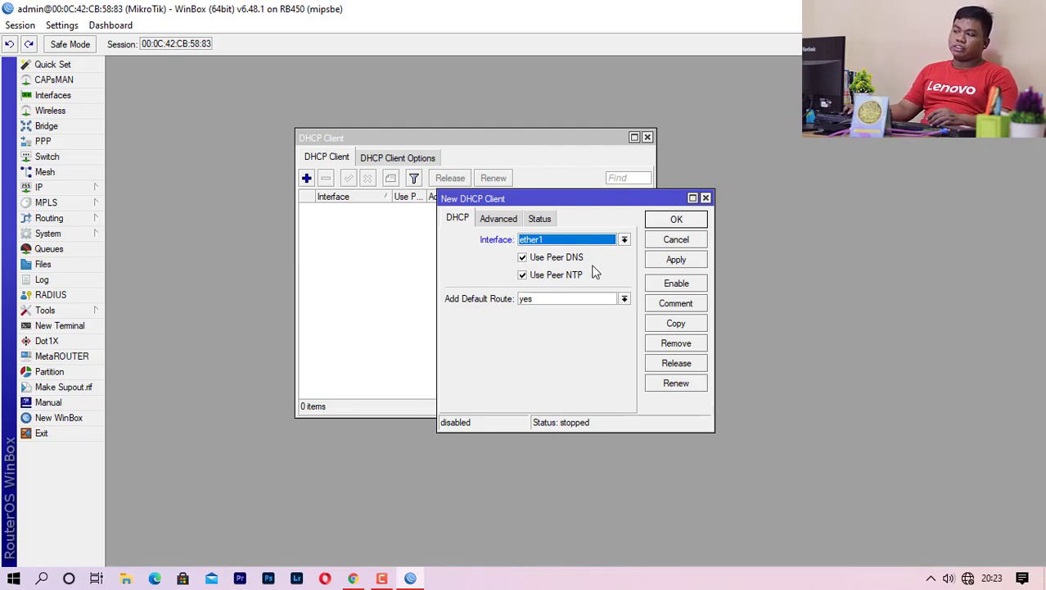
{"action": "left_click", "coordinate": [522, 257]}
{"action": "left_click", "coordinate": [522, 257]}
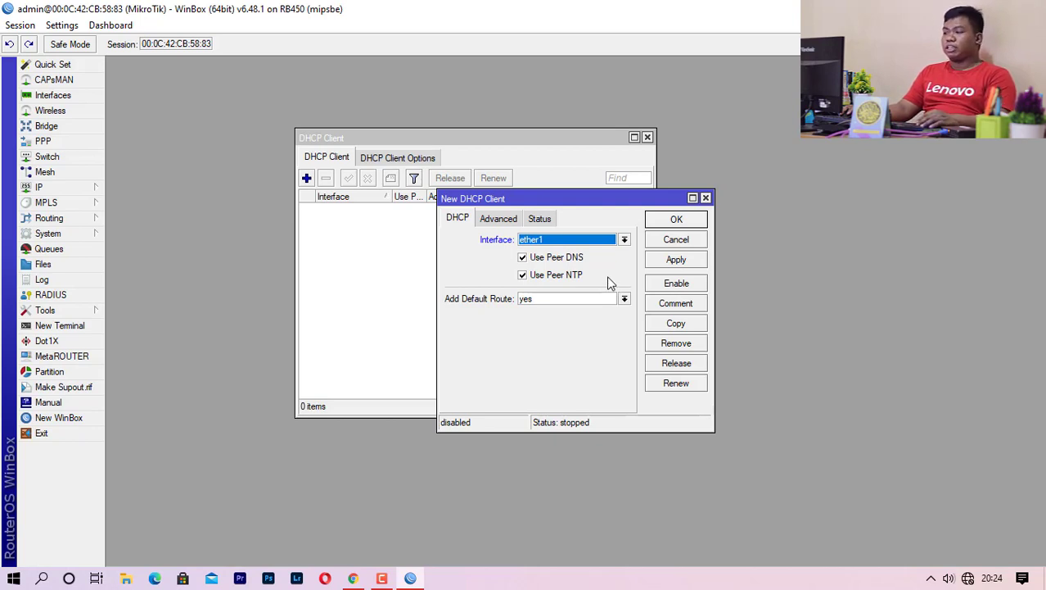
{"action": "left_click", "coordinate": [522, 274]}
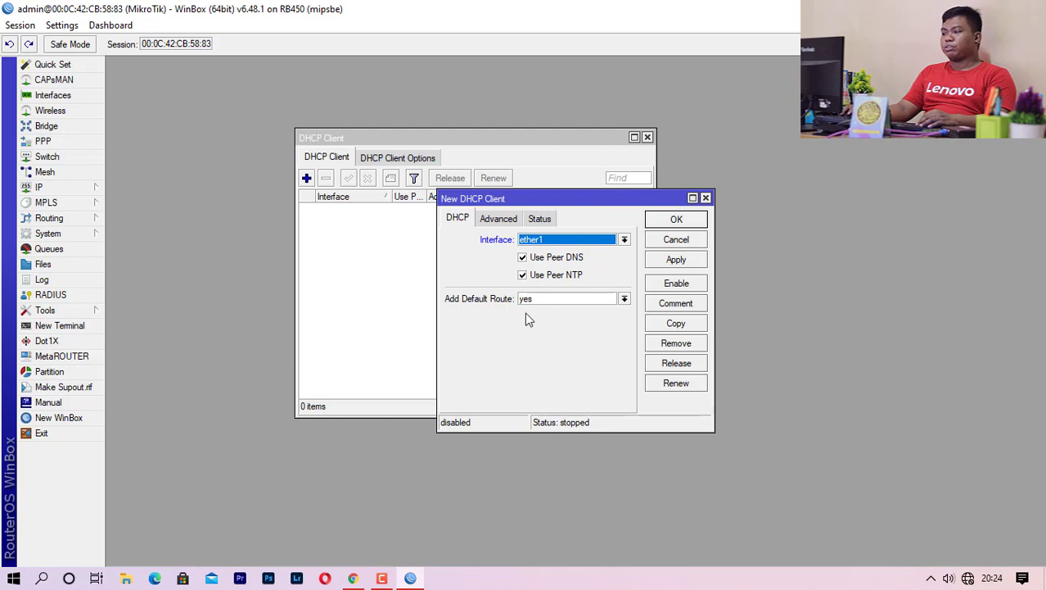
{"action": "left_click", "coordinate": [625, 300]}
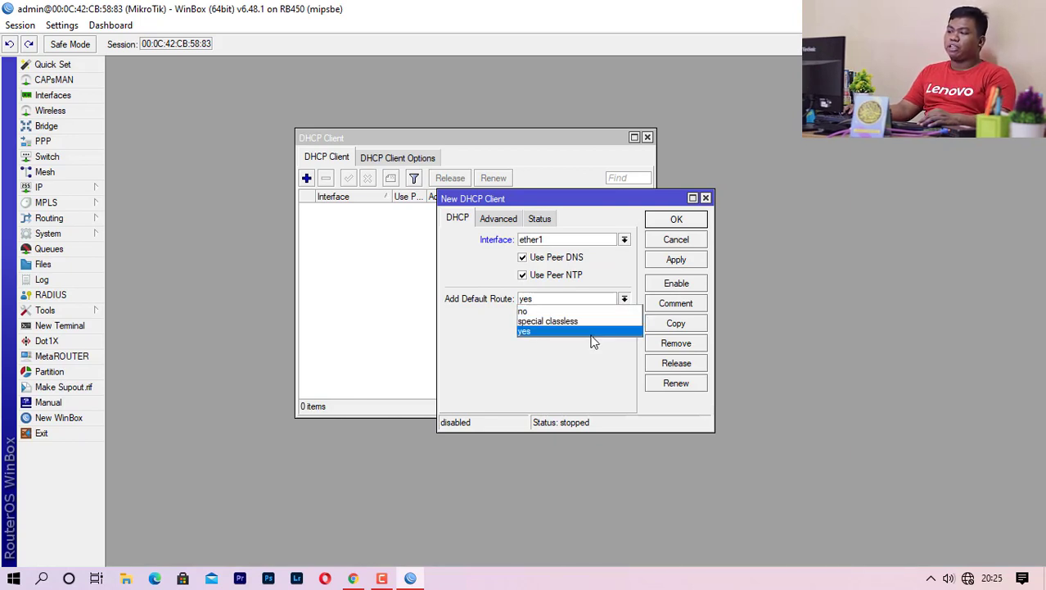
{"action": "left_click", "coordinate": [560, 331]}
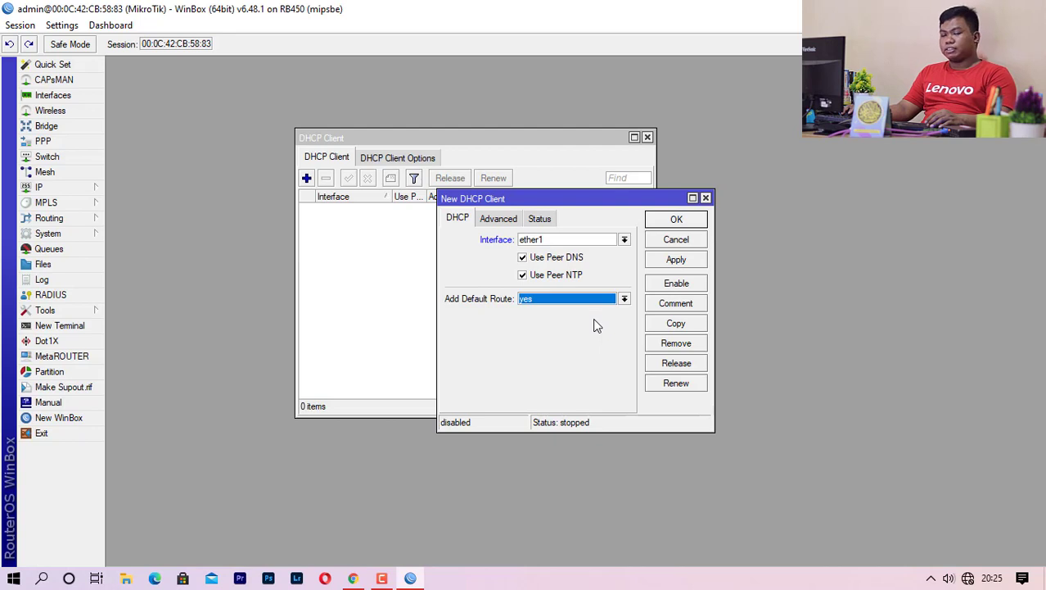
{"action": "left_click", "coordinate": [533, 301]}
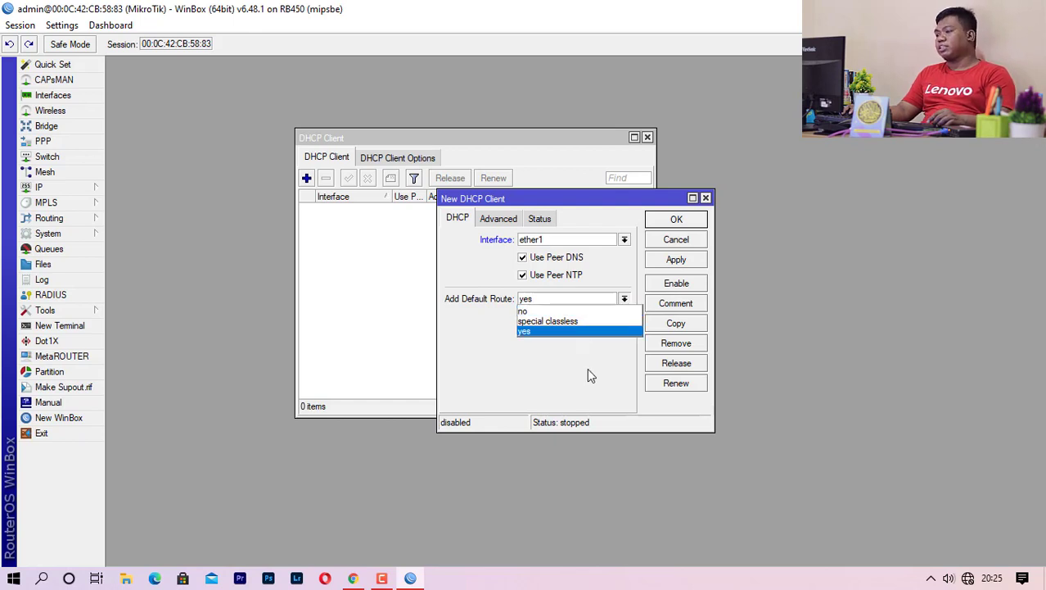
{"action": "left_click", "coordinate": [580, 331]}
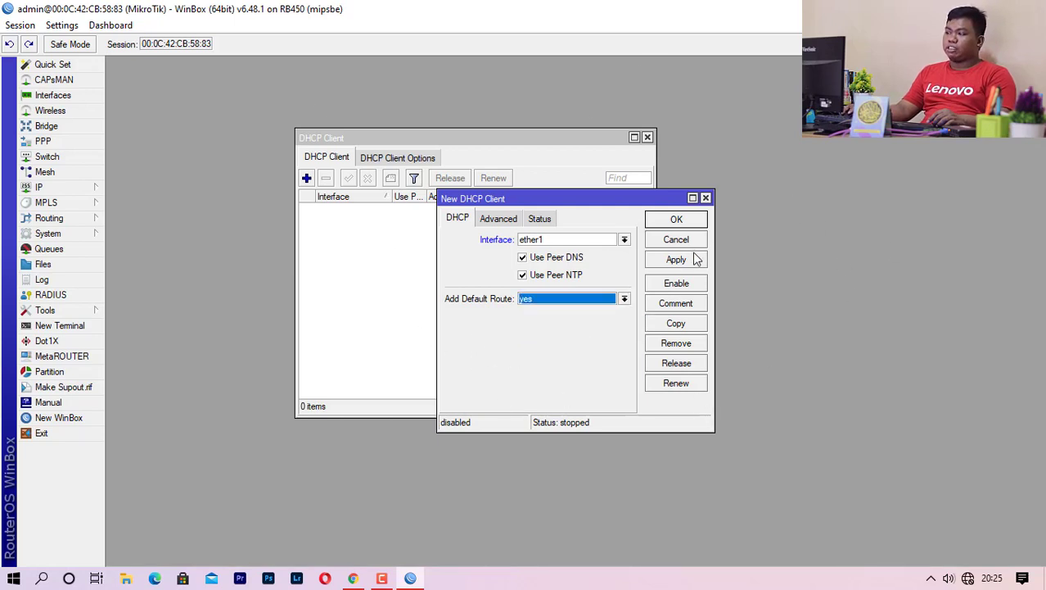
{"action": "left_click", "coordinate": [676, 219]}
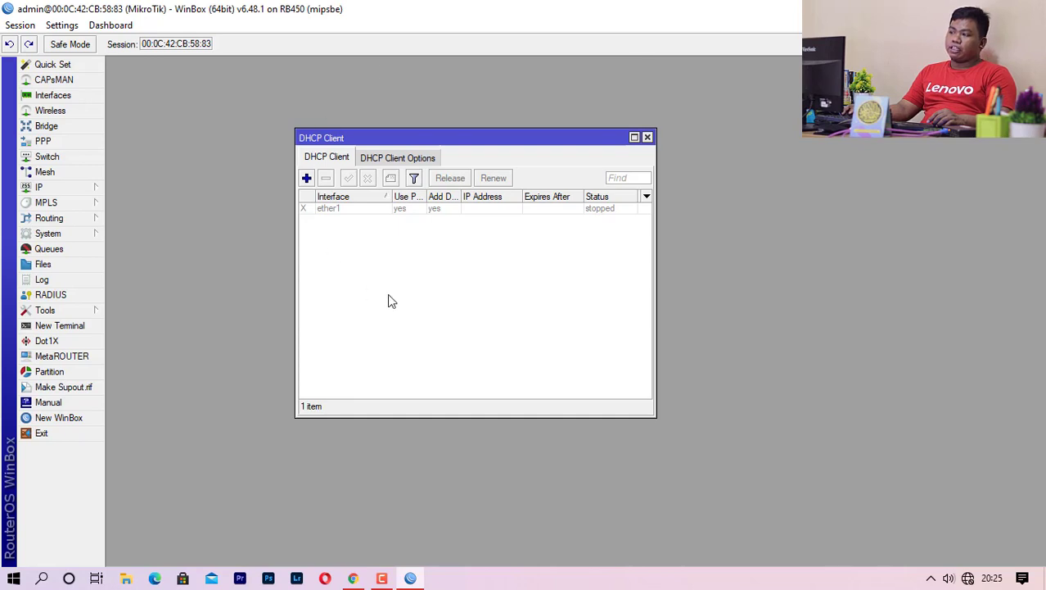
Enable the ether1 DHCP client and widen the IP Address column to read the full address, closing the DHCP client list when done
{"action": "left_click", "coordinate": [344, 211]}
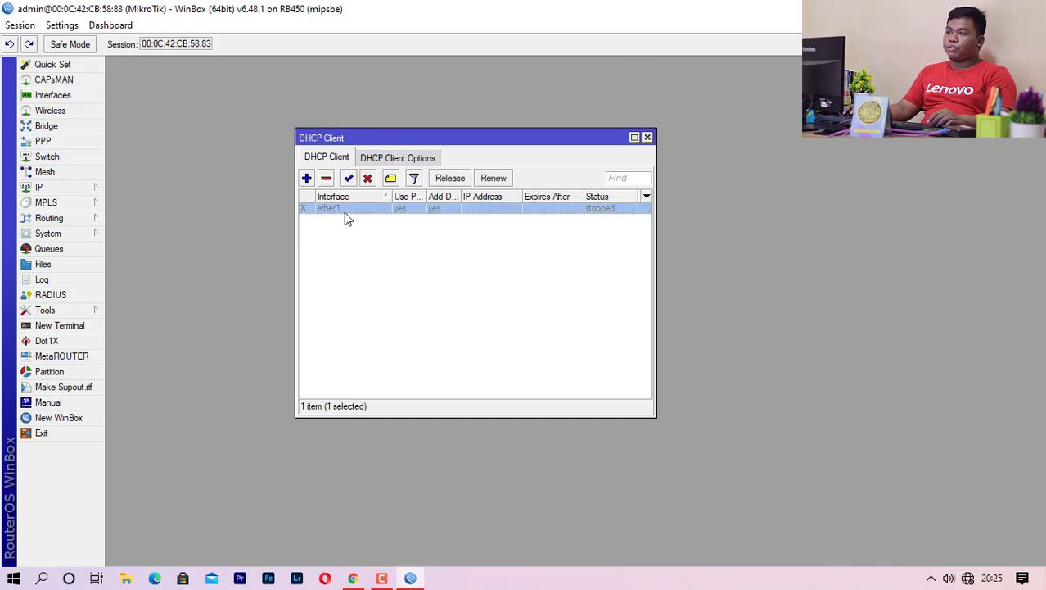
{"action": "left_click", "coordinate": [340, 245]}
{"action": "left_click", "coordinate": [334, 212]}
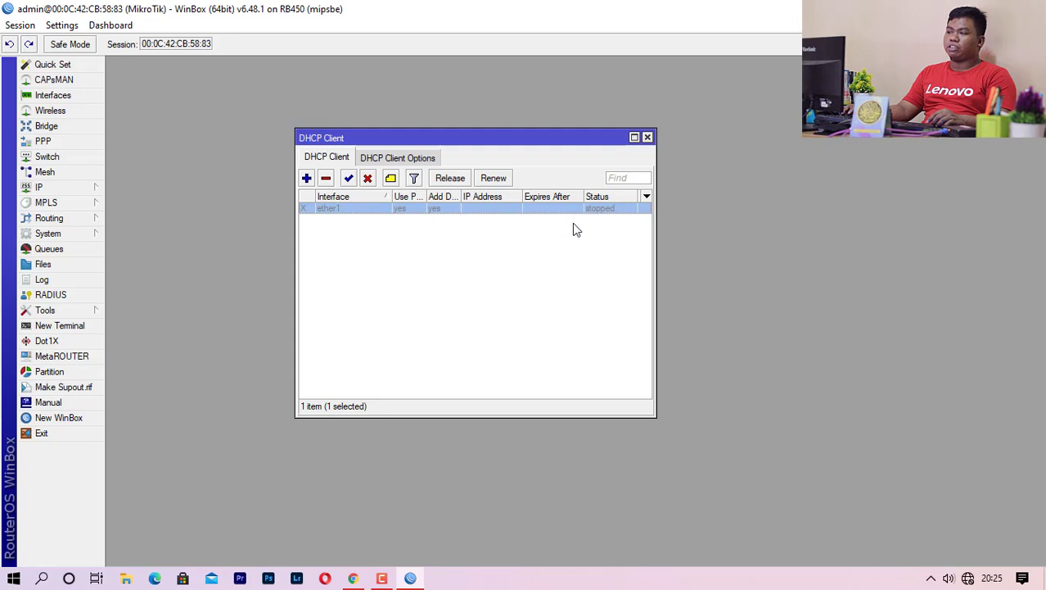
{"action": "left_click", "coordinate": [358, 241]}
{"action": "left_click", "coordinate": [332, 209]}
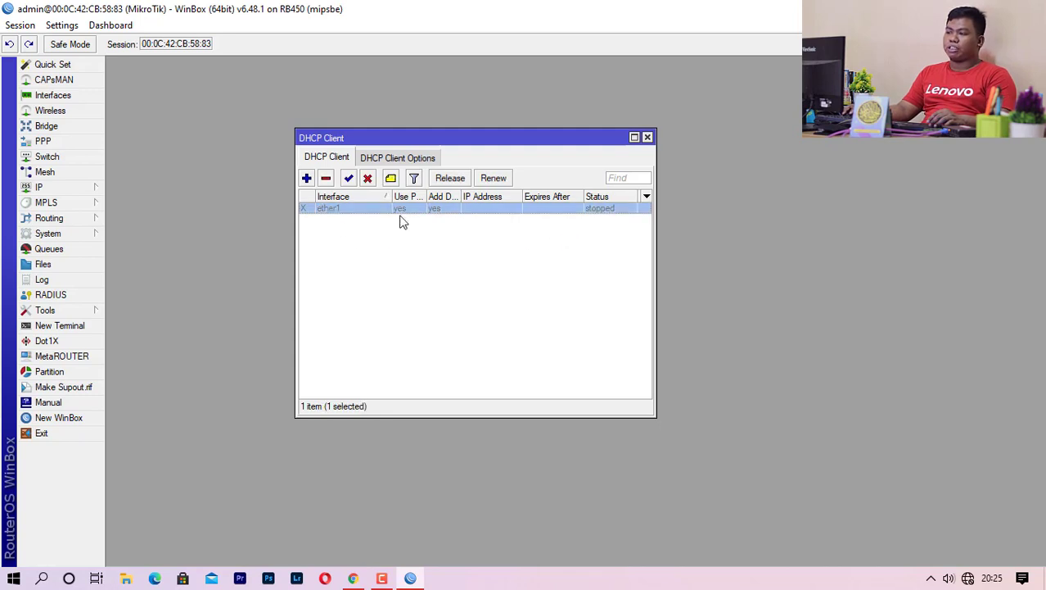
{"action": "left_click", "coordinate": [349, 179]}
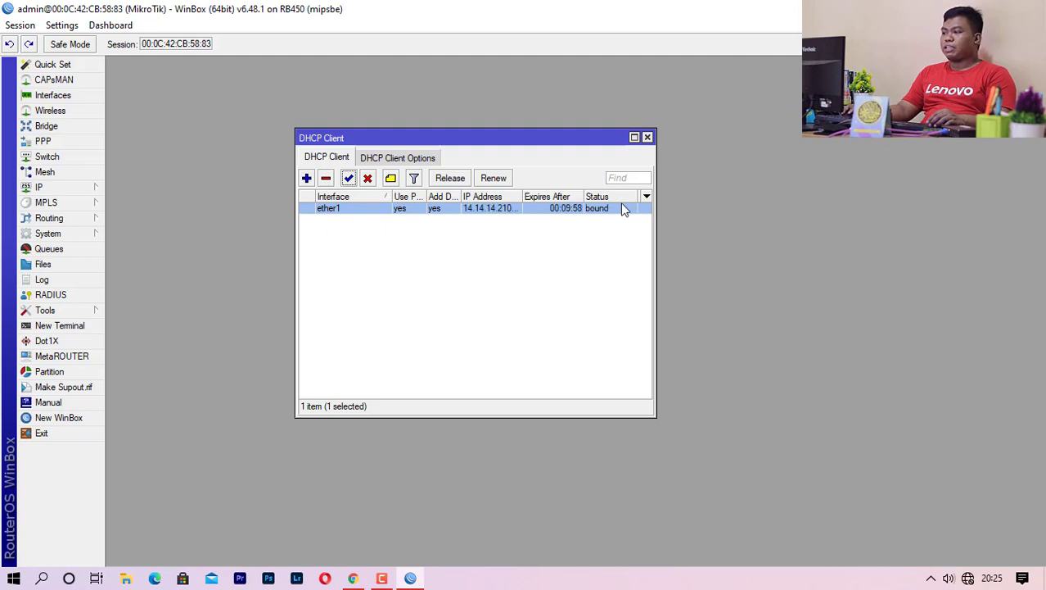
{"action": "left_click_drag", "start_coordinate": [523, 196], "coordinate": [542, 198]}
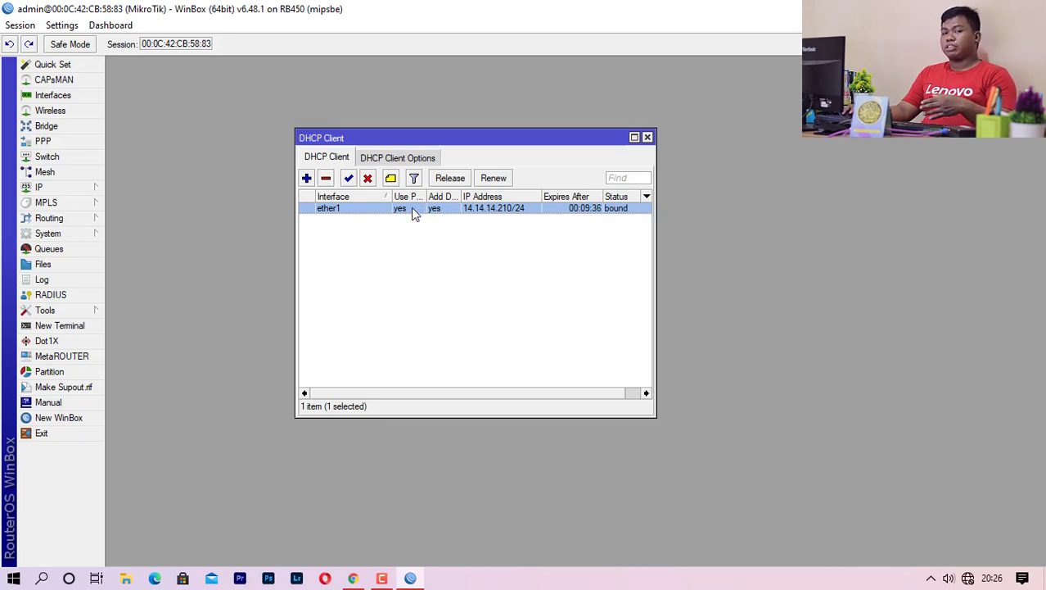
{"action": "left_click", "coordinate": [647, 137]}
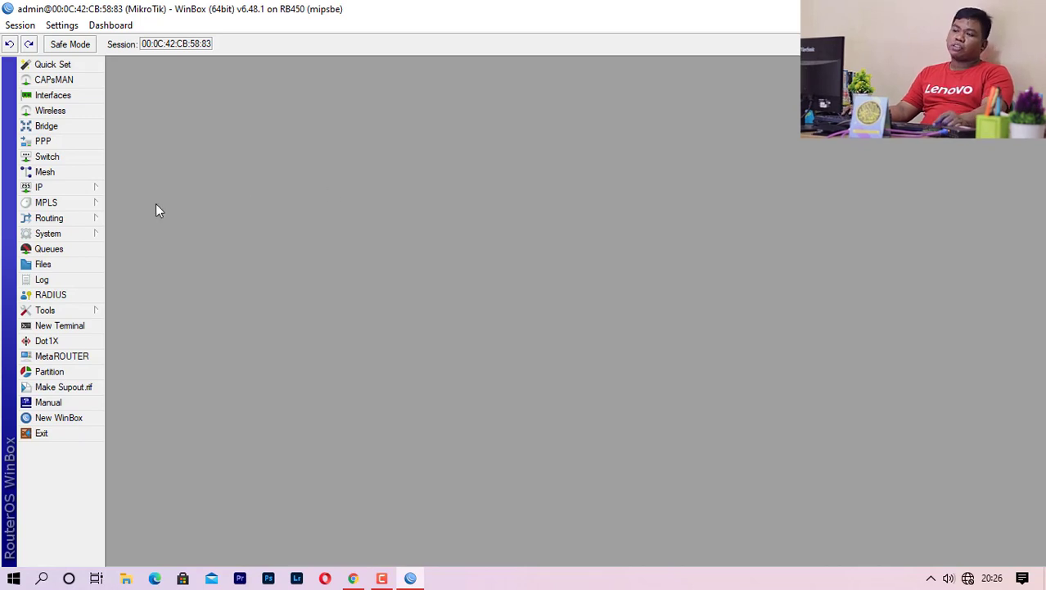
Allow remote requests in the router's DNS settings and save the change
{"action": "left_click", "coordinate": [70, 192]}
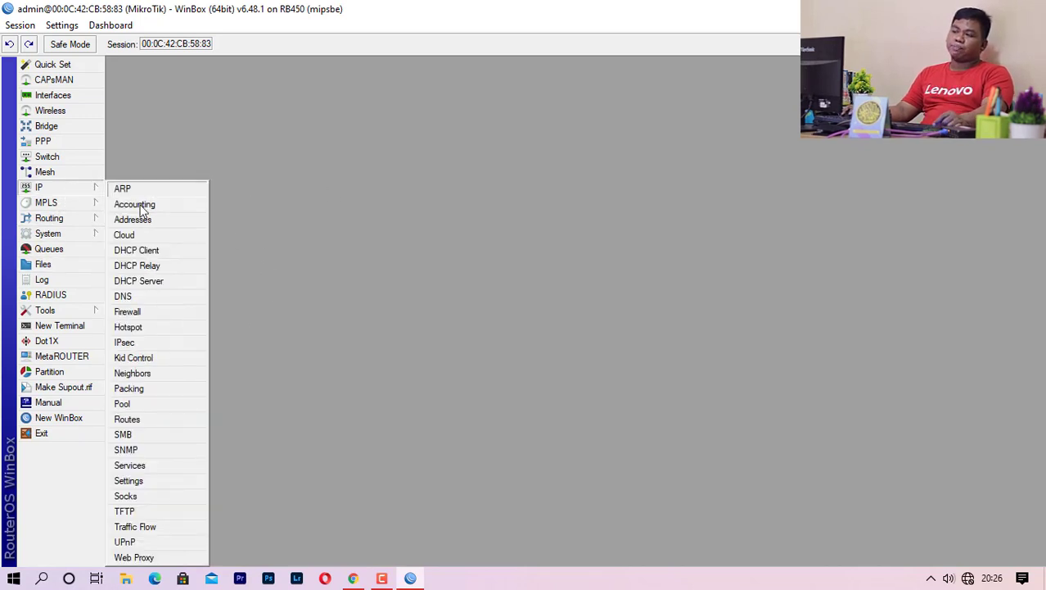
{"action": "left_click", "coordinate": [158, 297]}
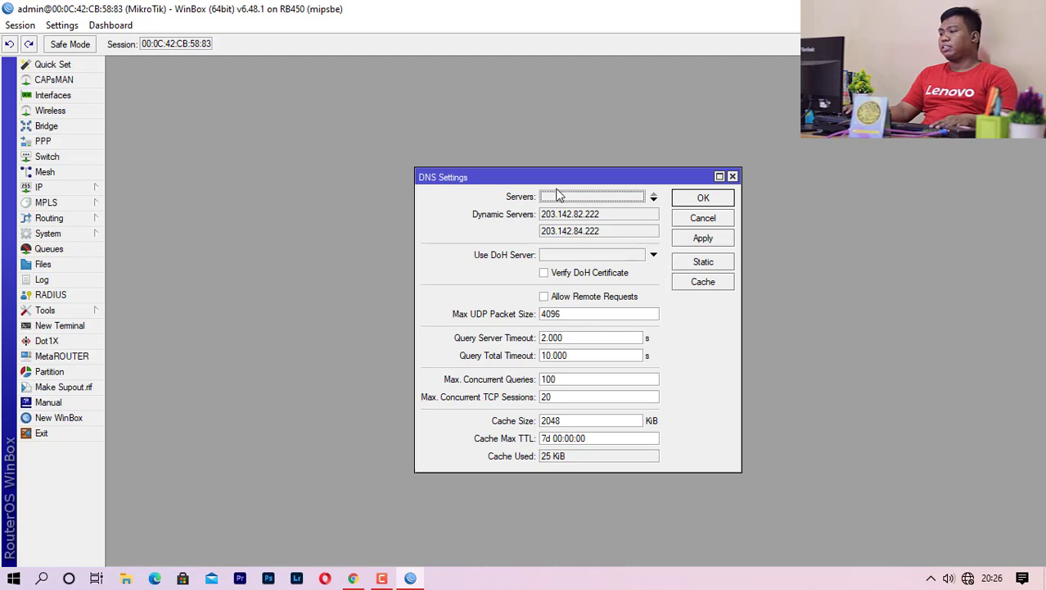
{"action": "left_click_drag", "start_coordinate": [571, 181], "coordinate": [438, 152]}
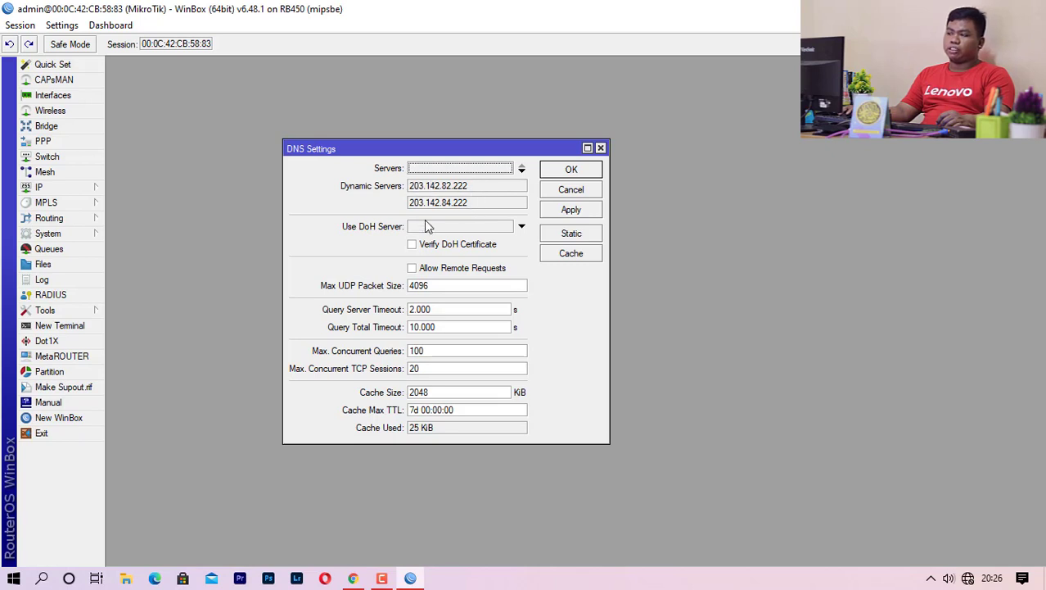
{"action": "left_click", "coordinate": [413, 271]}
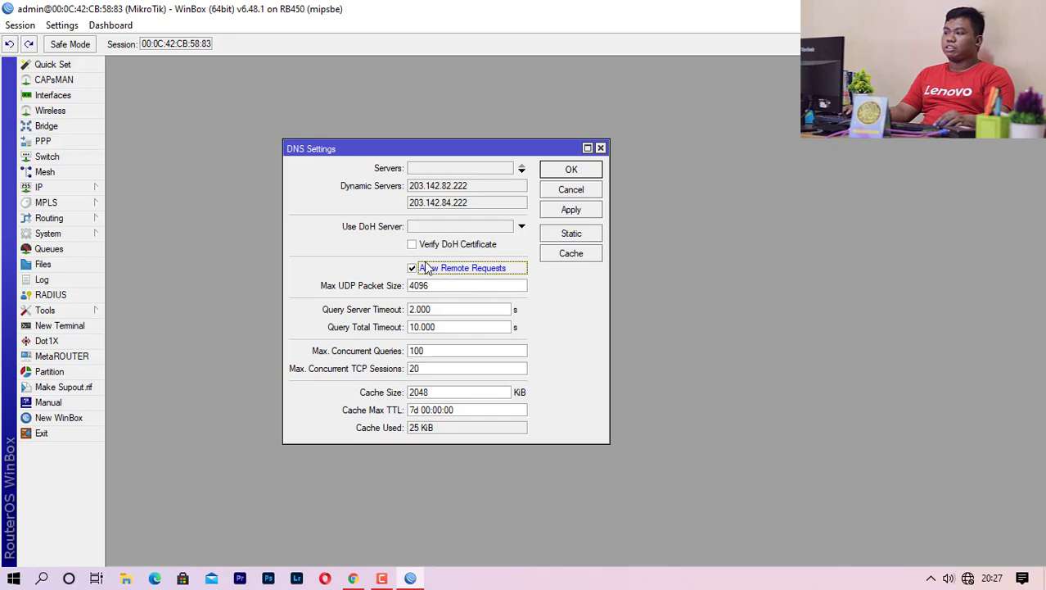
{"action": "left_click", "coordinate": [573, 170]}
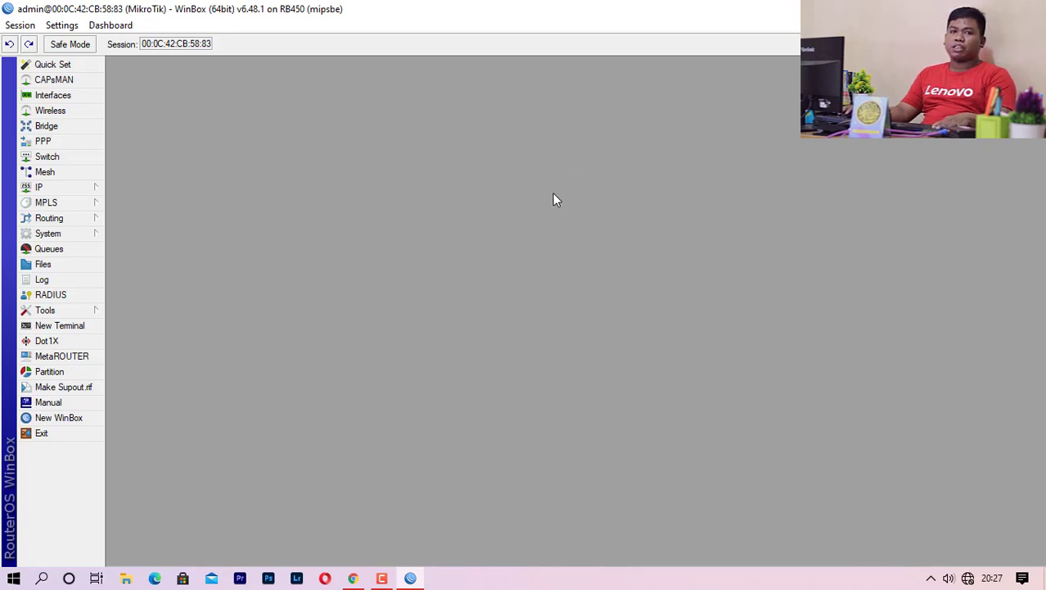
Review the saved DNS settings, checking the dynamic servers and the remote requests option
{"action": "left_click", "coordinate": [50, 187]}
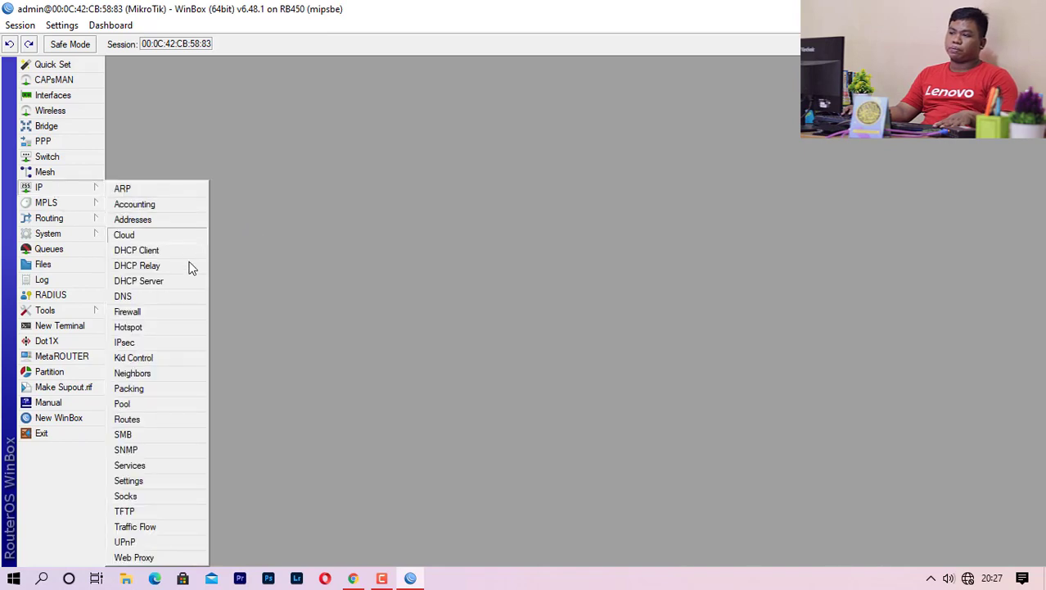
{"action": "left_click", "coordinate": [144, 299]}
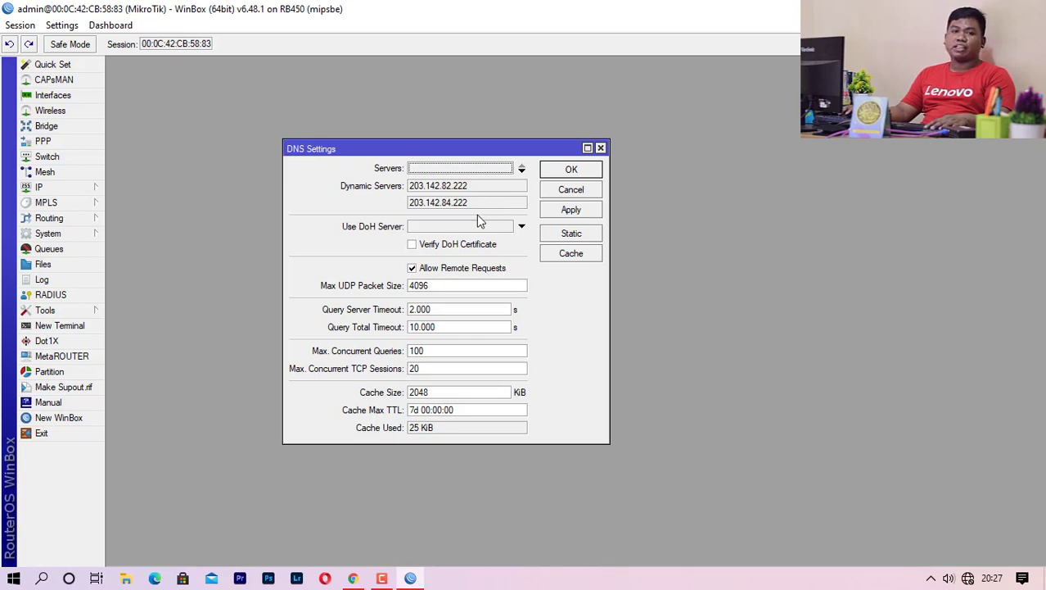
{"action": "left_click", "coordinate": [572, 168]}
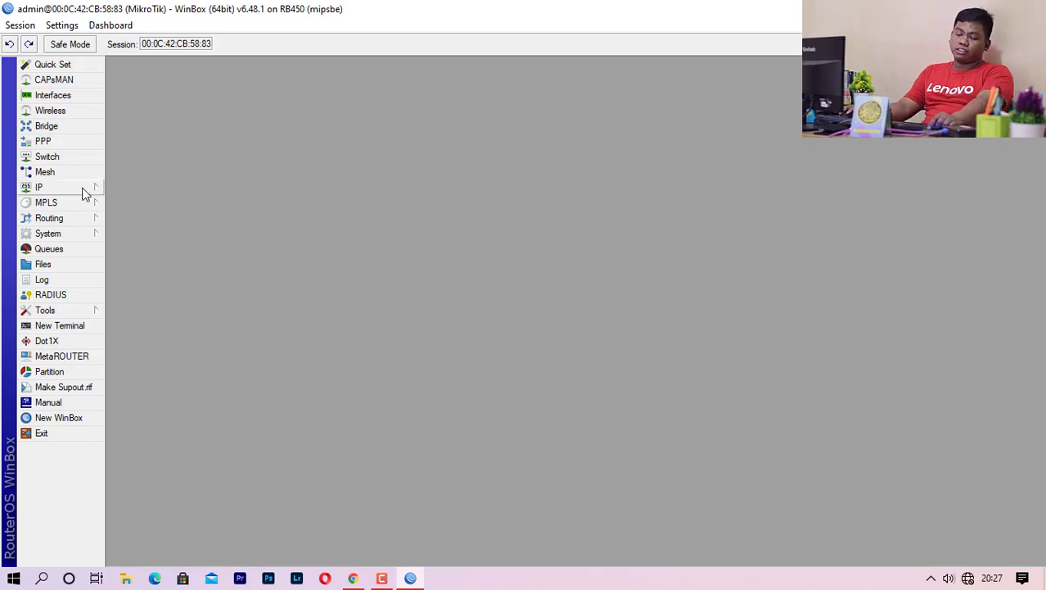
Start a new firewall NAT rule with its chain set to srcnat
{"action": "left_click", "coordinate": [82, 189]}
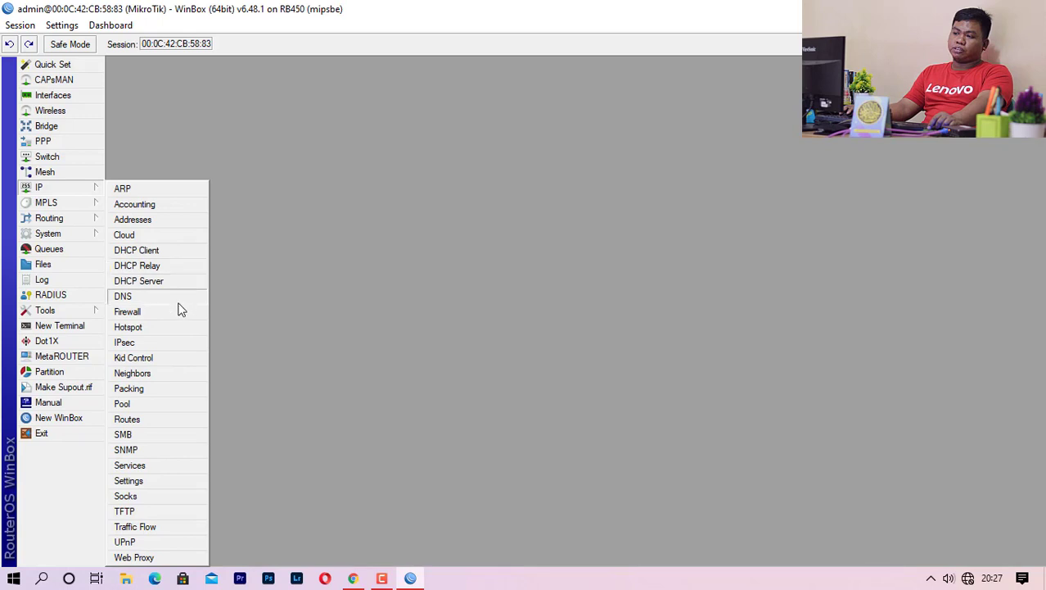
{"action": "left_click", "coordinate": [154, 311]}
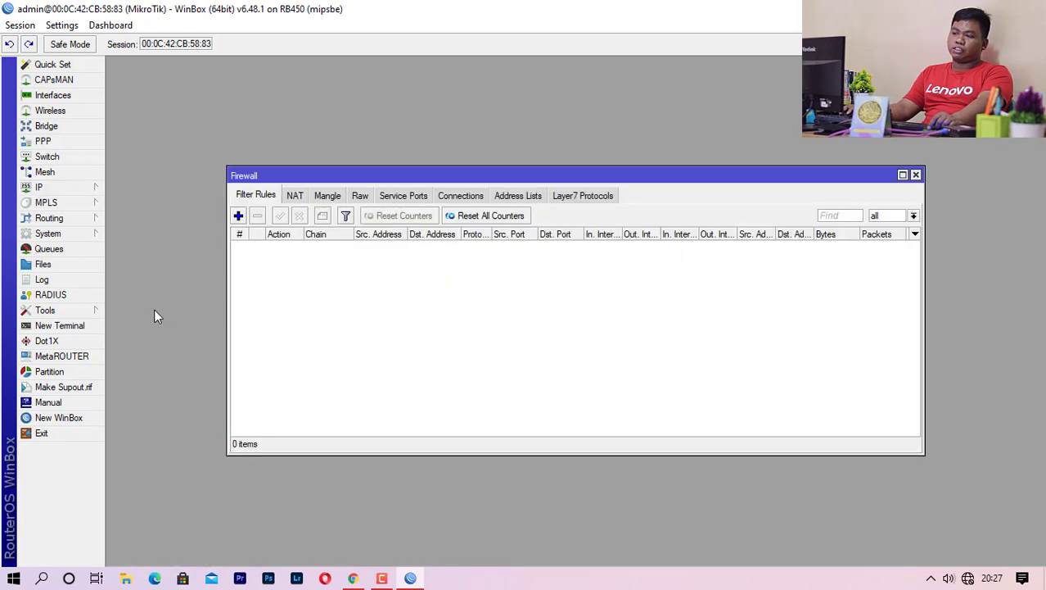
{"action": "left_click", "coordinate": [297, 196]}
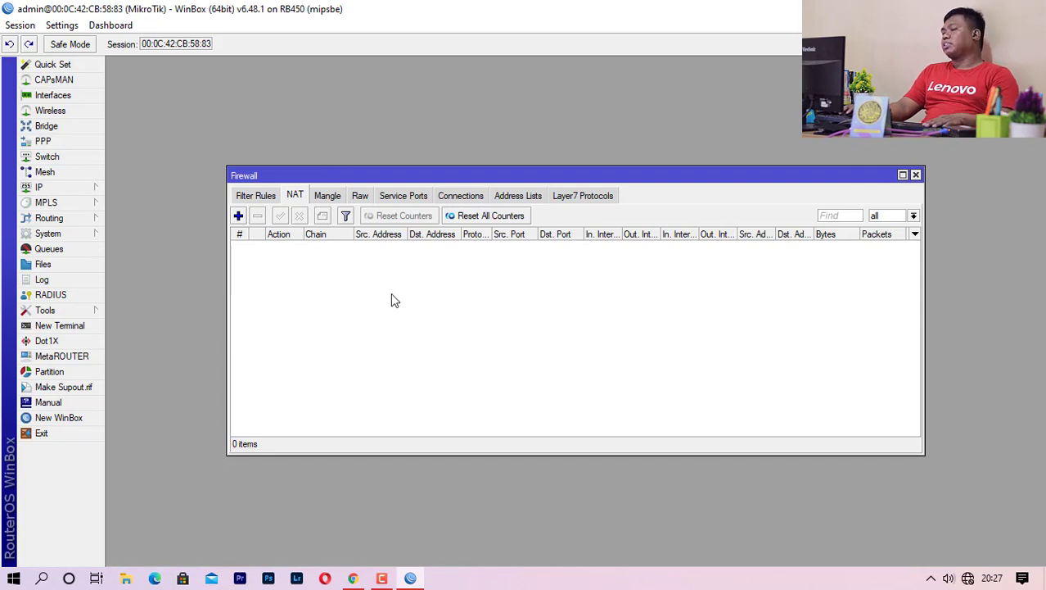
{"action": "left_click", "coordinate": [239, 216]}
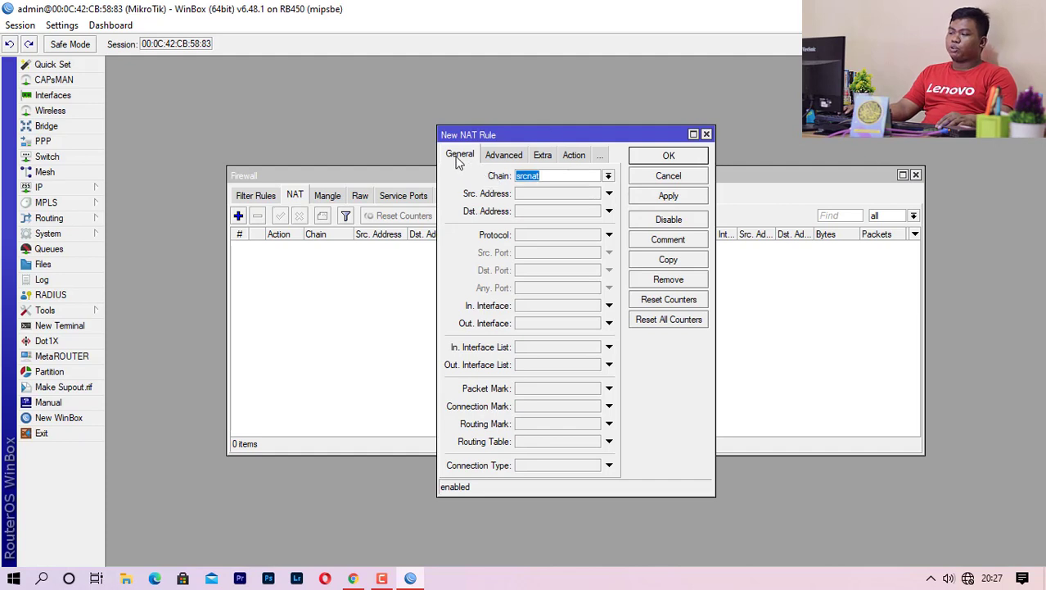
{"action": "left_click", "coordinate": [560, 176]}
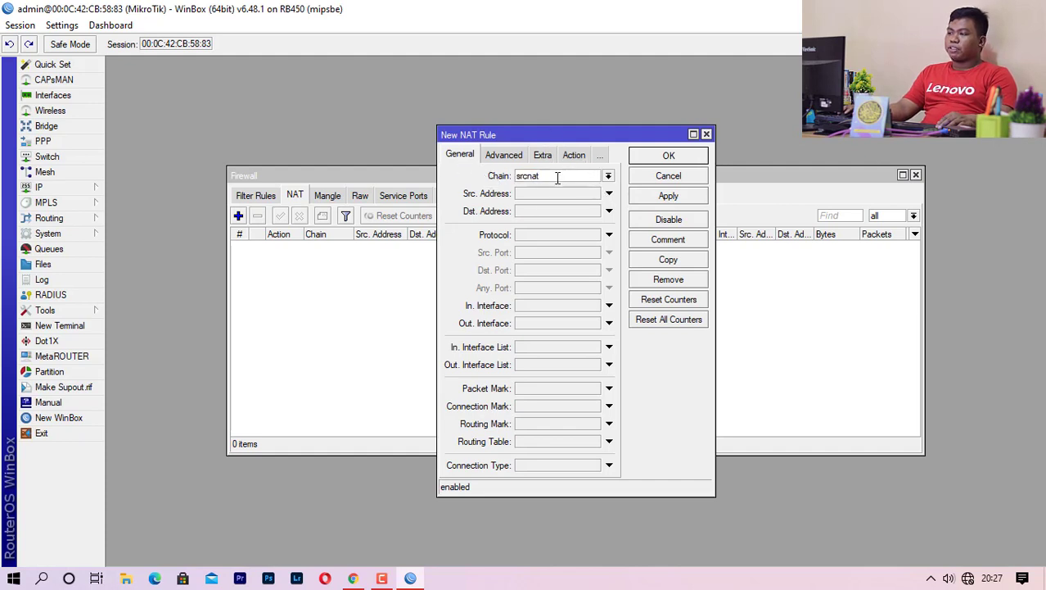
{"action": "left_click", "coordinate": [608, 176]}
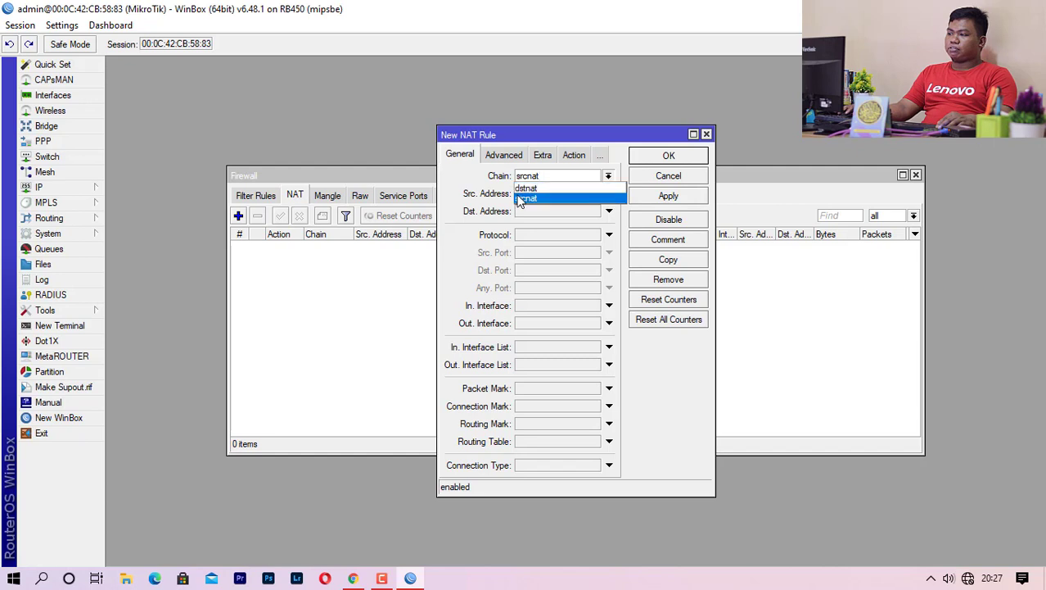
{"action": "left_click", "coordinate": [543, 198]}
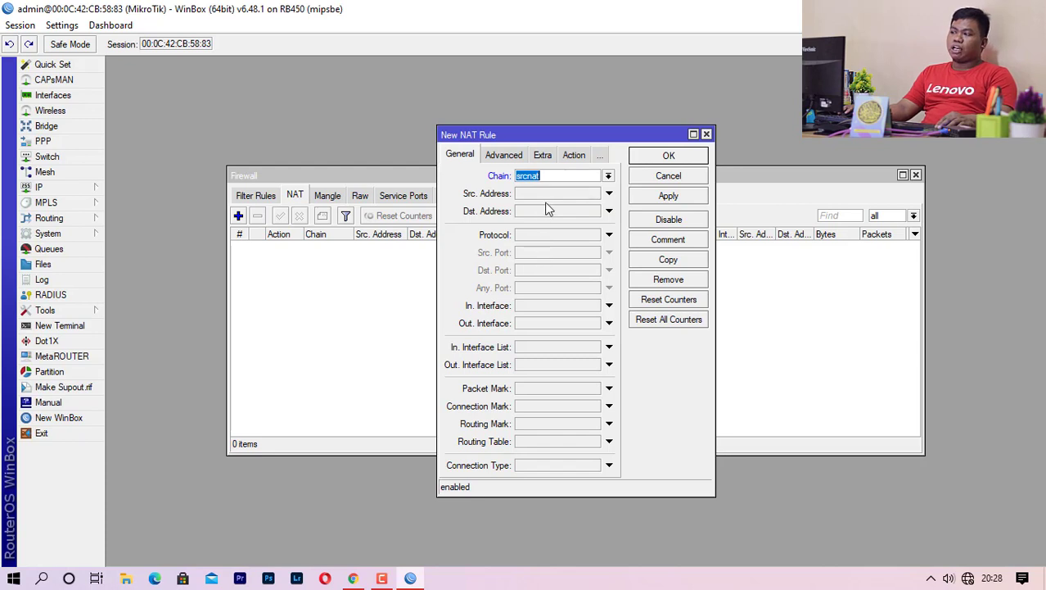
{"action": "left_click", "coordinate": [568, 179]}
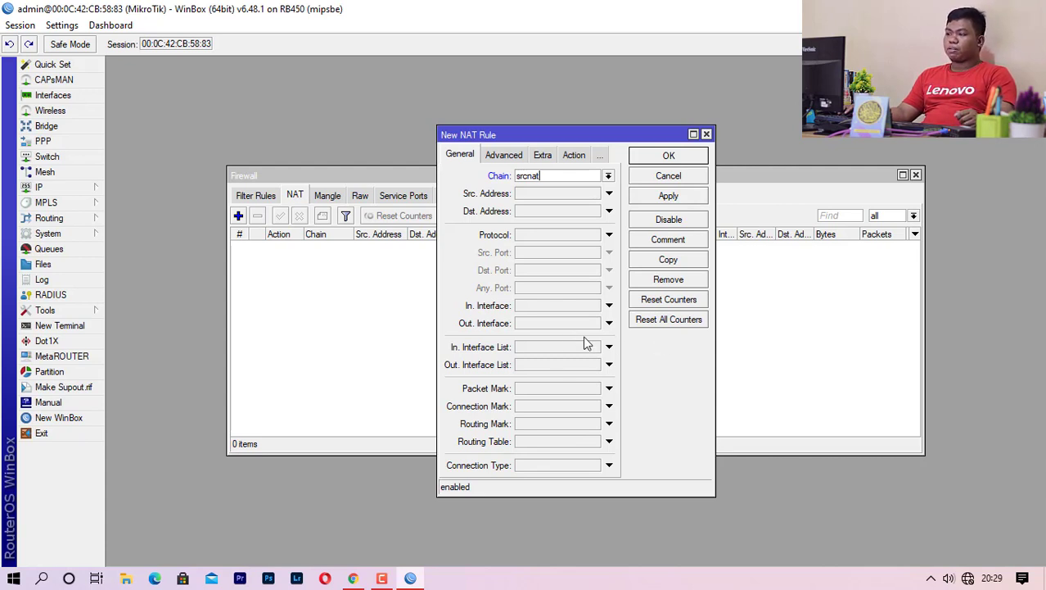
Set the new NAT rule's out interface to ether1
{"action": "left_click", "coordinate": [557, 325]}
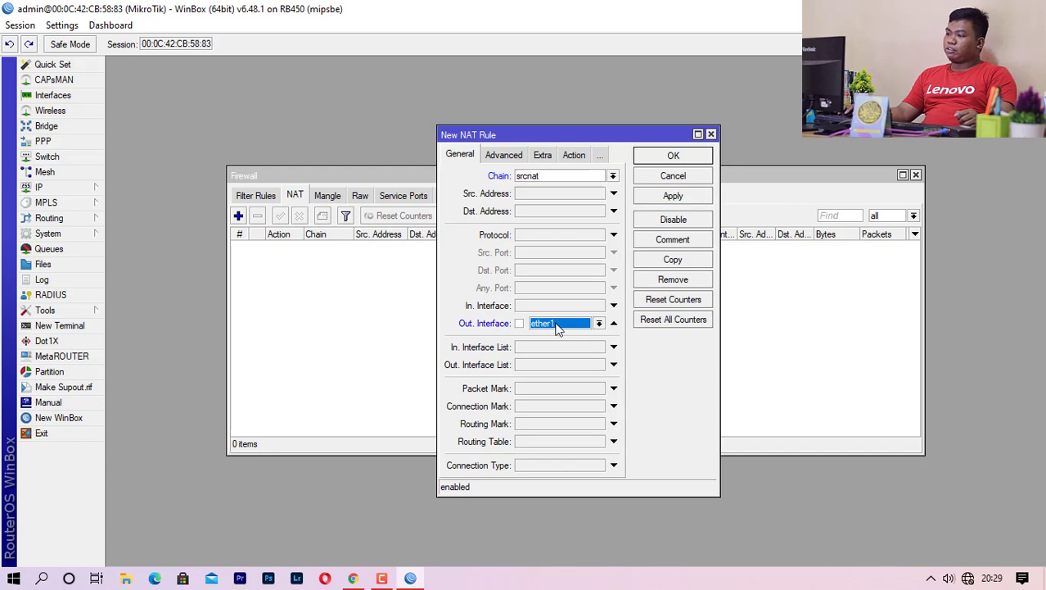
{"action": "left_click", "coordinate": [599, 323]}
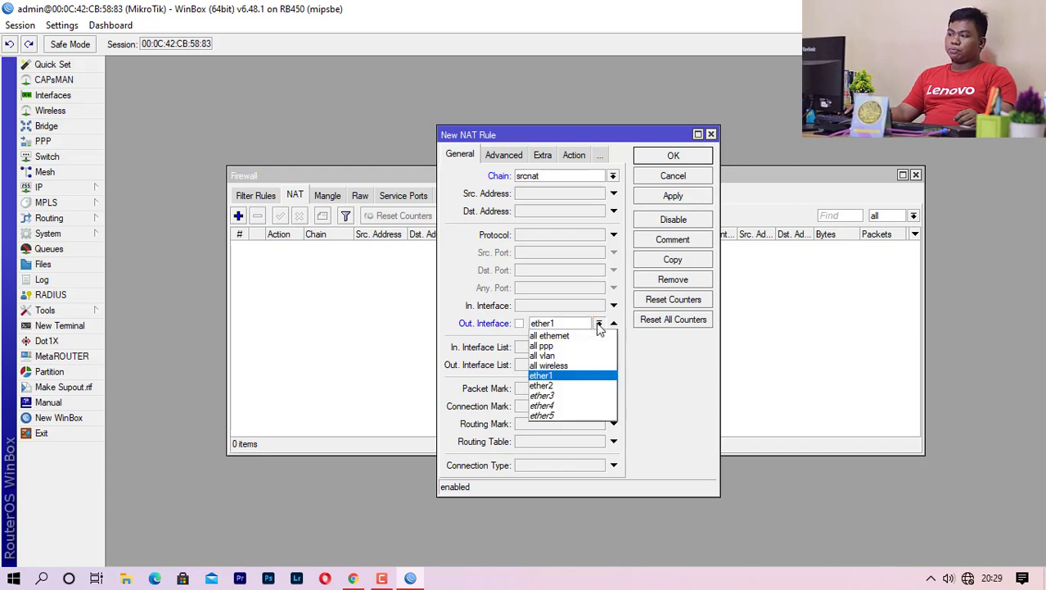
{"action": "left_click", "coordinate": [562, 377]}
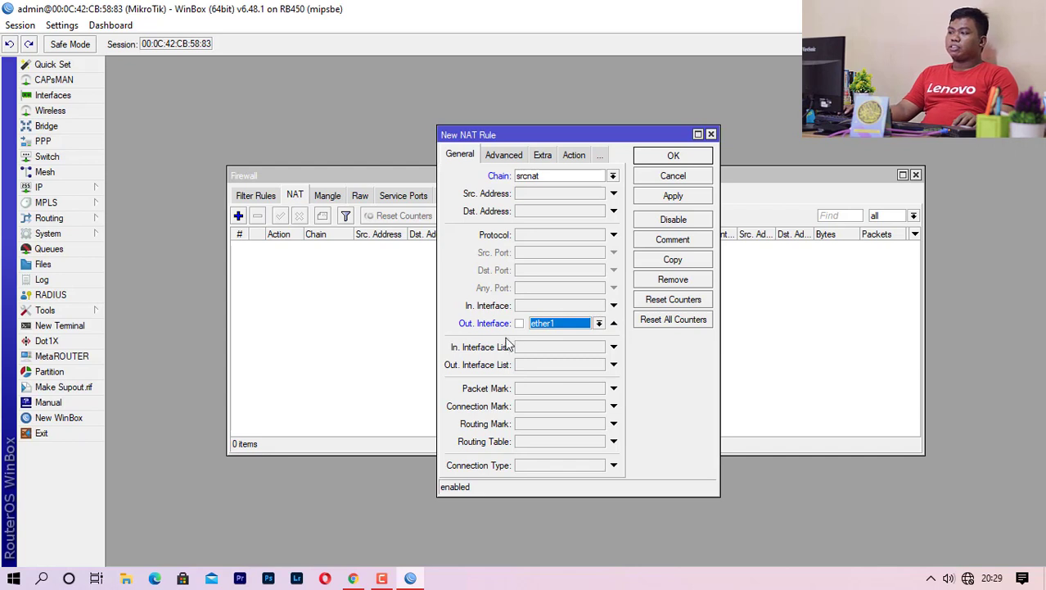
Try ether3 and ether2 as the NAT rule's out interface, and switch the choice back to ether1
{"action": "left_click", "coordinate": [598, 325]}
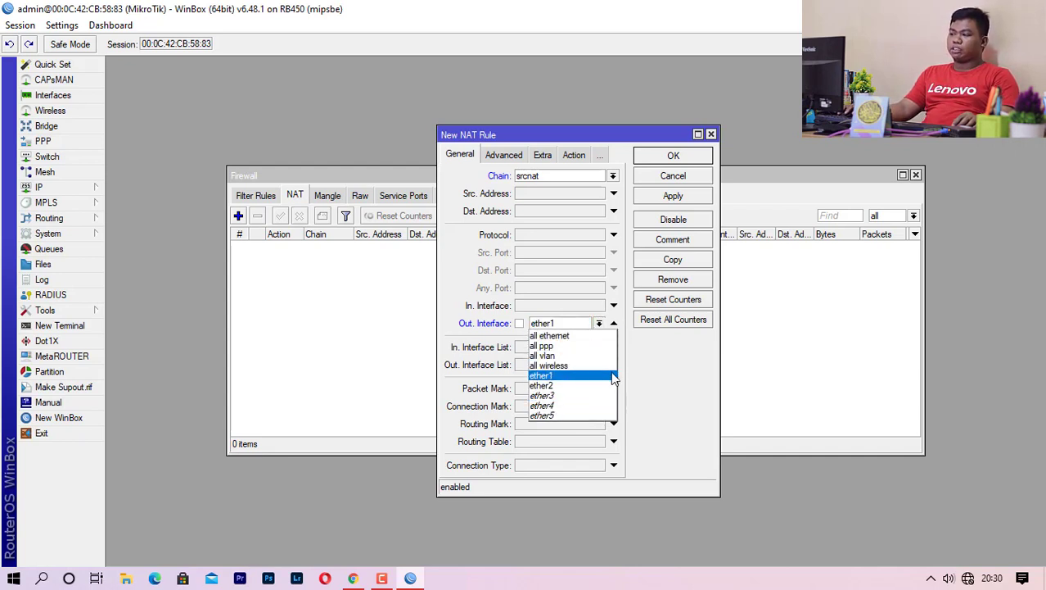
{"action": "left_click", "coordinate": [589, 396]}
{"action": "left_click", "coordinate": [600, 324]}
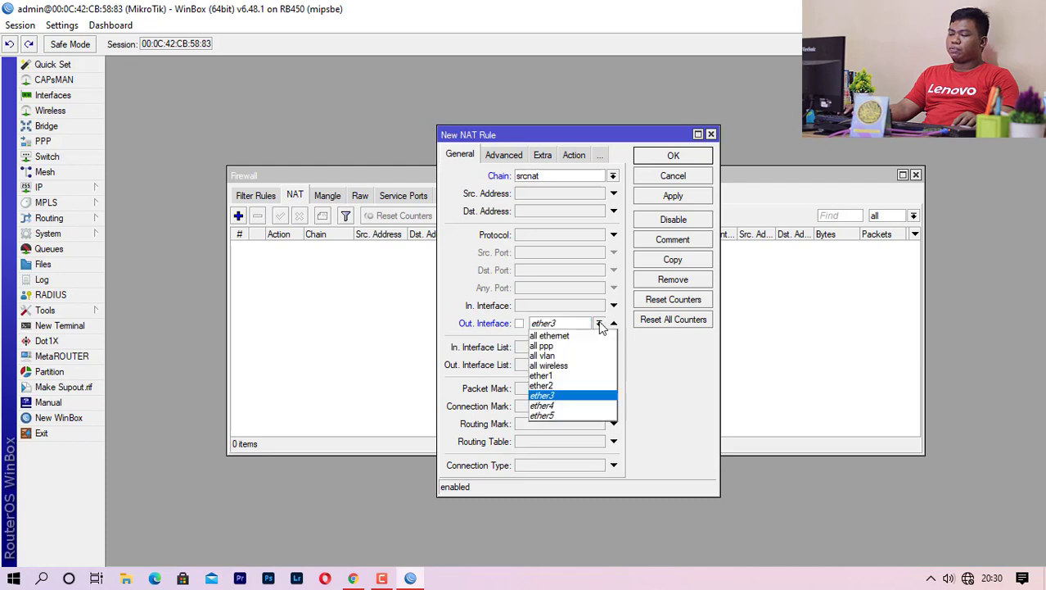
{"action": "left_click", "coordinate": [570, 385]}
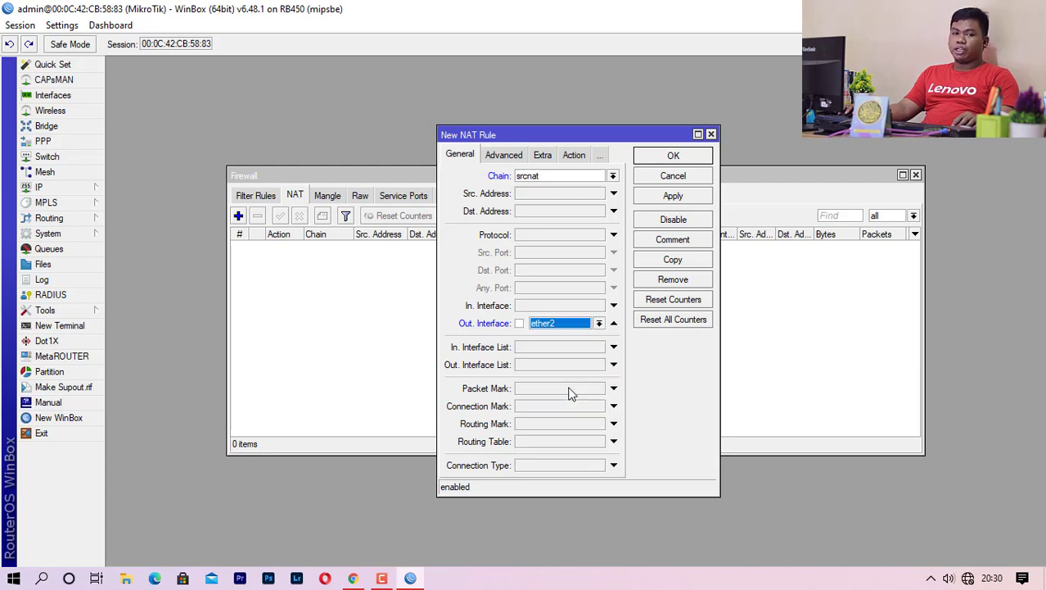
{"action": "left_click", "coordinate": [599, 324]}
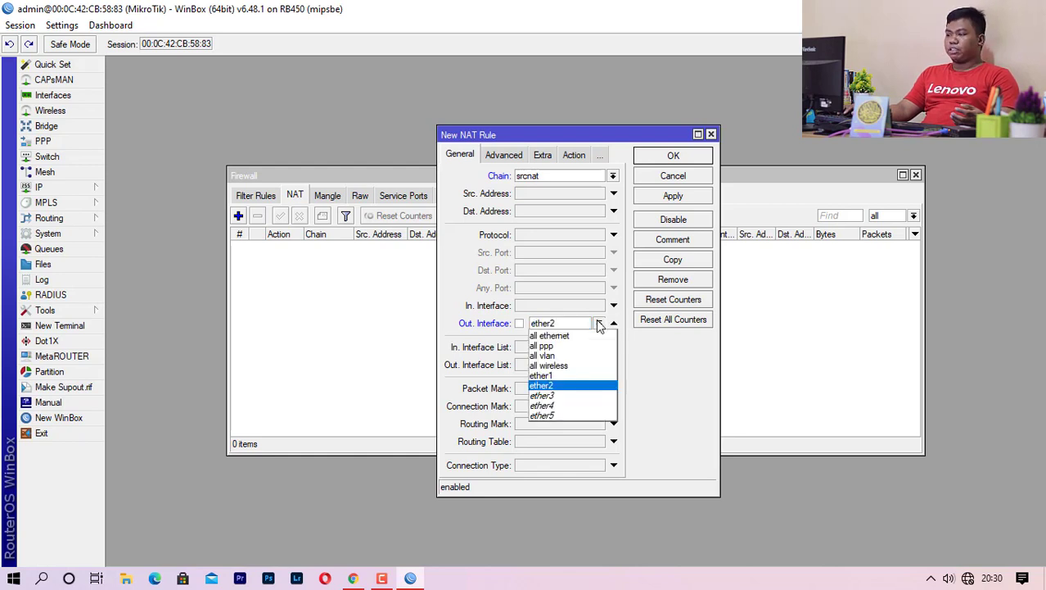
{"action": "left_click", "coordinate": [563, 378]}
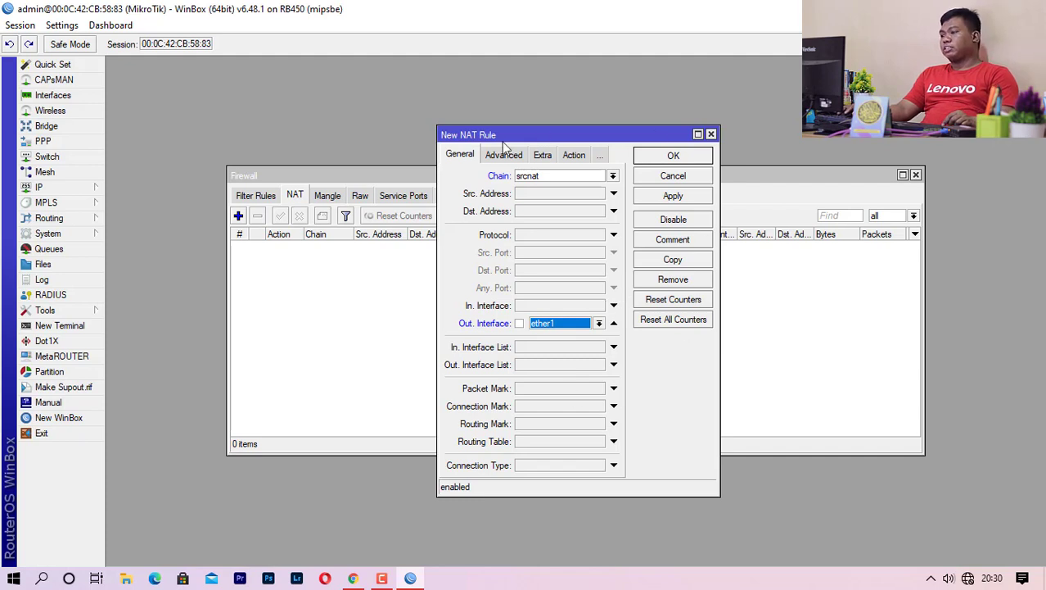
Set the NAT rule's action to masquerade, recheck its general settings and save the rule
{"action": "left_click", "coordinate": [572, 155]}
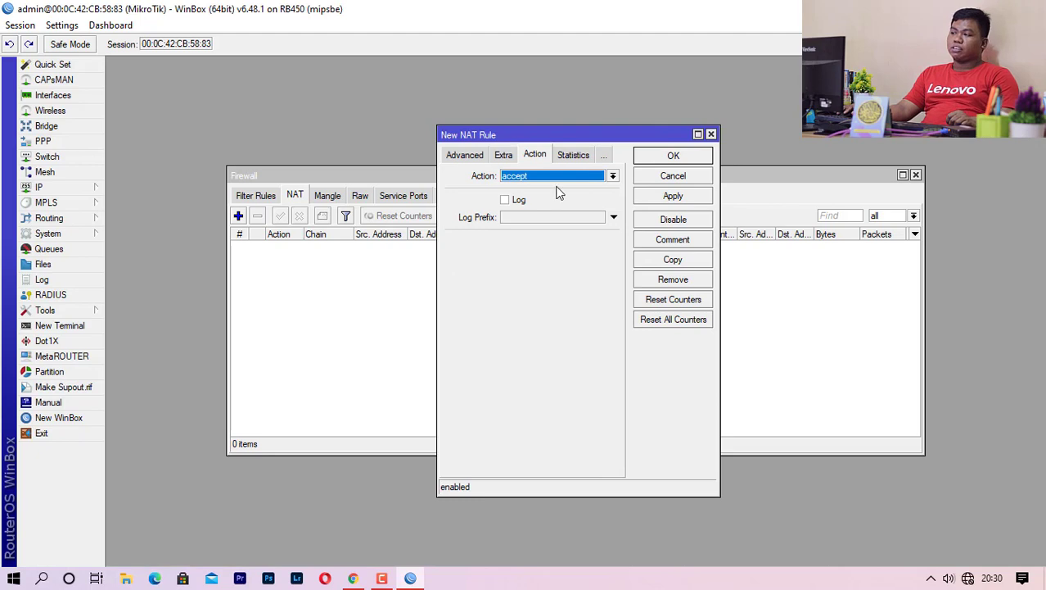
{"action": "left_click", "coordinate": [530, 177]}
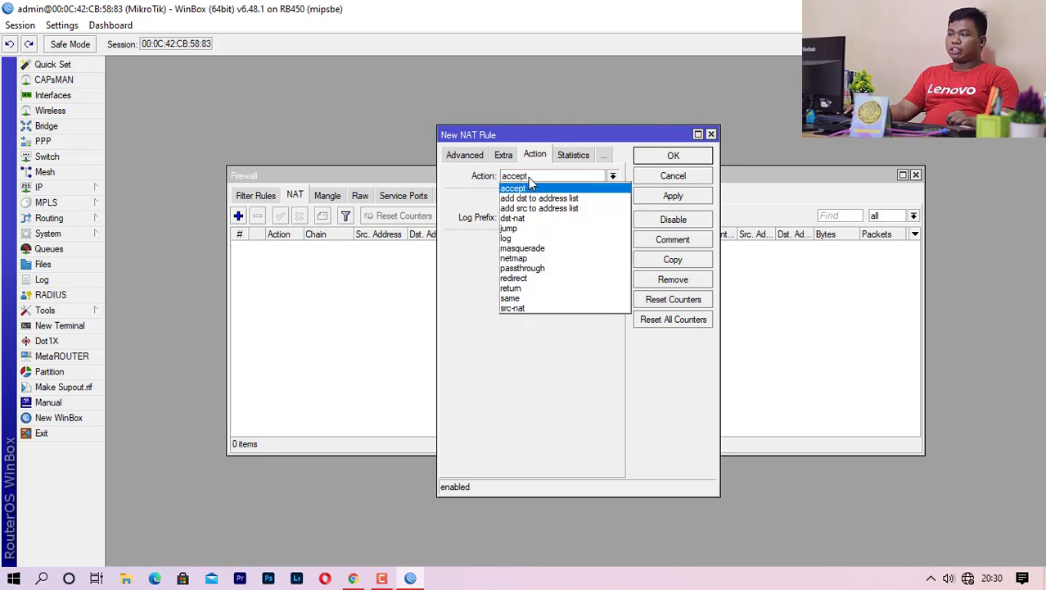
{"action": "left_click", "coordinate": [513, 248]}
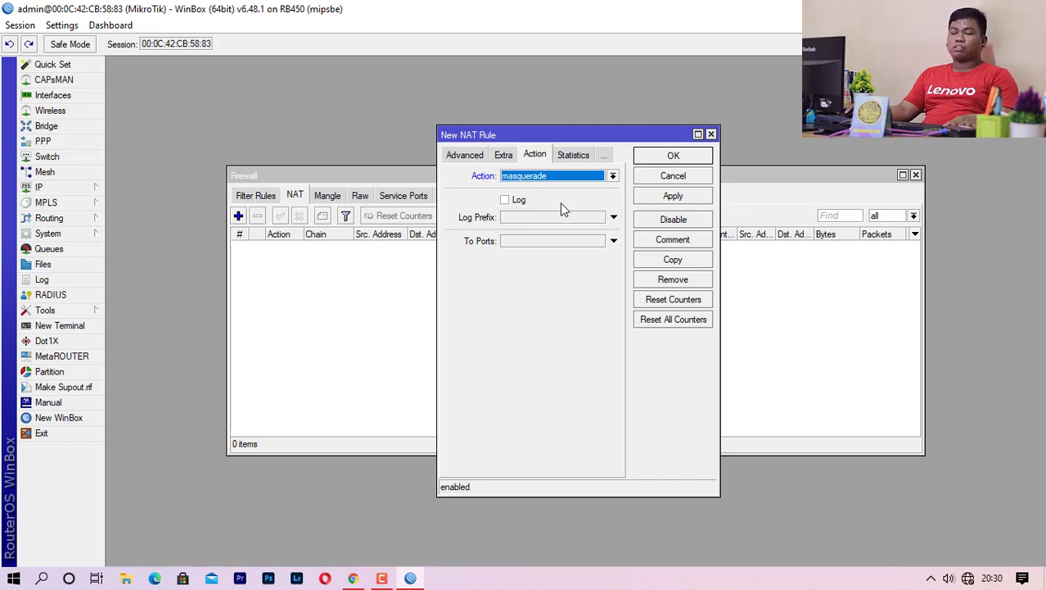
{"action": "left_click", "coordinate": [456, 155]}
{"action": "left_click", "coordinate": [455, 154]}
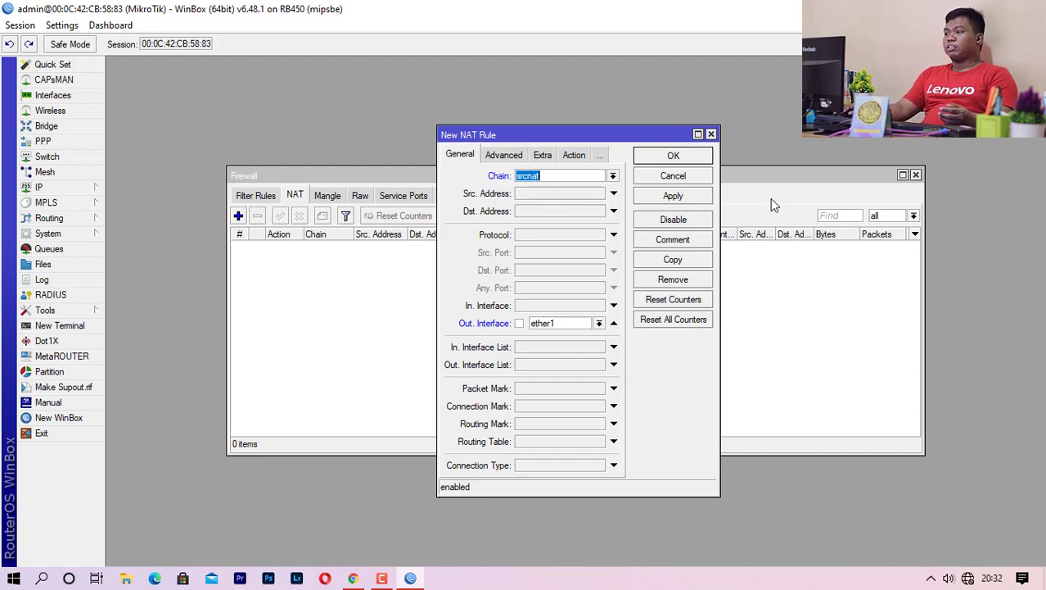
{"action": "left_click", "coordinate": [673, 156]}
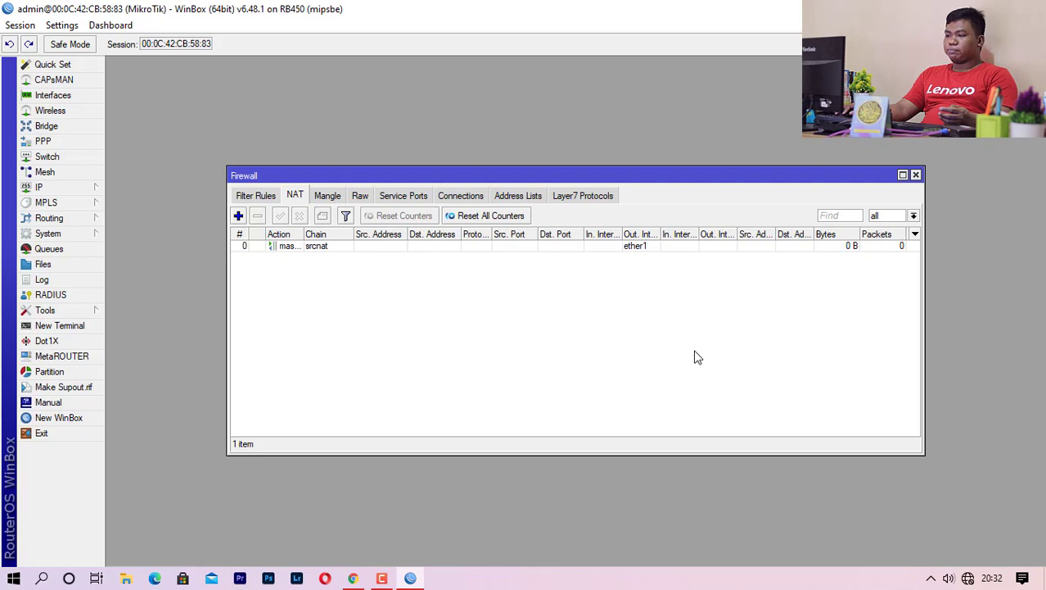
Open the ether1 DHCP client's settings and move the dialog clear of the DHCP client list
{"action": "left_click", "coordinate": [74, 188]}
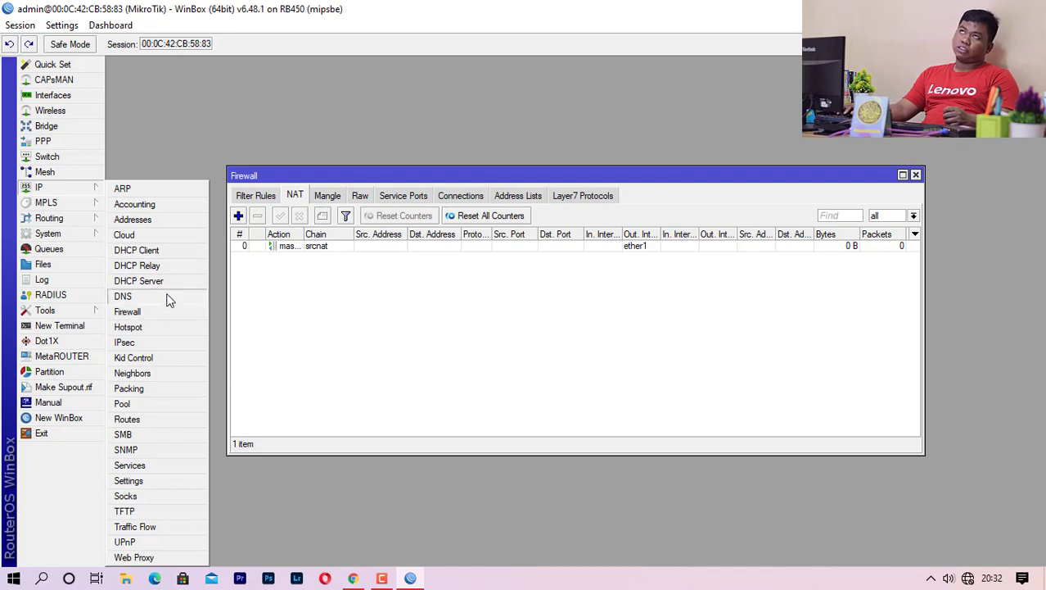
{"action": "left_click", "coordinate": [167, 250]}
{"action": "left_click", "coordinate": [383, 211]}
{"action": "double_click", "coordinate": [384, 211]}
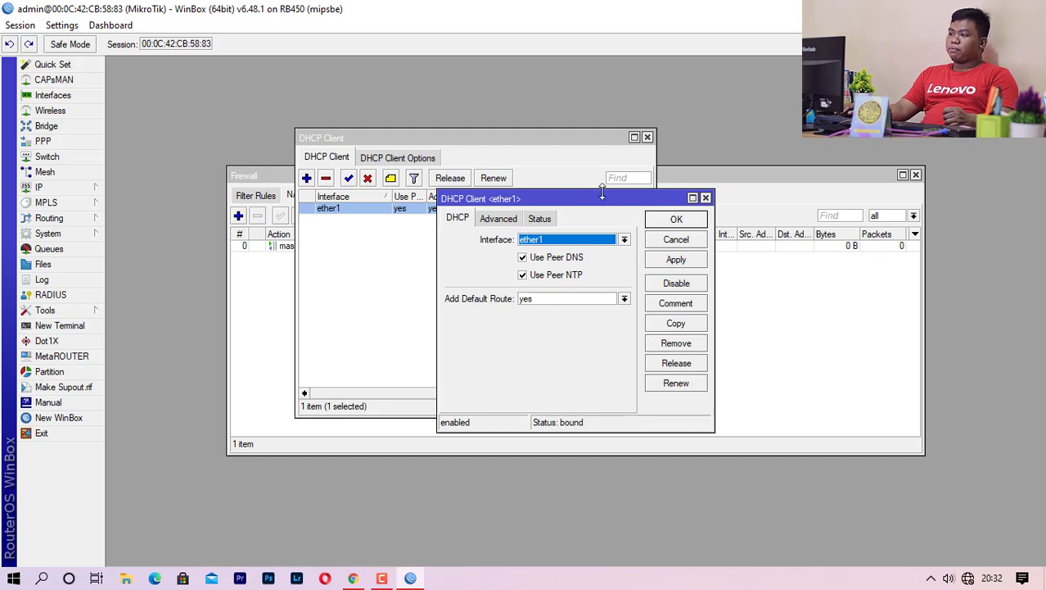
{"action": "left_click_drag", "start_coordinate": [597, 207], "coordinate": [795, 91]}
Examine the router's route list and a blank new route form, closing the form without saving
{"action": "left_click", "coordinate": [39, 187]}
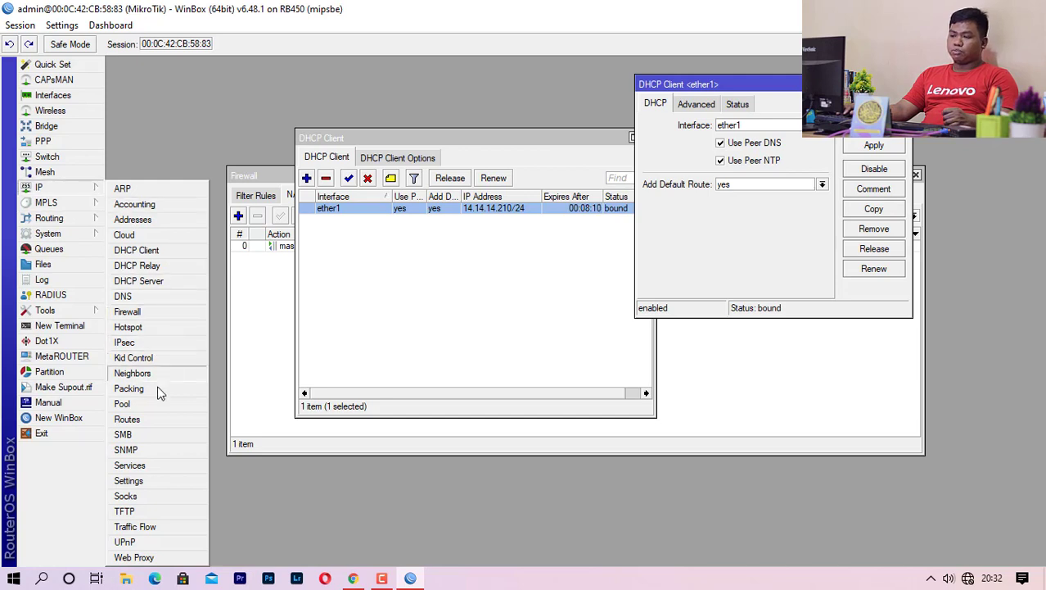
{"action": "left_click", "coordinate": [147, 418]}
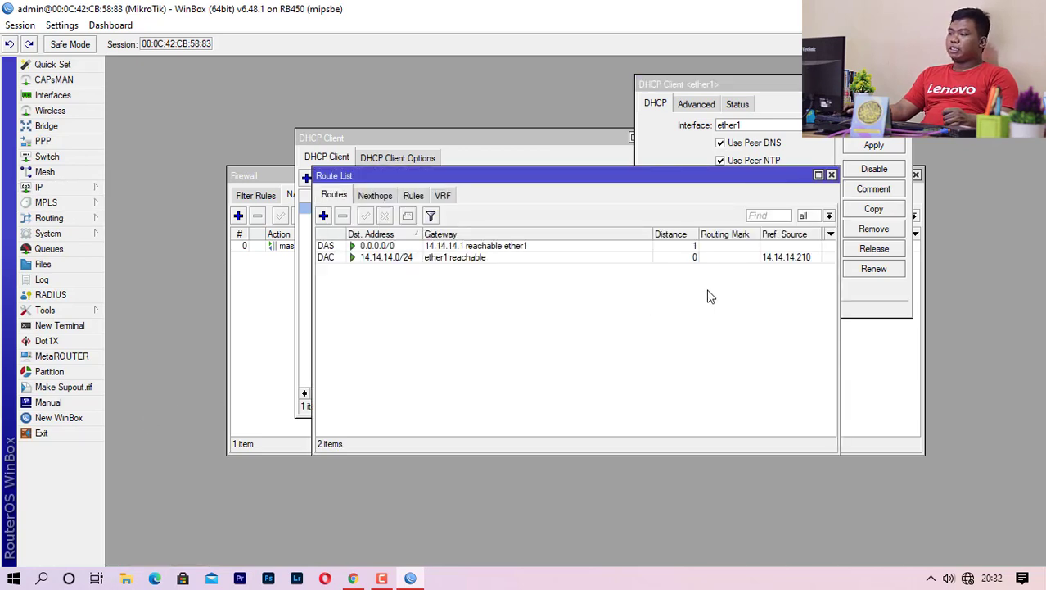
{"action": "left_click", "coordinate": [324, 216]}
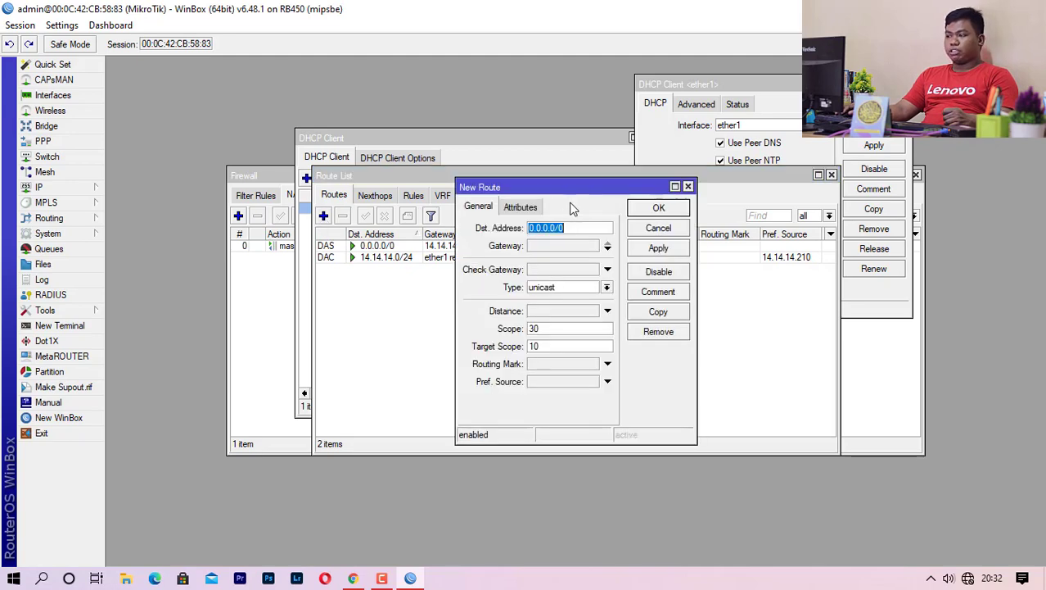
{"action": "left_click", "coordinate": [688, 187]}
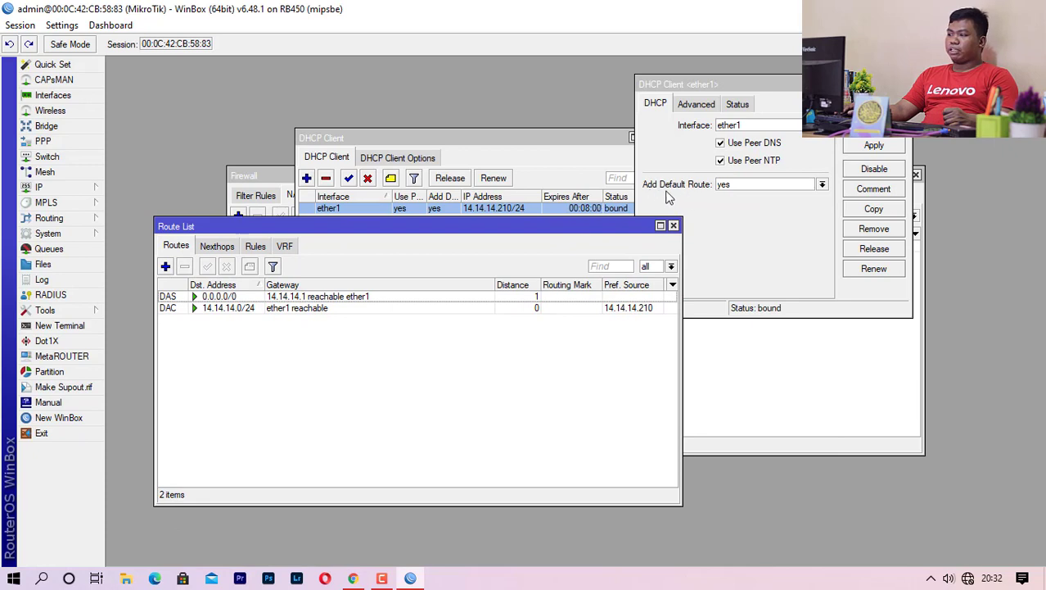
Try Add Default Route as no for the ether1 DHCP client, restore it to yes and close the settings
{"action": "left_click", "coordinate": [749, 186]}
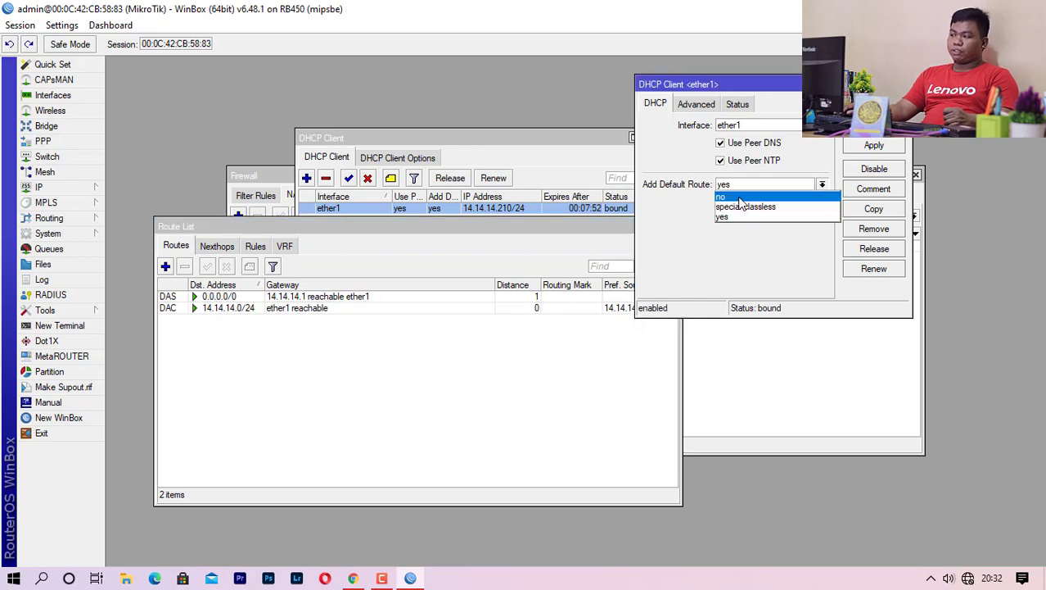
{"action": "left_click", "coordinate": [740, 198]}
{"action": "left_click", "coordinate": [166, 266]}
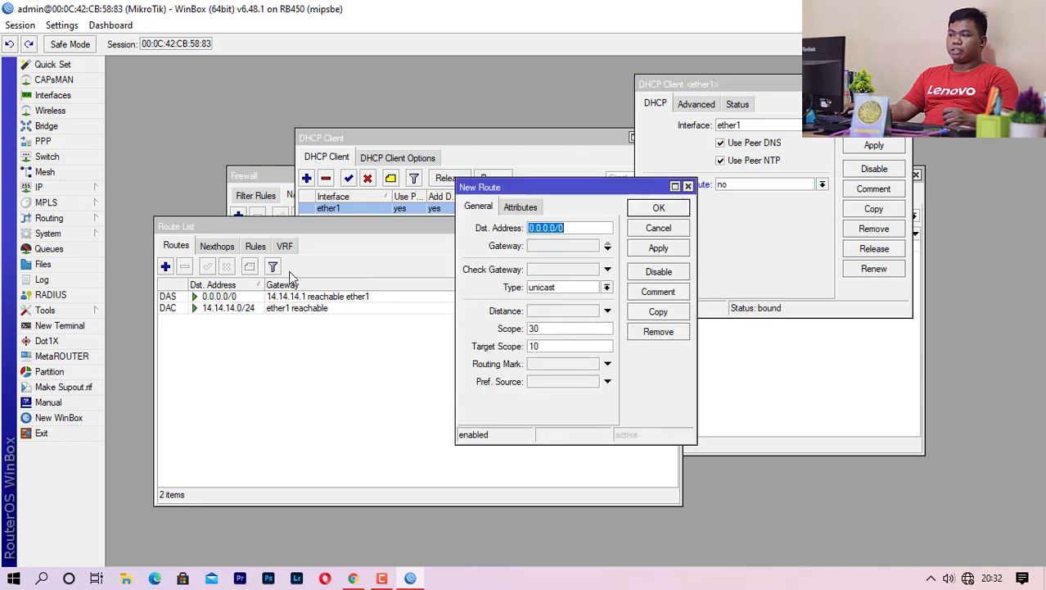
{"action": "left_click", "coordinate": [688, 187]}
{"action": "left_click", "coordinate": [769, 187]}
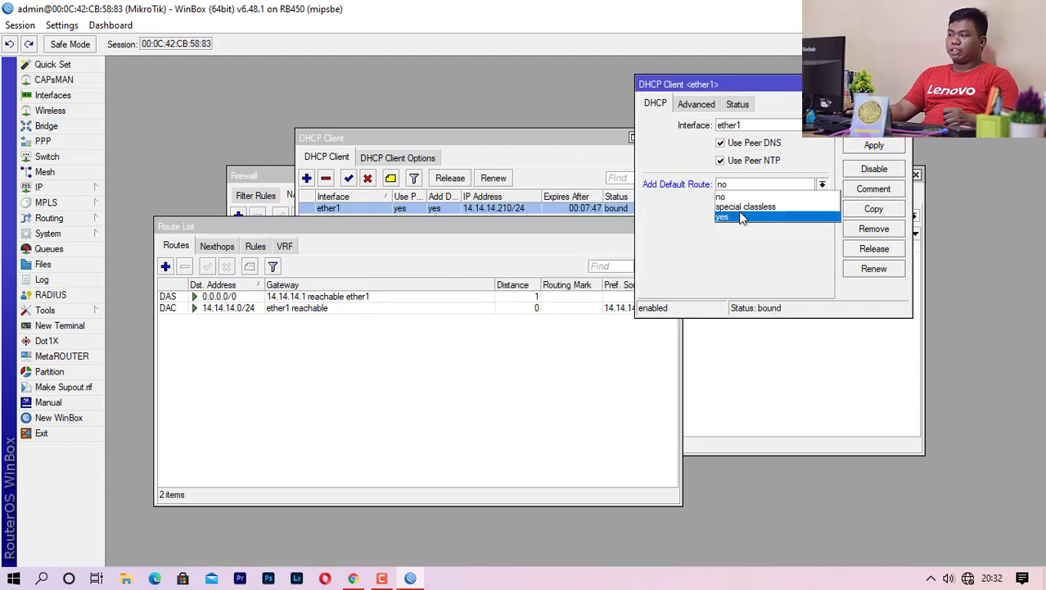
{"action": "left_click", "coordinate": [765, 219]}
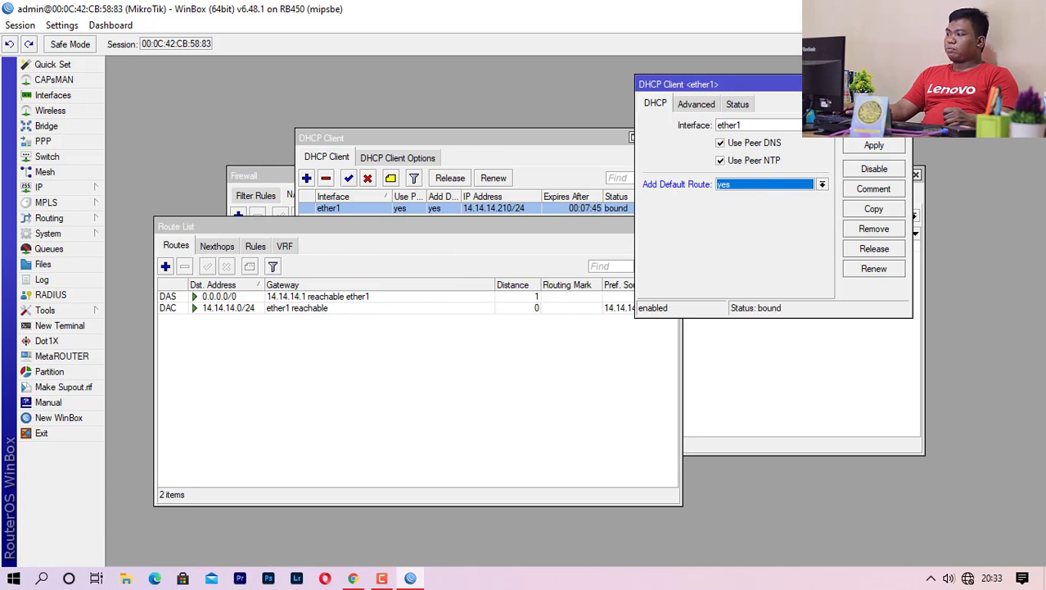
{"action": "left_click", "coordinate": [844, 110]}
Select the 0.0.0.0/0 route for review, and close the route list, DHCP client list and firewall windows
{"action": "left_click", "coordinate": [204, 298]}
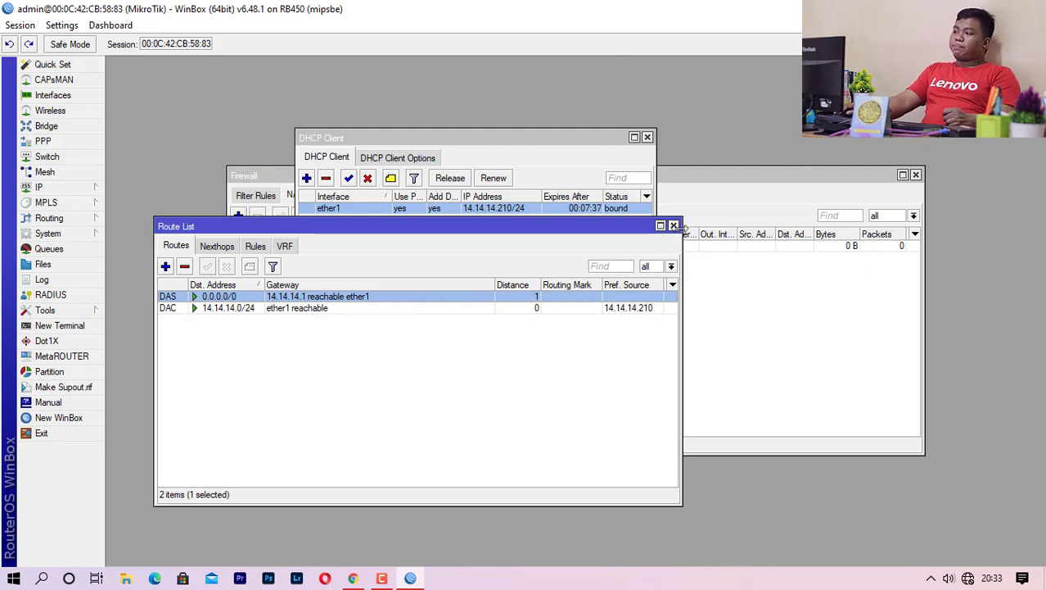
{"action": "left_click", "coordinate": [673, 225]}
{"action": "left_click", "coordinate": [648, 138]}
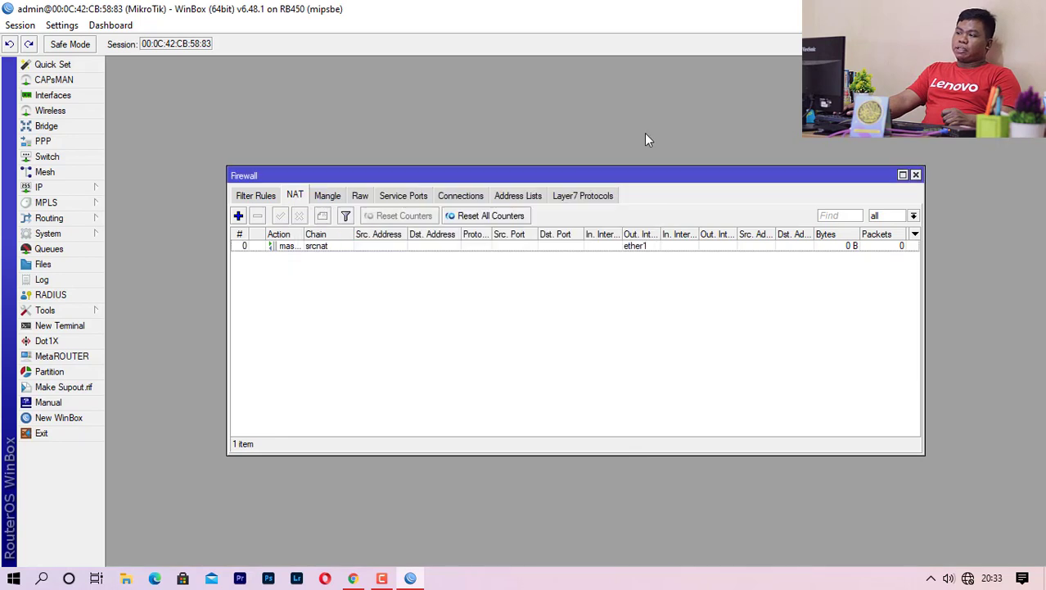
{"action": "left_click", "coordinate": [917, 174]}
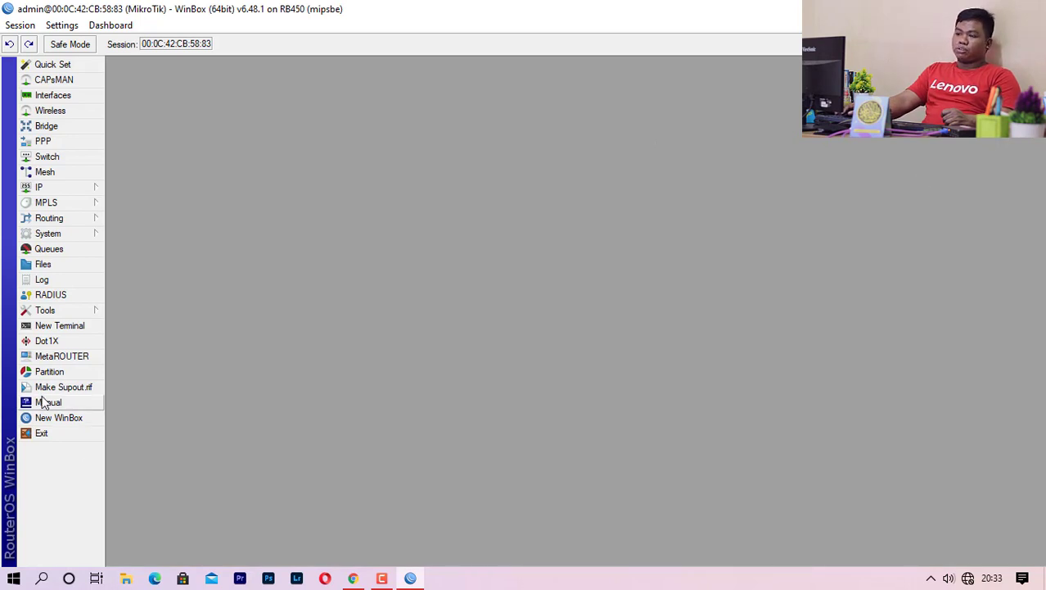
{"action": "left_click", "coordinate": [74, 326]}
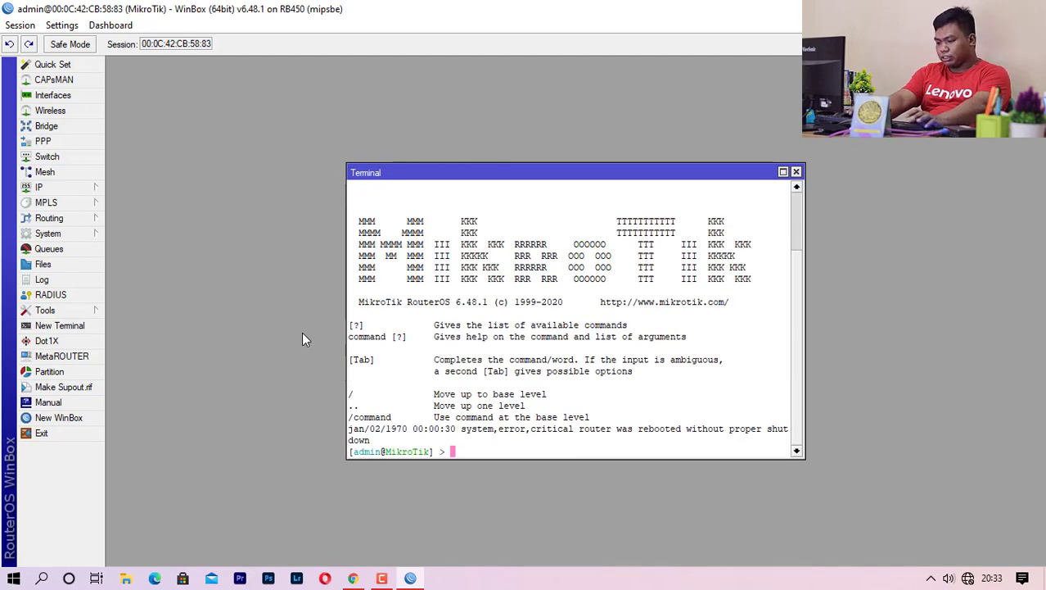
{"action": "type", "text": "ping"}
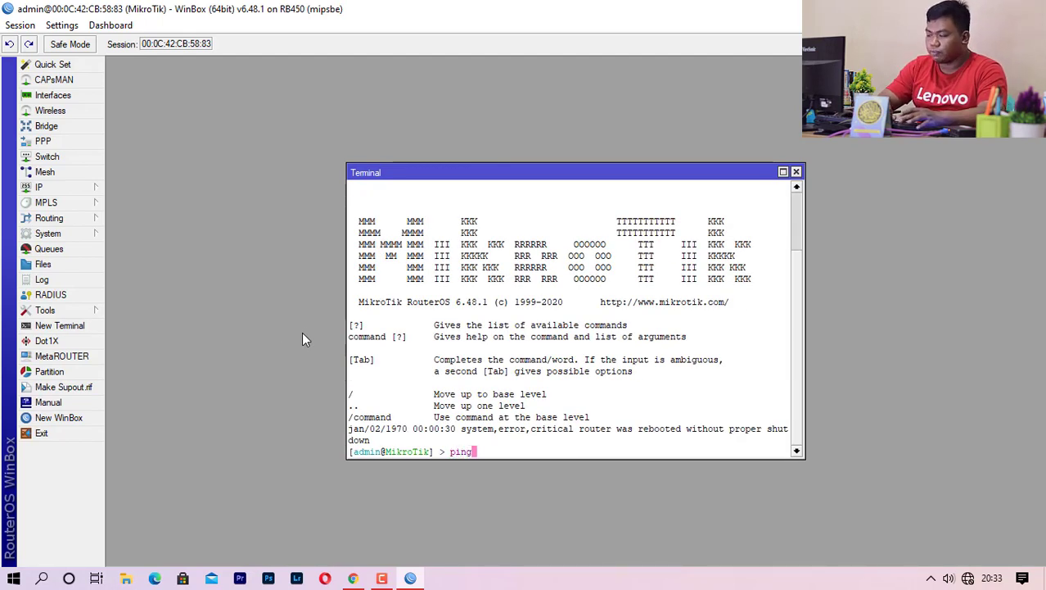
{"action": "type", "text": " www."}
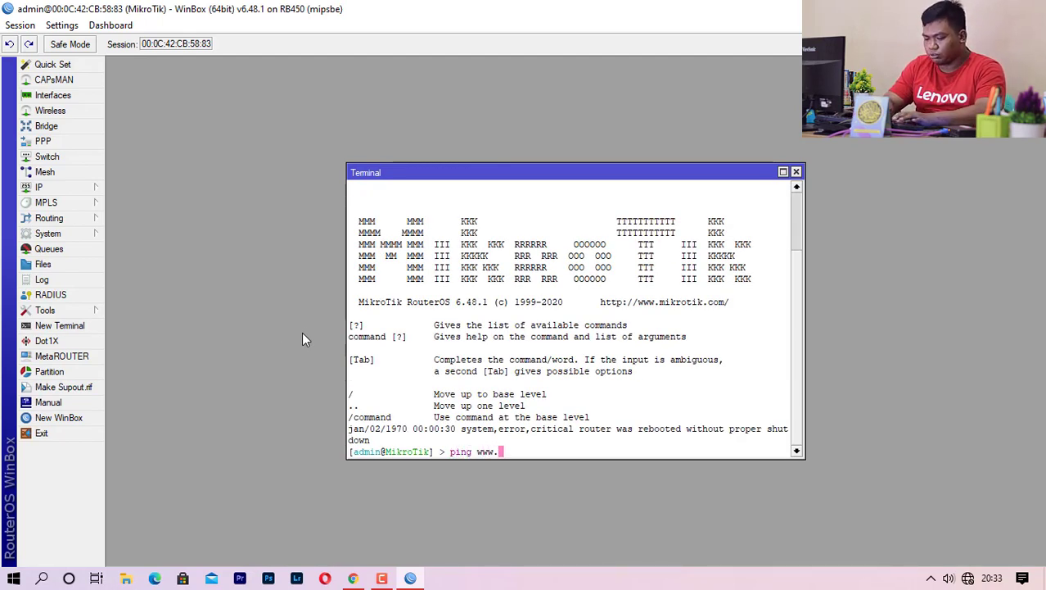
{"action": "type", "text": "google.co."}
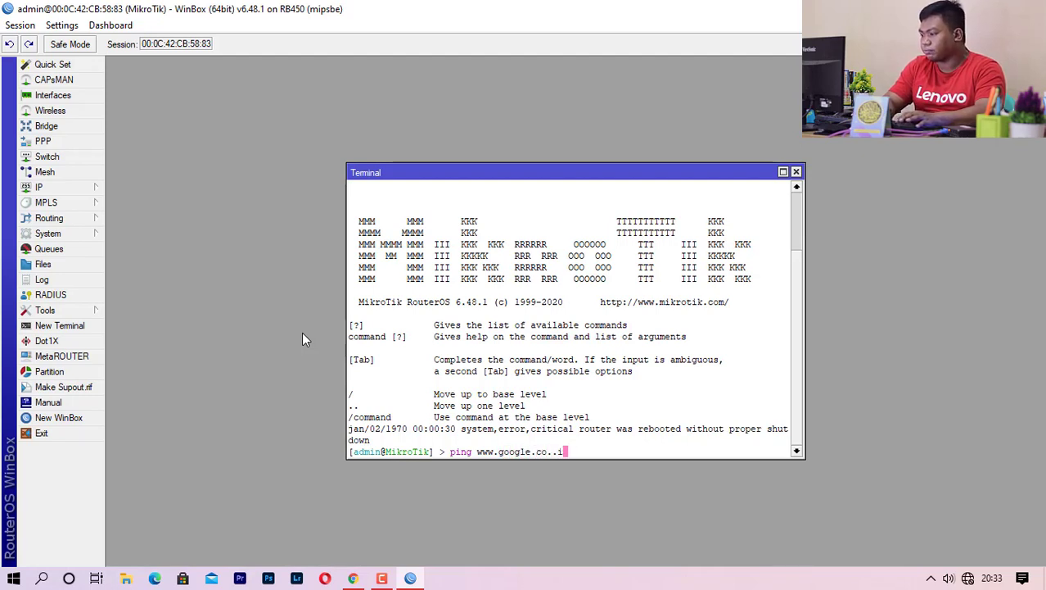
{"action": "type", "text": "id"}
{"action": "key", "text": "Return"}
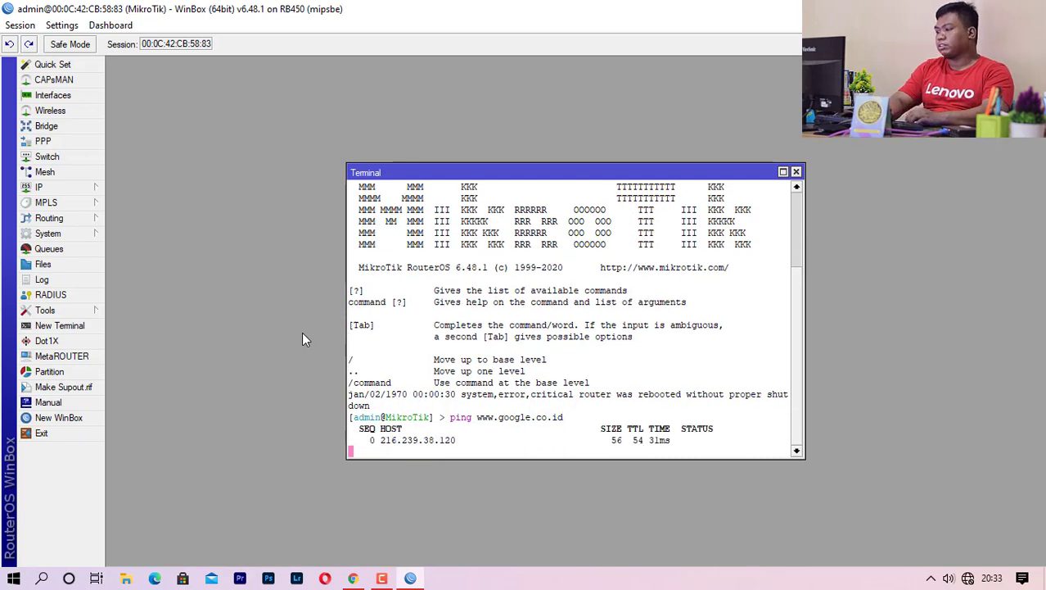
{"action": "left_click", "coordinate": [796, 172]}
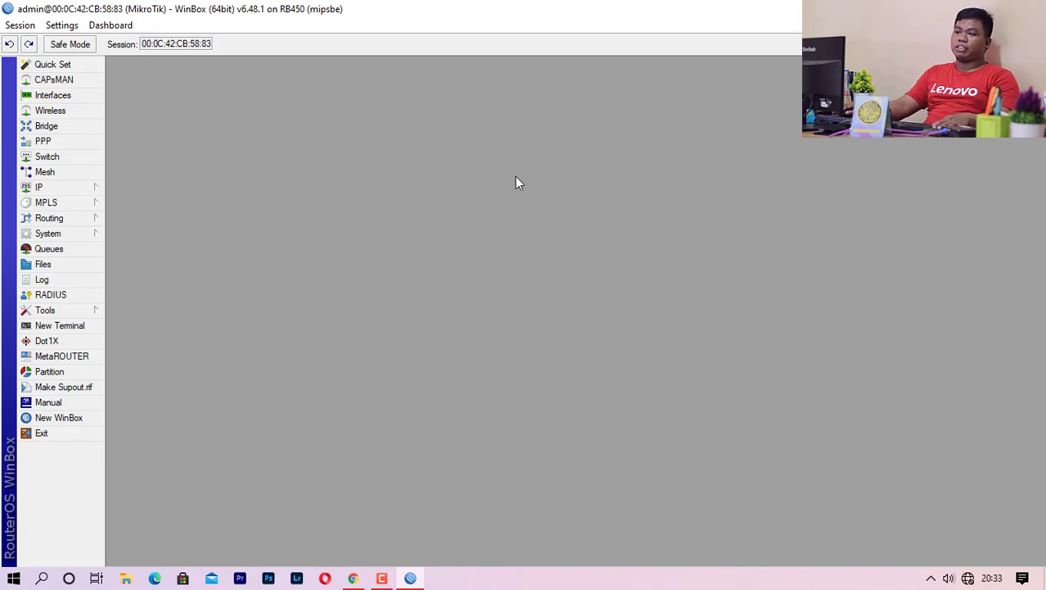
Open the interface list, move it to open workspace and select ether2 to examine its running status
{"action": "left_click", "coordinate": [92, 95]}
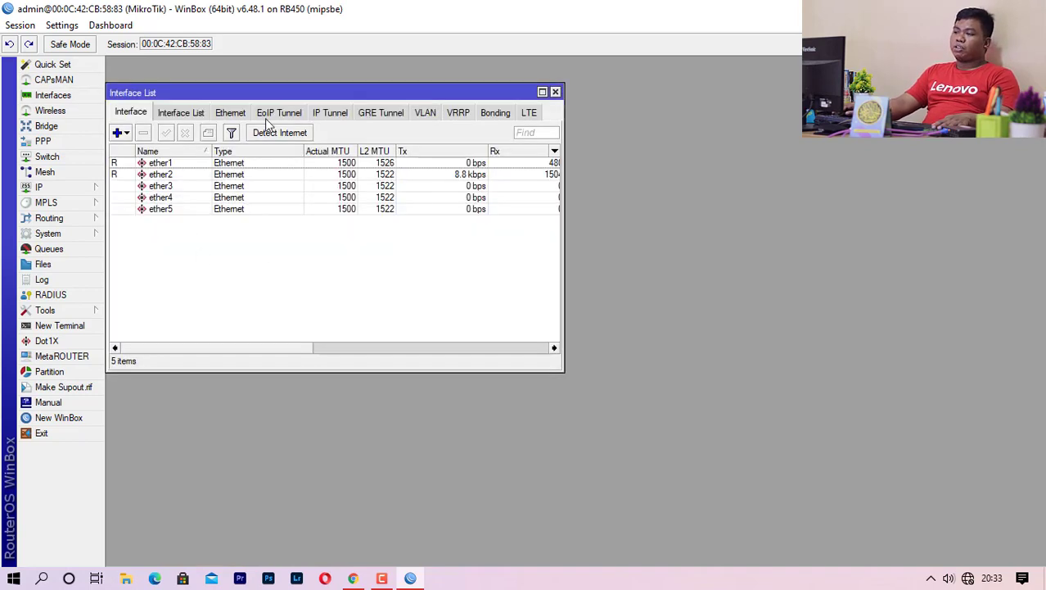
{"action": "left_click_drag", "start_coordinate": [279, 95], "coordinate": [527, 95]}
{"action": "left_click", "coordinate": [425, 186]}
{"action": "left_click", "coordinate": [427, 231]}
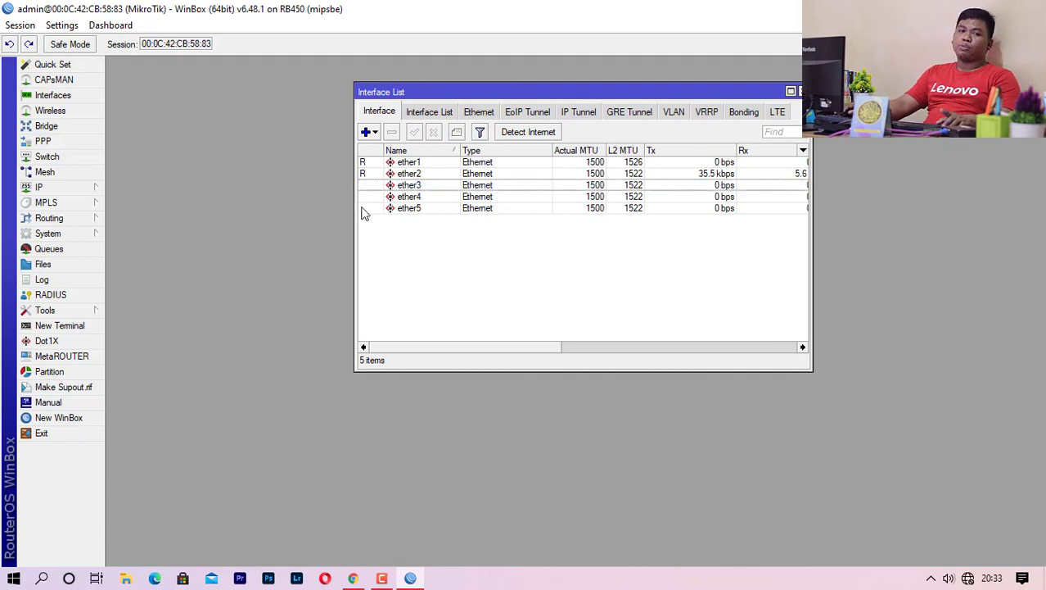
{"action": "left_click", "coordinate": [405, 174]}
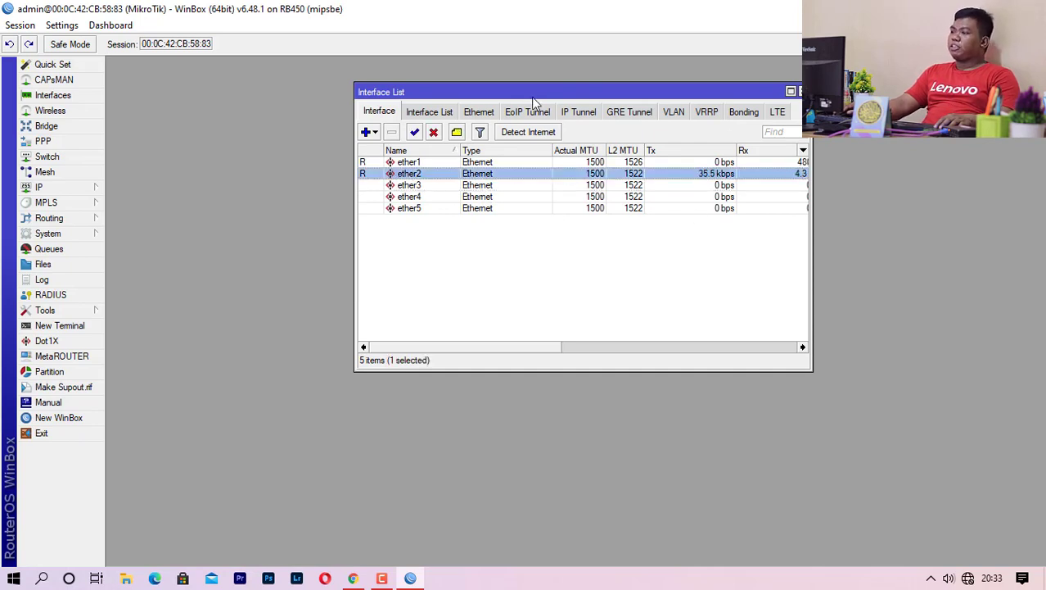
Move the interface list aside and examine the entries for ether2, ether3, ether4 and ether5
{"action": "left_click_drag", "start_coordinate": [532, 93], "coordinate": [591, 93]}
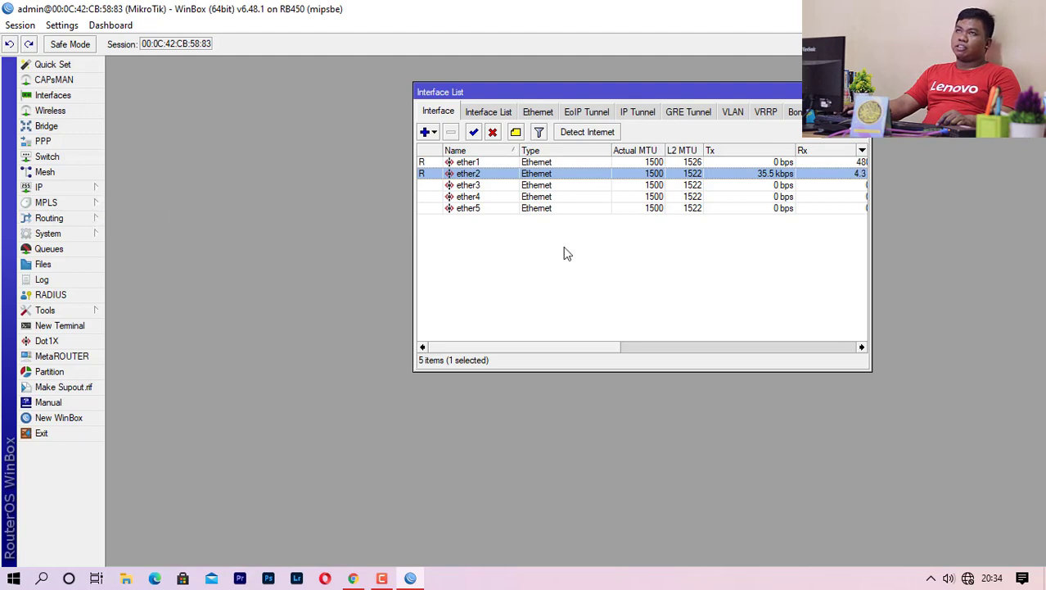
{"action": "left_click", "coordinate": [472, 186]}
{"action": "left_click", "coordinate": [476, 198]}
{"action": "left_click", "coordinate": [479, 208]}
{"action": "left_click", "coordinate": [480, 198]}
{"action": "left_click", "coordinate": [482, 184]}
{"action": "left_click", "coordinate": [482, 178]}
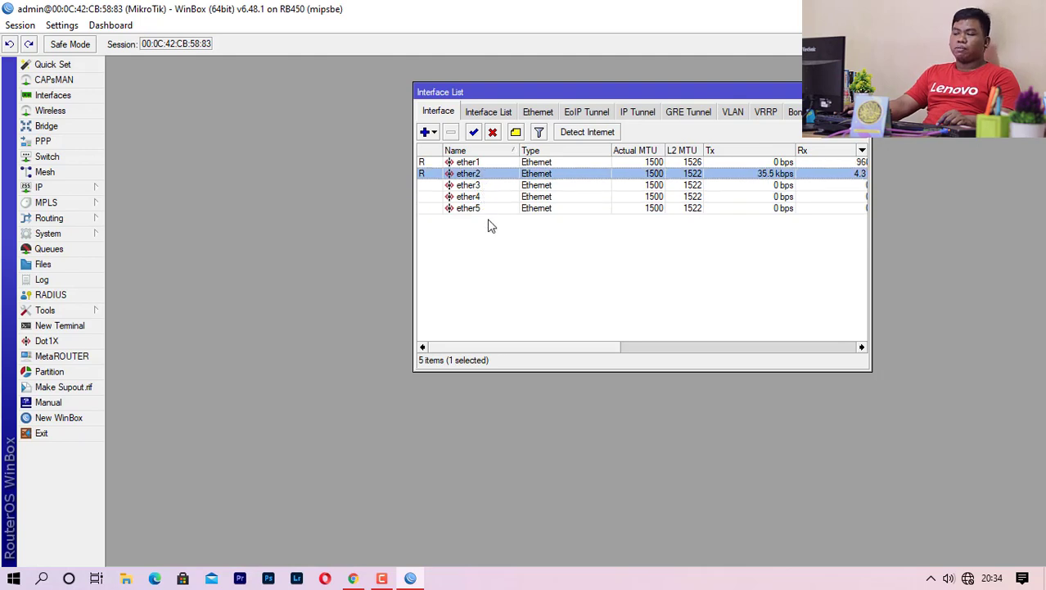
{"action": "left_click", "coordinate": [503, 252]}
{"action": "left_click", "coordinate": [491, 207]}
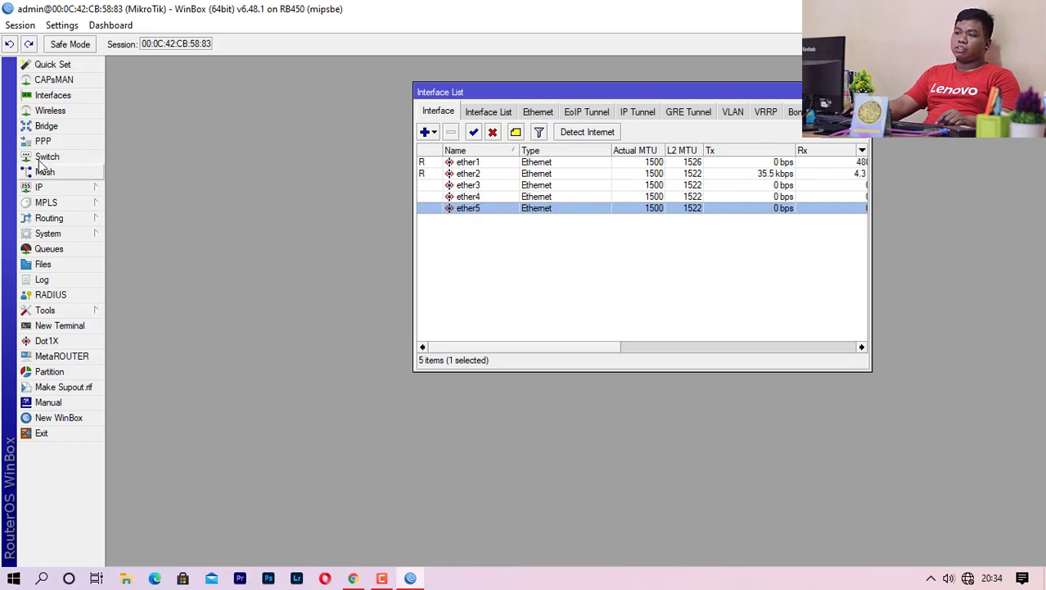
Create a bridge with default settings, and remove it again from the interface list
{"action": "left_click", "coordinate": [69, 129]}
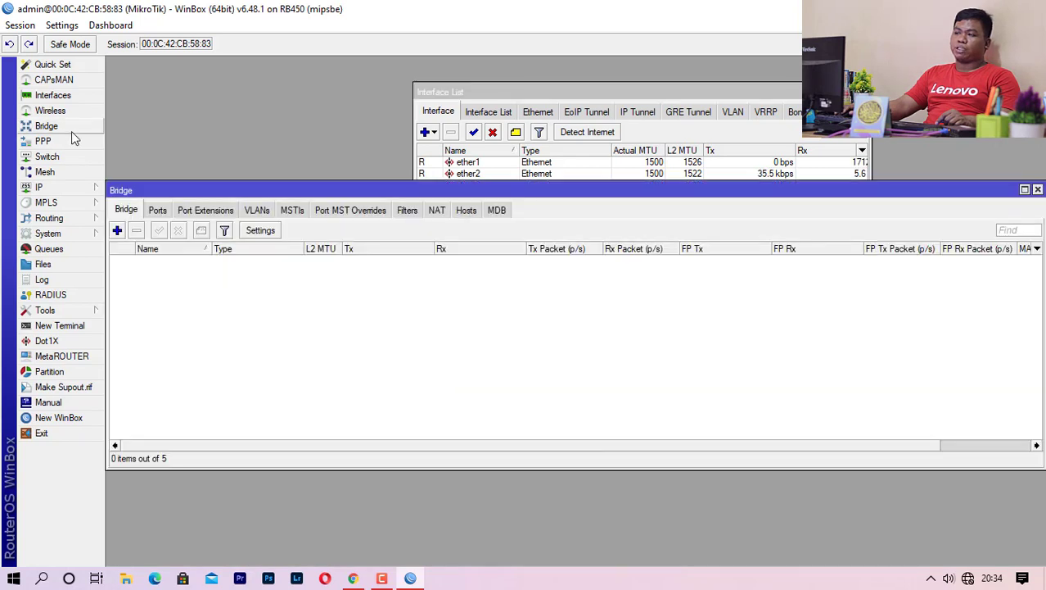
{"action": "left_click", "coordinate": [116, 231]}
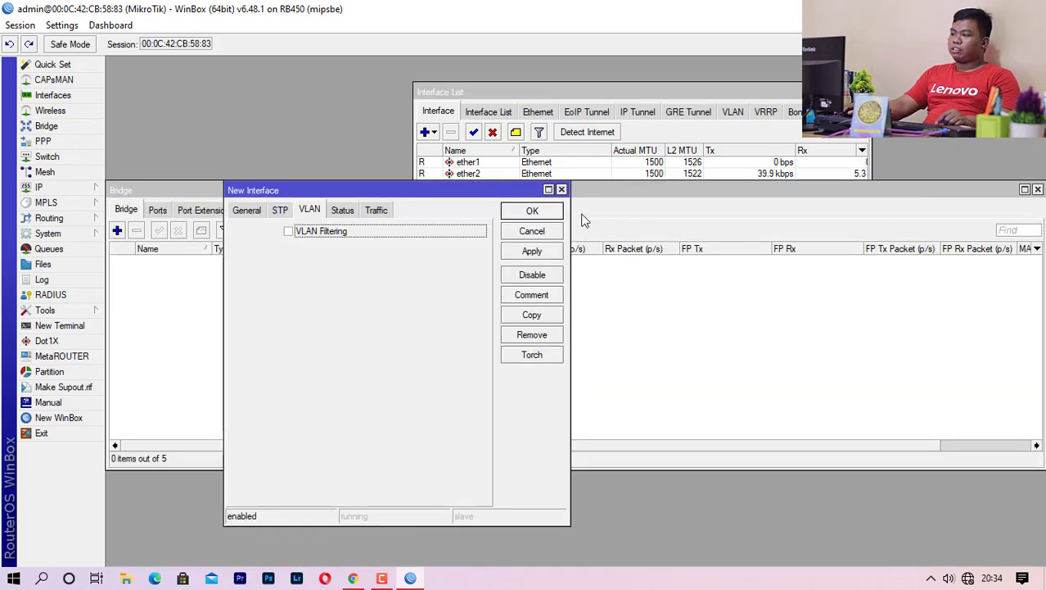
{"action": "left_click", "coordinate": [532, 210]}
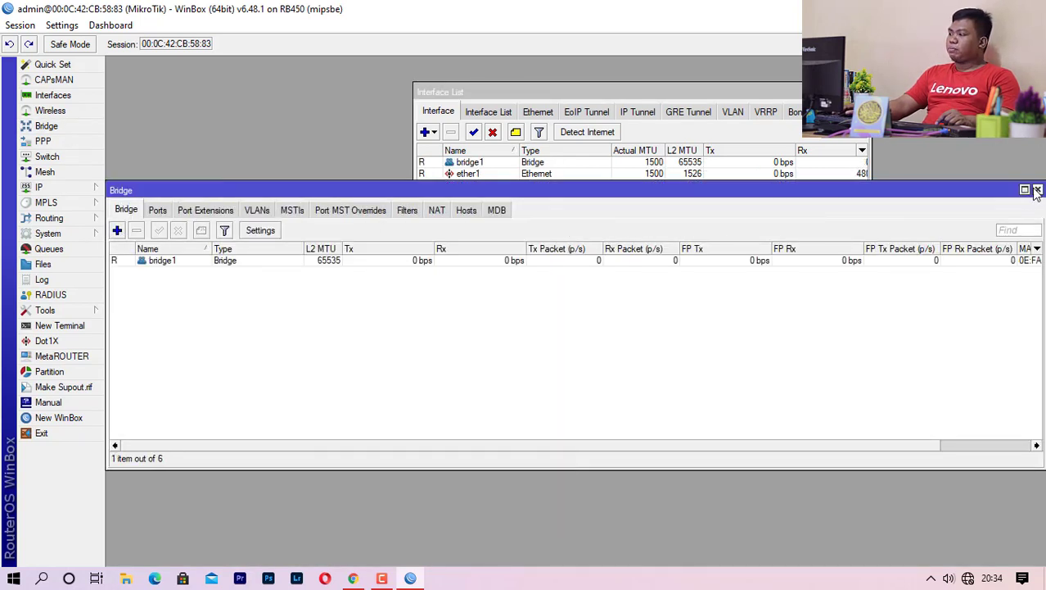
{"action": "left_click", "coordinate": [1038, 189]}
{"action": "left_click", "coordinate": [449, 166]}
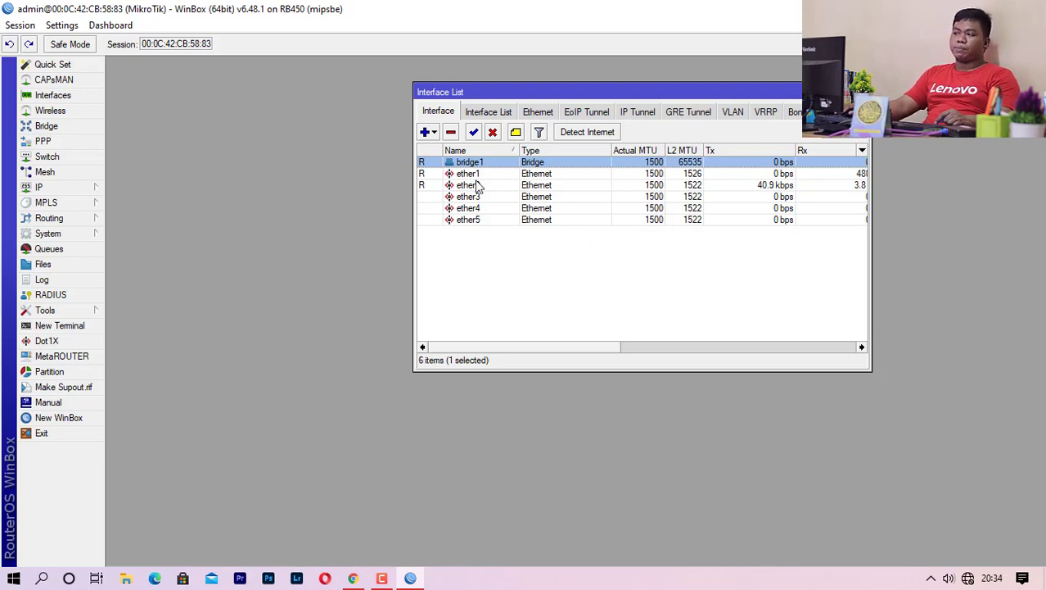
{"action": "left_click", "coordinate": [450, 132]}
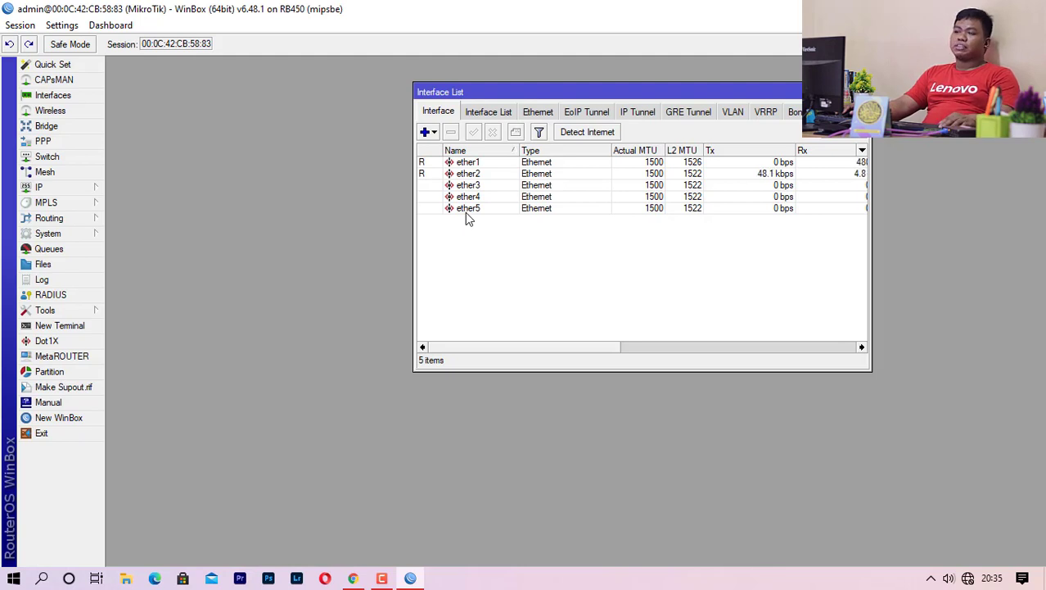
Create a new bridge interface, keeping bridge1 as its name and the default general settings
{"action": "left_click", "coordinate": [475, 174]}
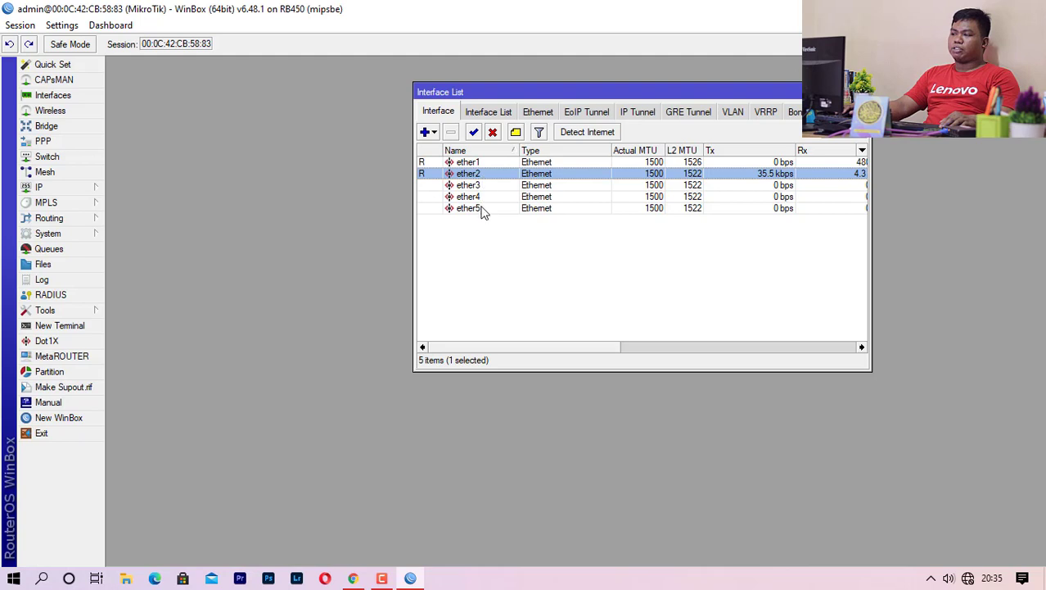
{"action": "left_click", "coordinate": [483, 209]}
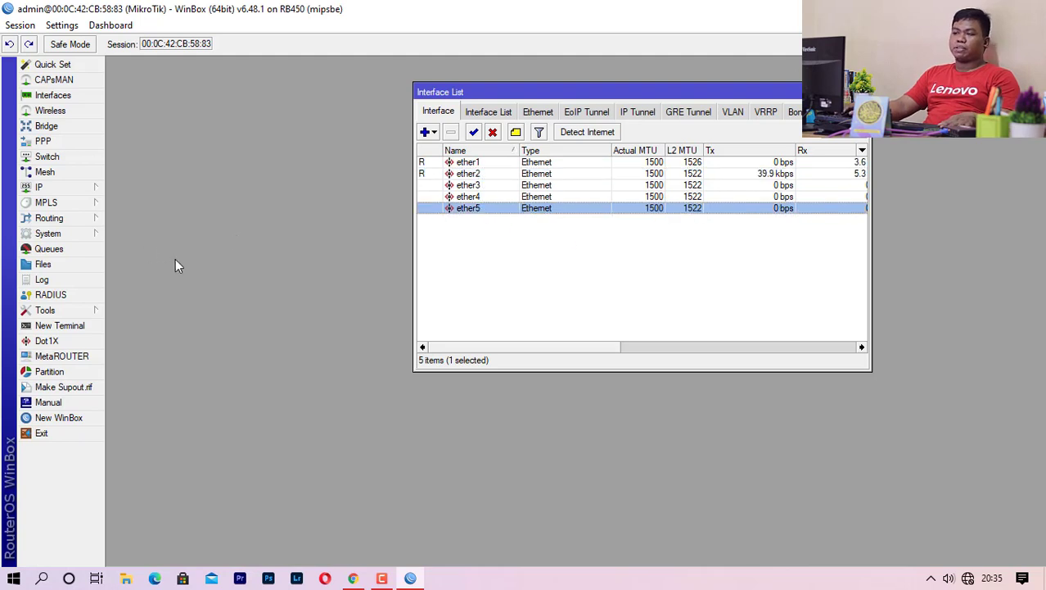
{"action": "left_click", "coordinate": [75, 129]}
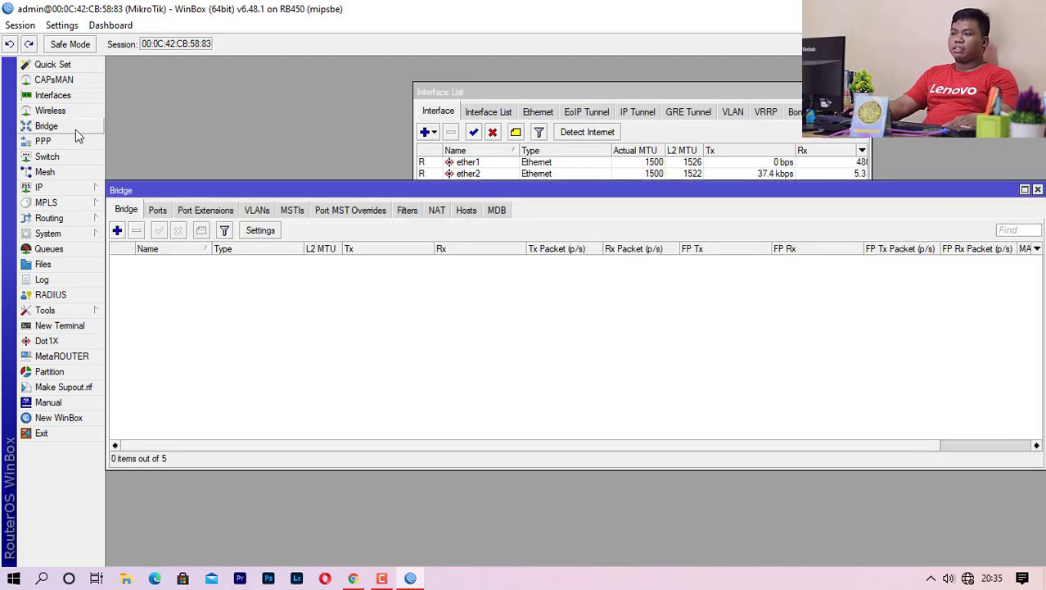
{"action": "left_click", "coordinate": [116, 232]}
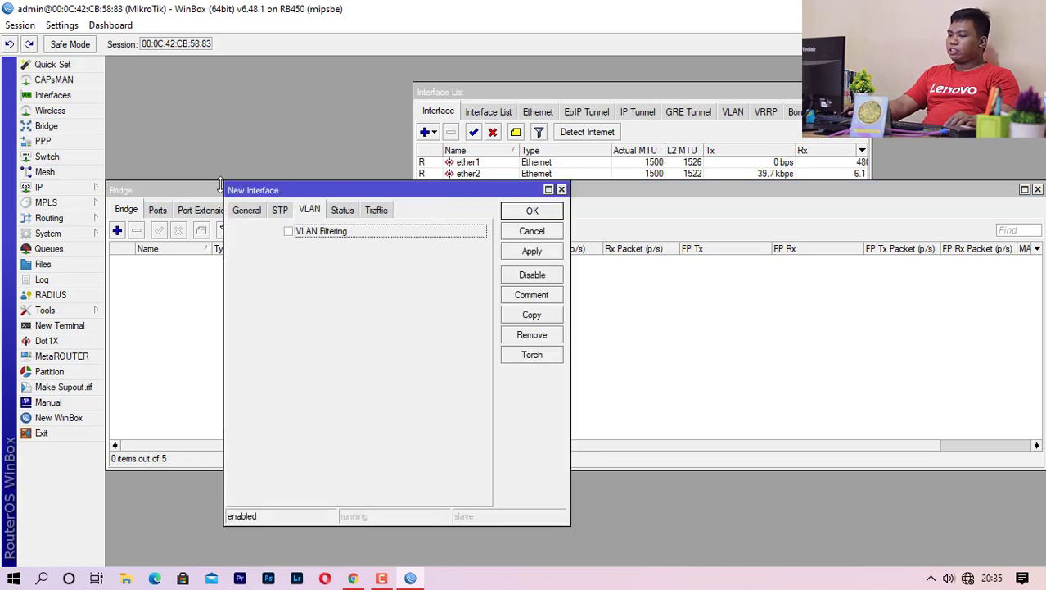
{"action": "left_click", "coordinate": [244, 213]}
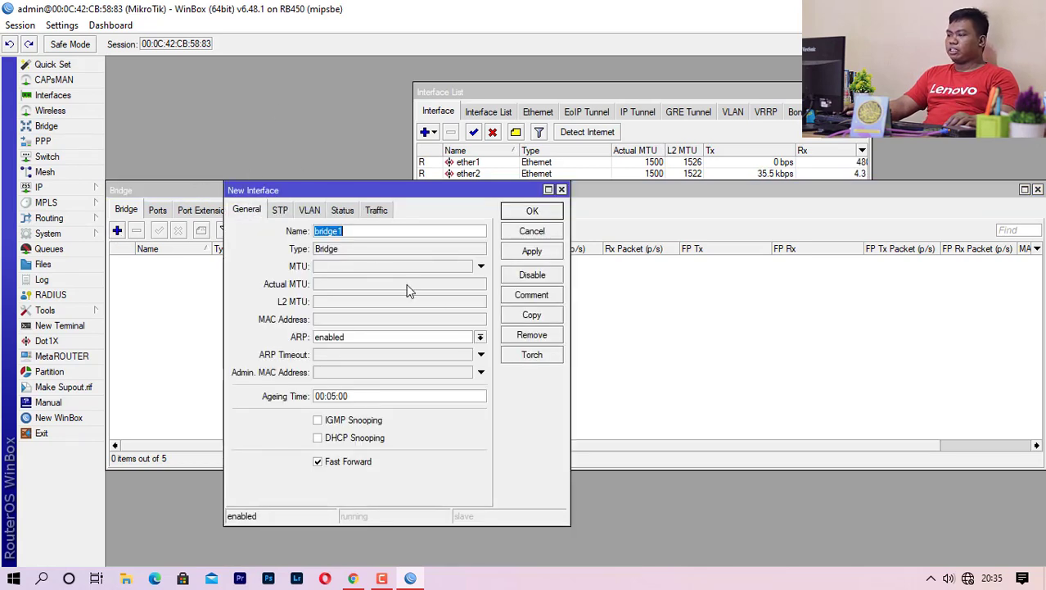
{"action": "left_click", "coordinate": [533, 212]}
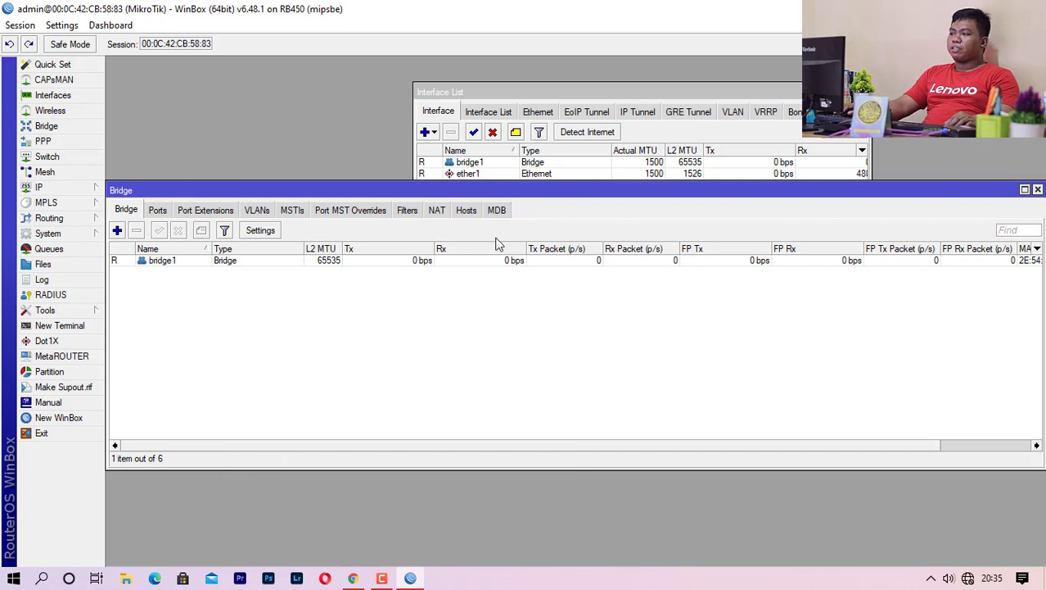
Add ether5 as a port of bridge1, with the bridge window moved clear of the interface list
{"action": "left_click_drag", "start_coordinate": [448, 193], "coordinate": [489, 264]}
{"action": "left_click", "coordinate": [473, 187]}
{"action": "left_click", "coordinate": [479, 221]}
{"action": "left_click", "coordinate": [376, 385]}
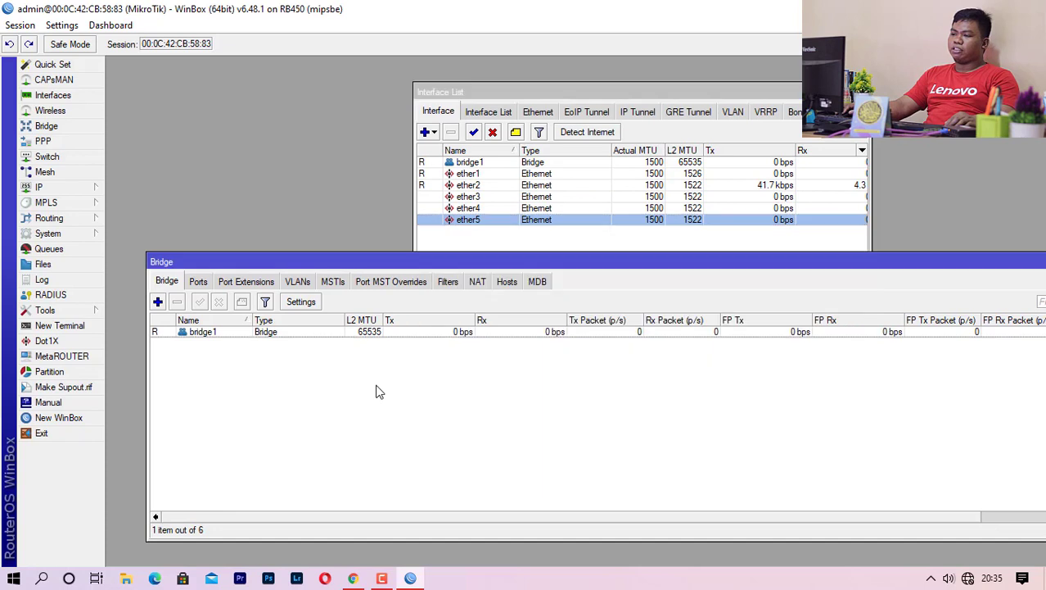
{"action": "left_click", "coordinate": [198, 282]}
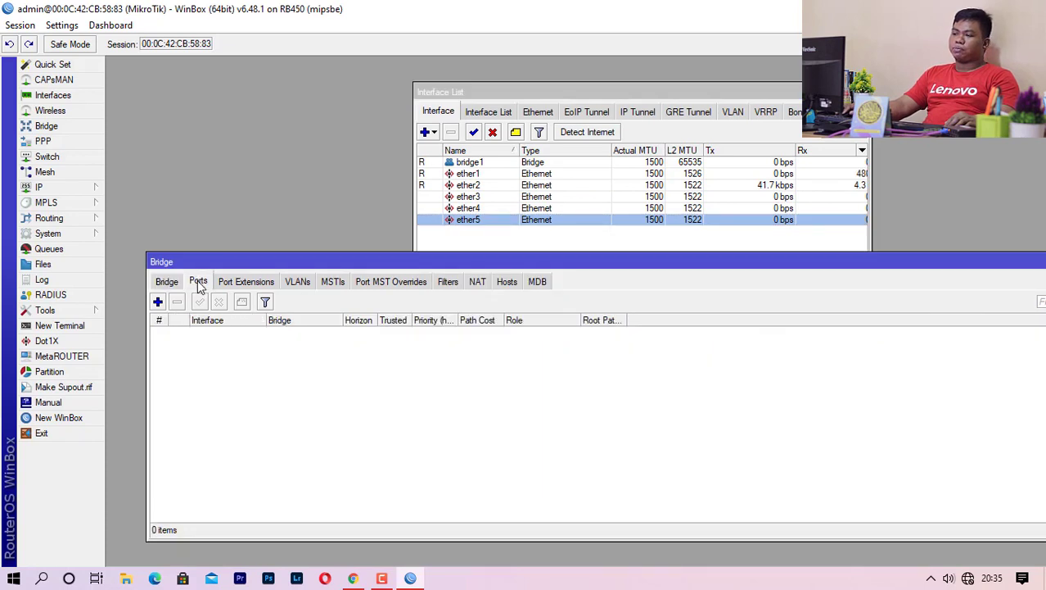
{"action": "left_click", "coordinate": [158, 302]}
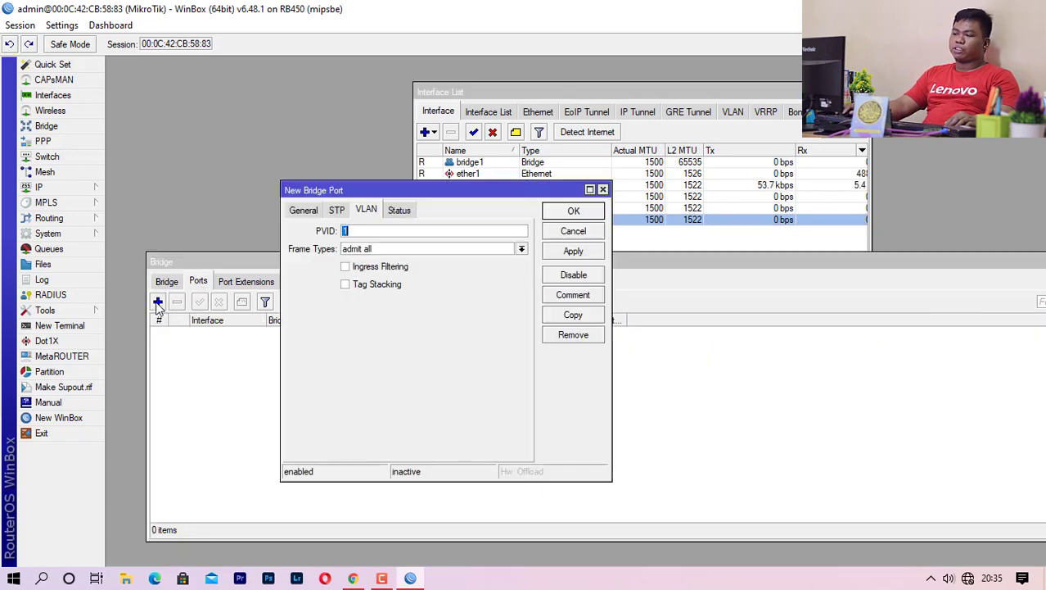
{"action": "left_click", "coordinate": [303, 210]}
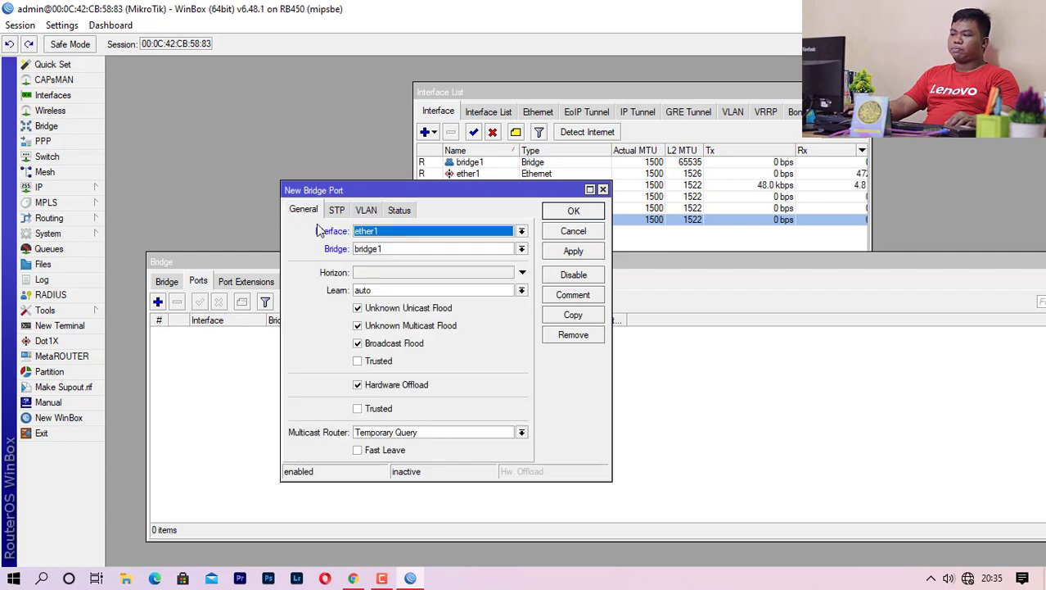
{"action": "left_click", "coordinate": [469, 234]}
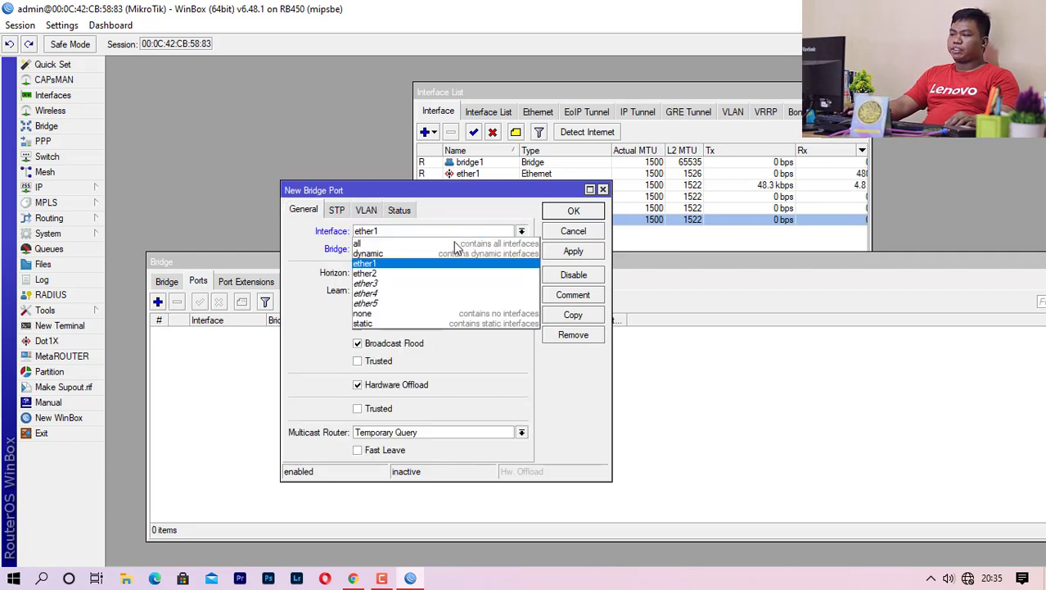
{"action": "left_click", "coordinate": [429, 303]}
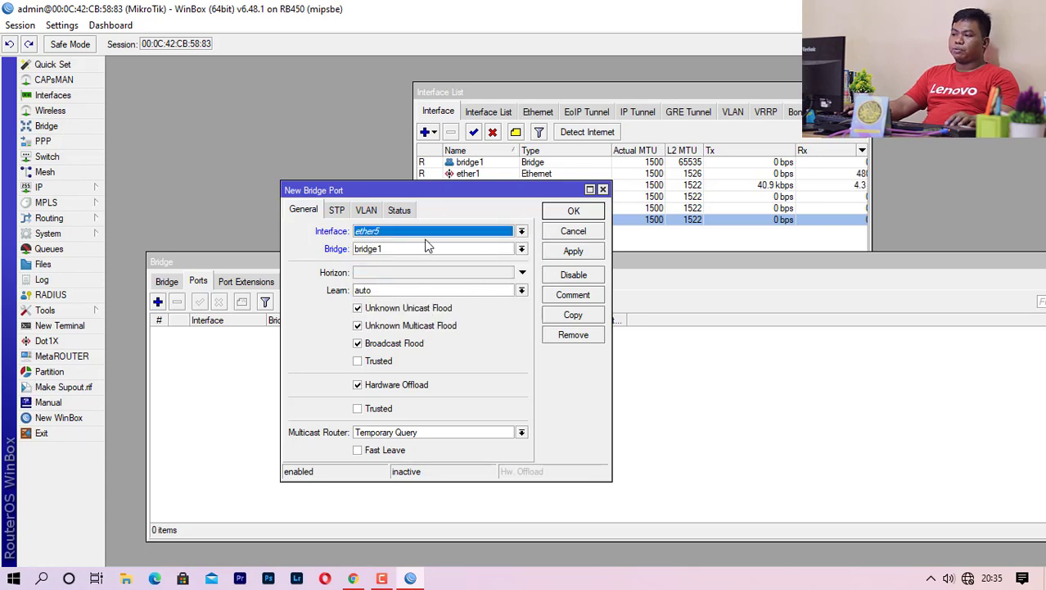
{"action": "left_click", "coordinate": [402, 250]}
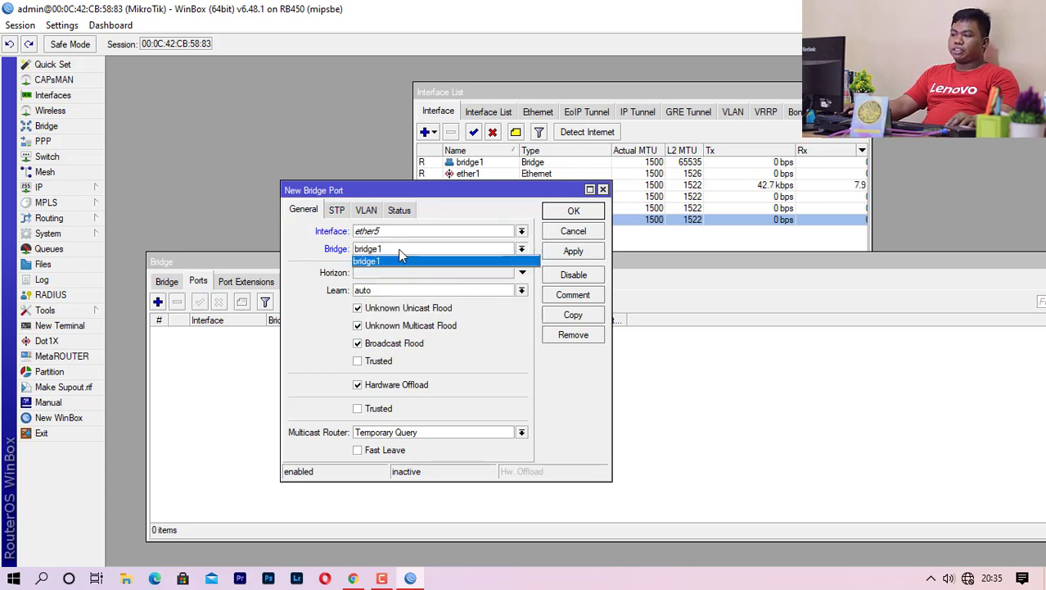
{"action": "left_click", "coordinate": [564, 212]}
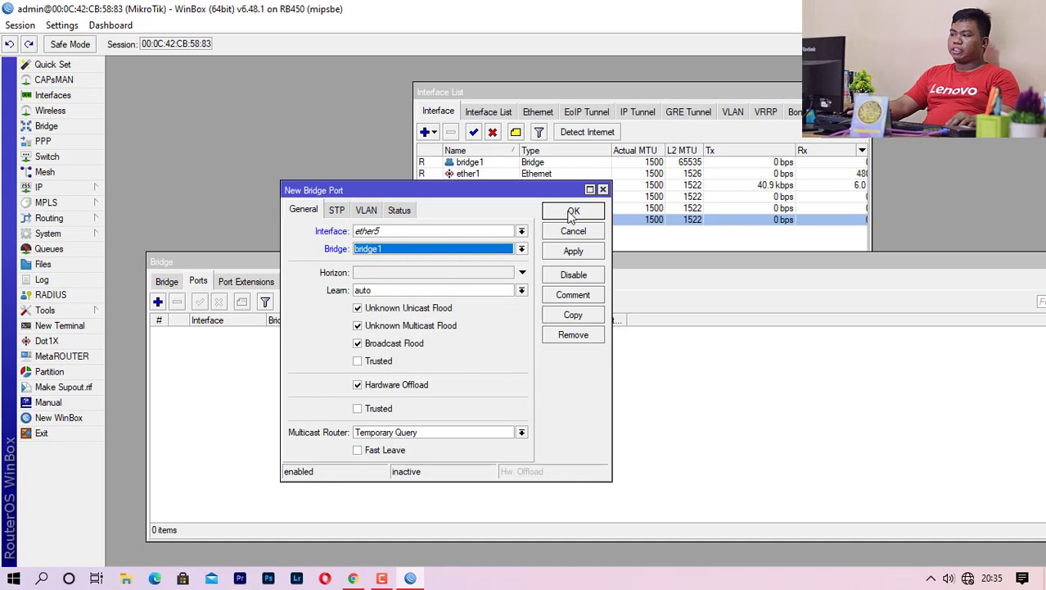
{"action": "left_click", "coordinate": [571, 211]}
Add ether4 as a second port of bridge1
{"action": "left_click", "coordinate": [158, 302]}
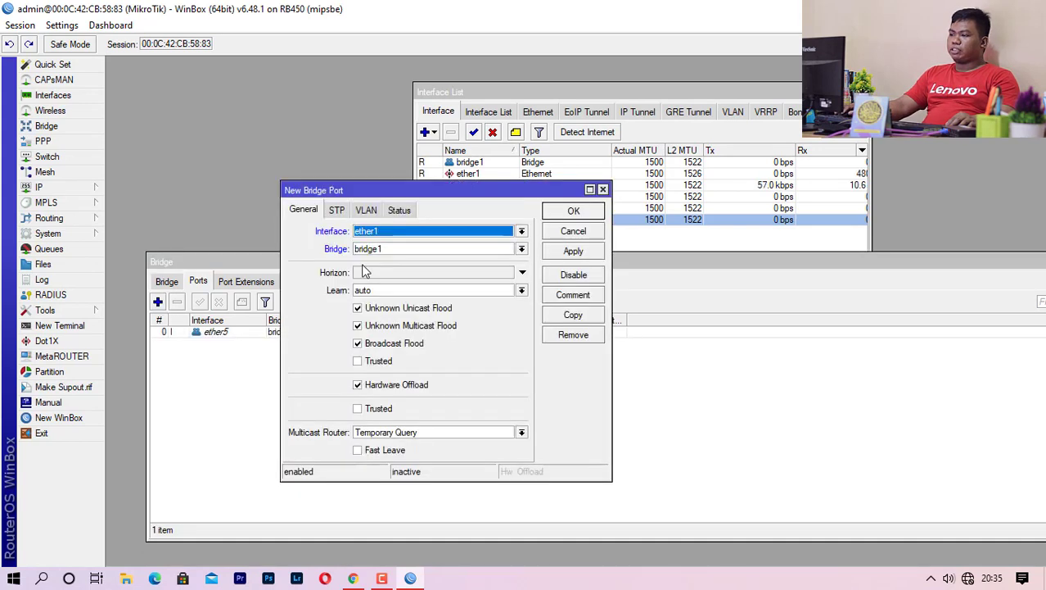
{"action": "left_click", "coordinate": [438, 231]}
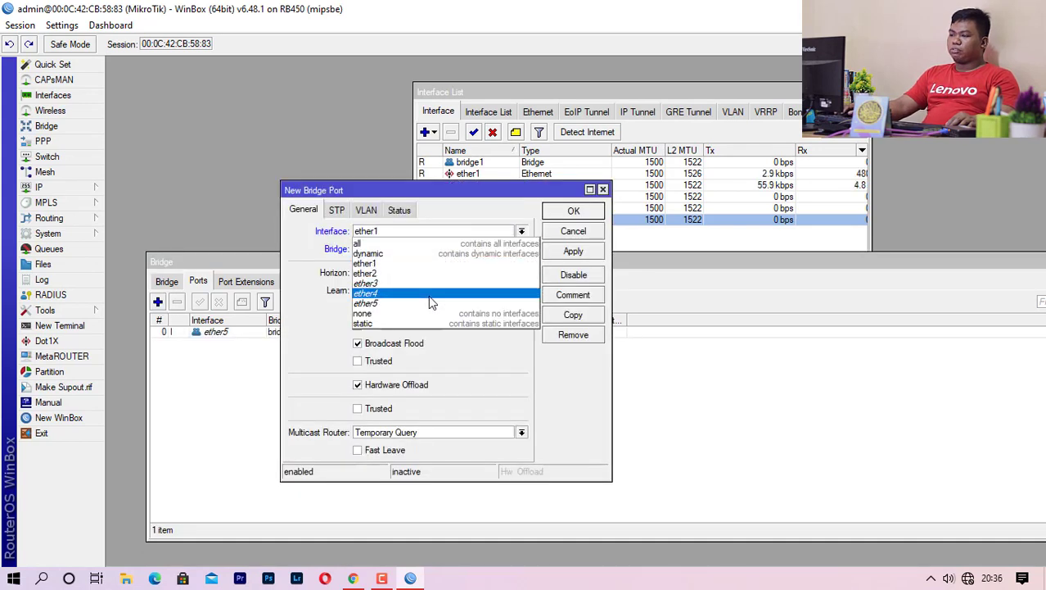
{"action": "left_click", "coordinate": [440, 292]}
{"action": "left_click", "coordinate": [563, 213]}
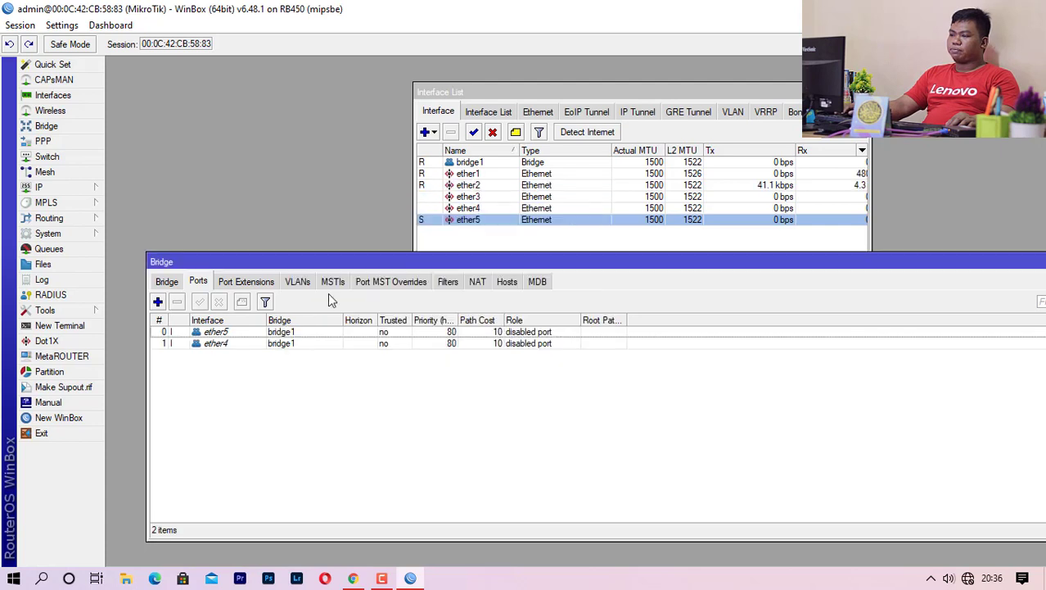
Add ether3 as a third port of bridge1
{"action": "left_click", "coordinate": [158, 302]}
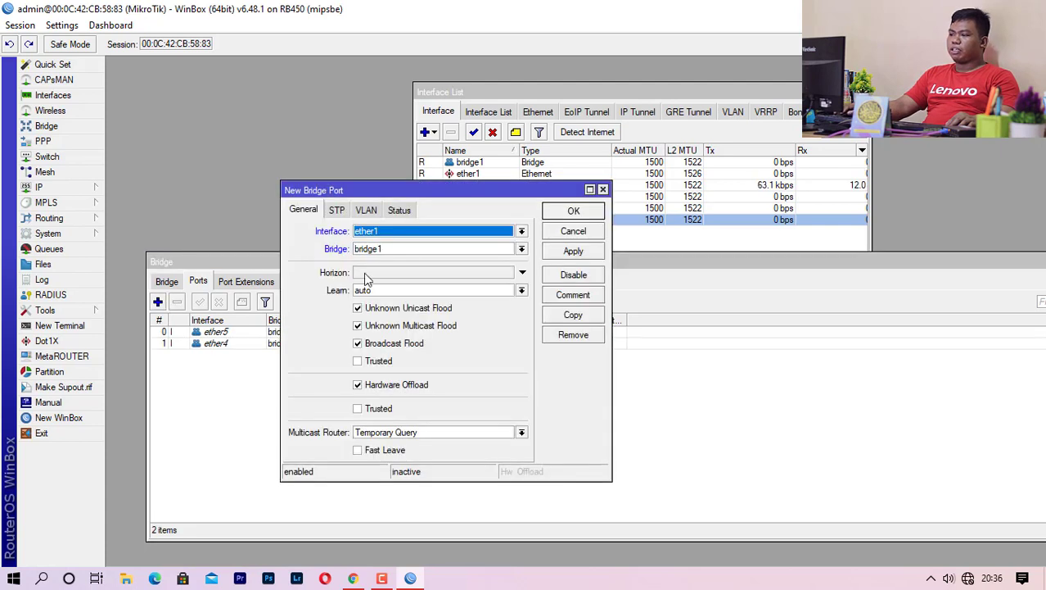
{"action": "left_click", "coordinate": [426, 231]}
{"action": "left_click", "coordinate": [427, 280]}
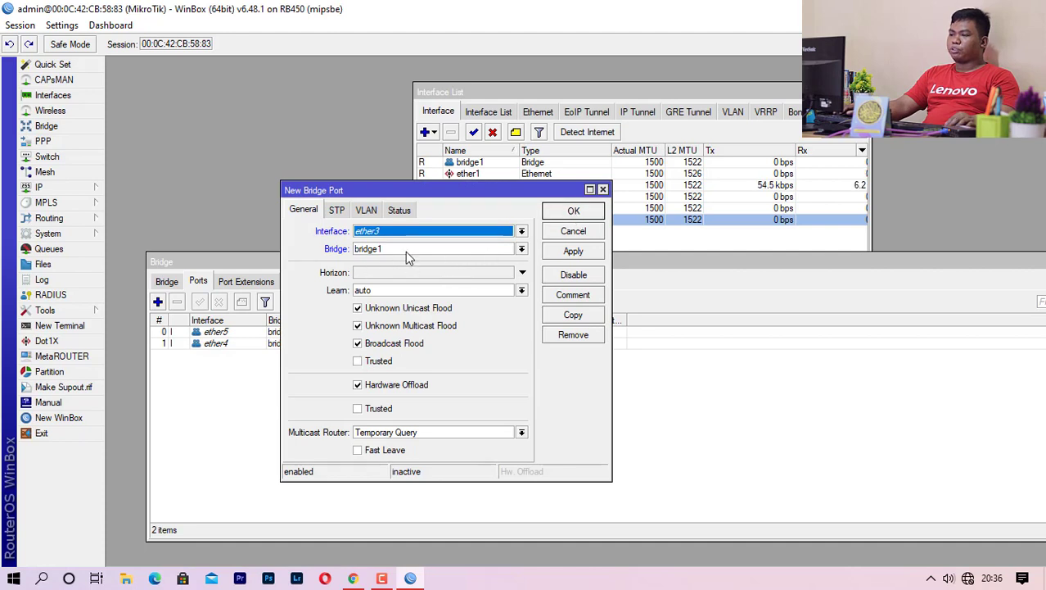
{"action": "left_click", "coordinate": [590, 212]}
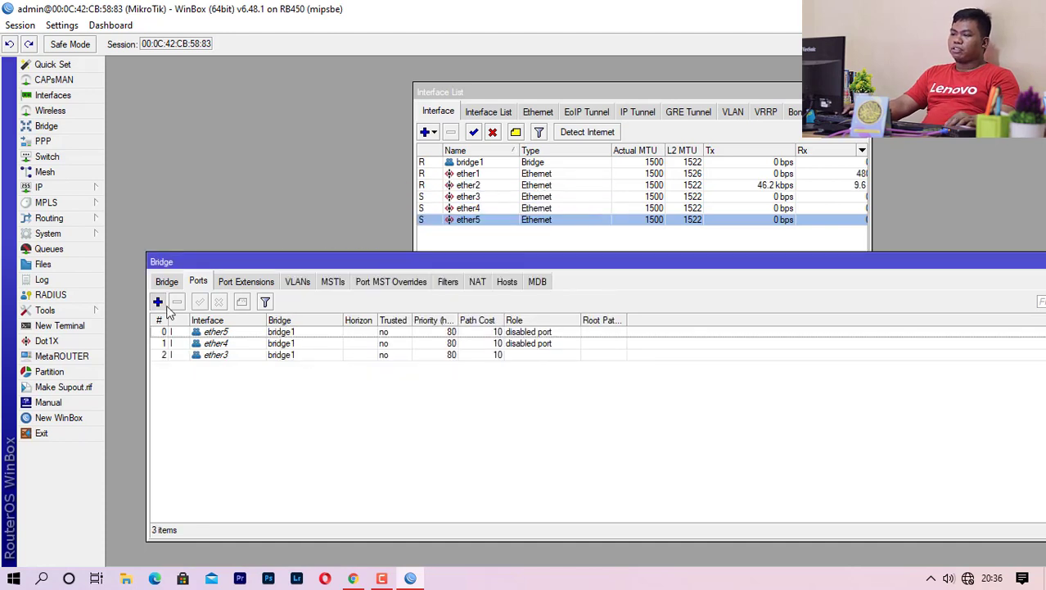
Add ether2 as the fourth port of bridge1
{"action": "left_click", "coordinate": [158, 301]}
{"action": "left_click", "coordinate": [460, 249]}
{"action": "left_click", "coordinate": [460, 249]}
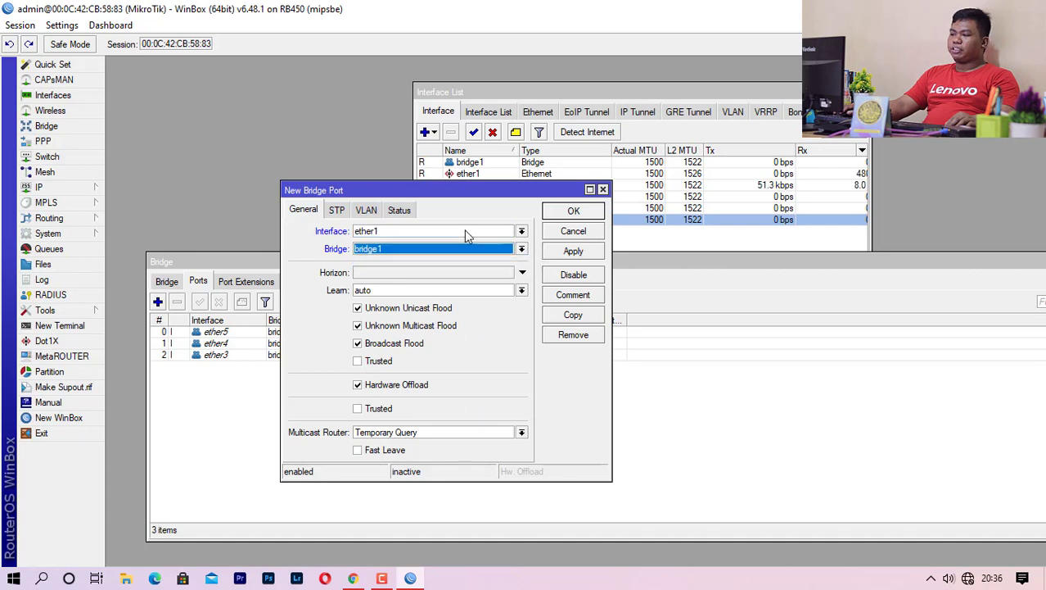
{"action": "left_click", "coordinate": [465, 230]}
{"action": "left_click", "coordinate": [456, 277]}
{"action": "left_click", "coordinate": [573, 212]}
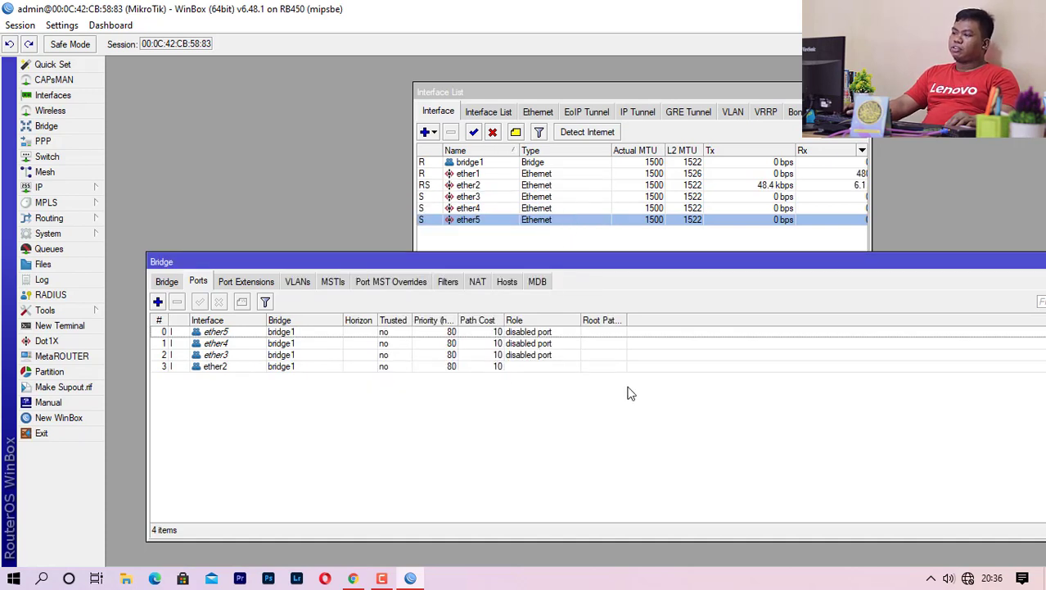
Check the flags of ether2 to ether5 in the interface list, and close the interface list and bridge windows
{"action": "left_click", "coordinate": [483, 186]}
{"action": "left_click", "coordinate": [483, 210]}
{"action": "left_click", "coordinate": [485, 186]}
{"action": "left_click", "coordinate": [490, 221]}
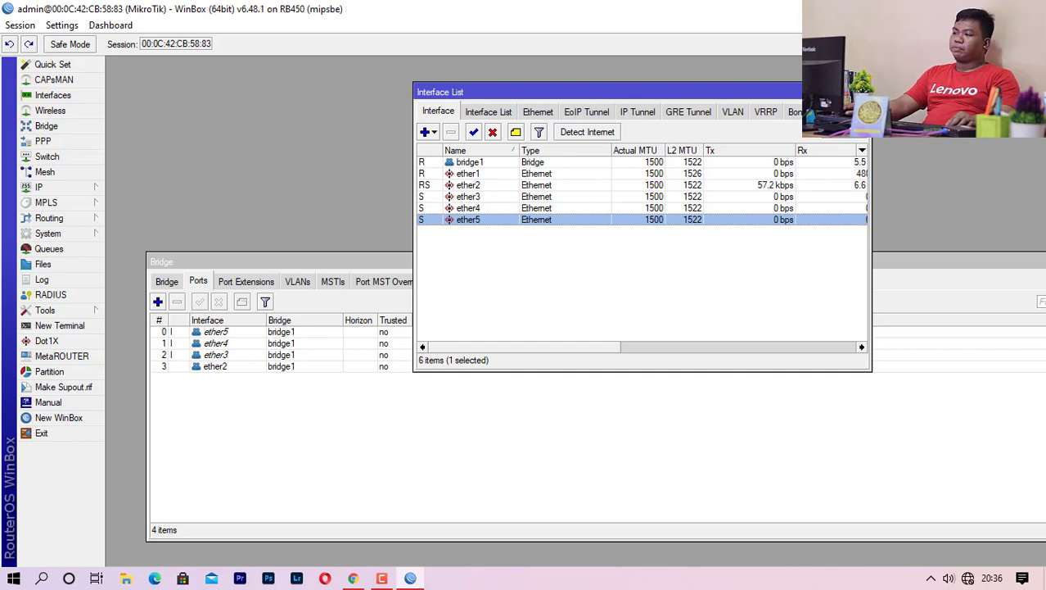
{"action": "left_click", "coordinate": [863, 92]}
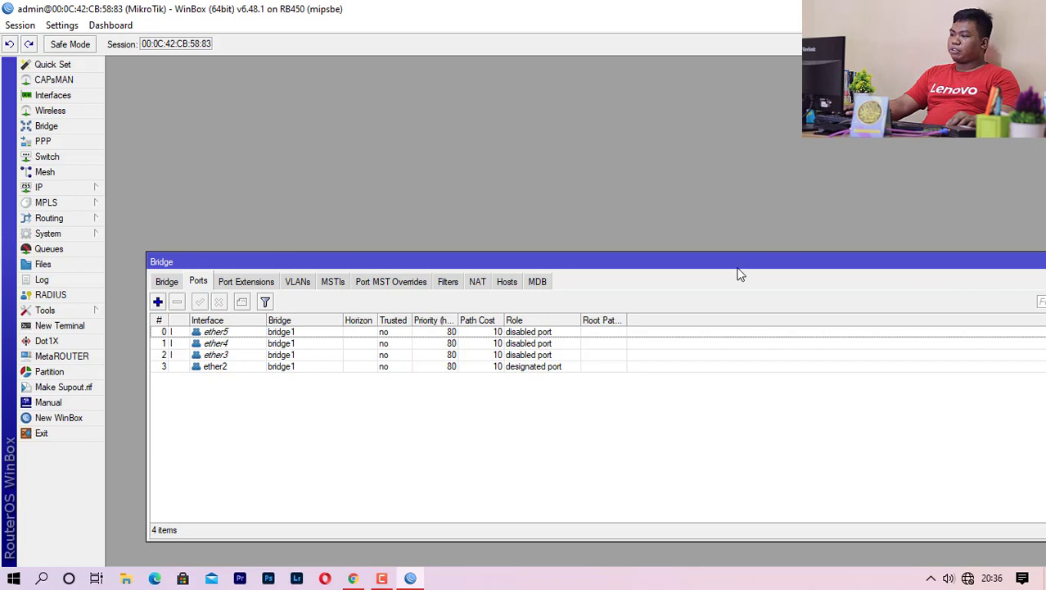
{"action": "left_click_drag", "start_coordinate": [740, 274], "coordinate": [684, 247]}
{"action": "left_click", "coordinate": [1023, 235]}
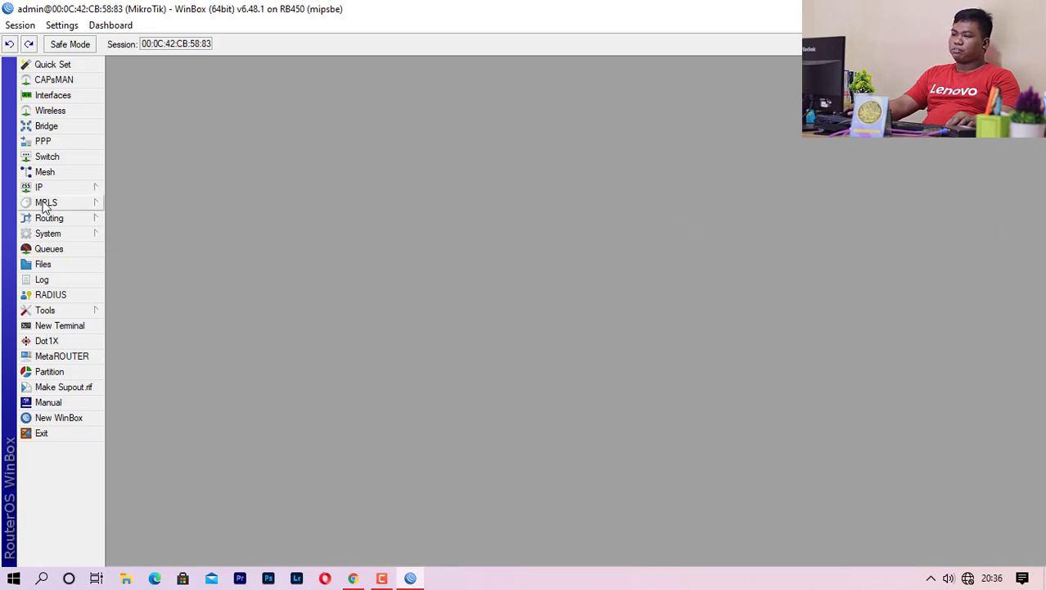
Add the IP address 172.1.1.1/24 to the router's address list and assign it to the bridge1 interface
{"action": "left_click", "coordinate": [77, 186]}
{"action": "left_click", "coordinate": [166, 224]}
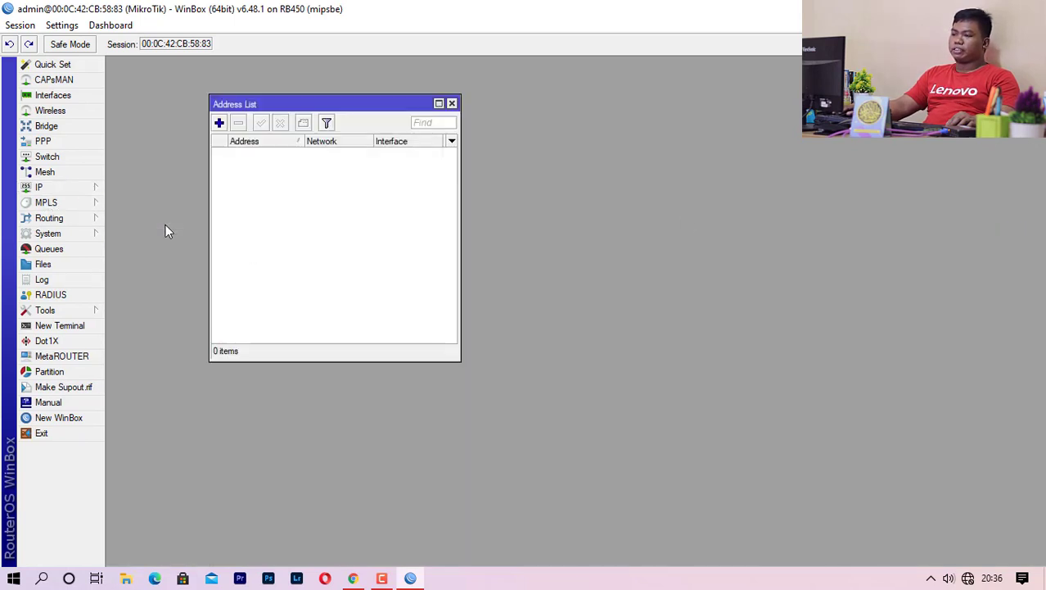
{"action": "left_click", "coordinate": [218, 122]}
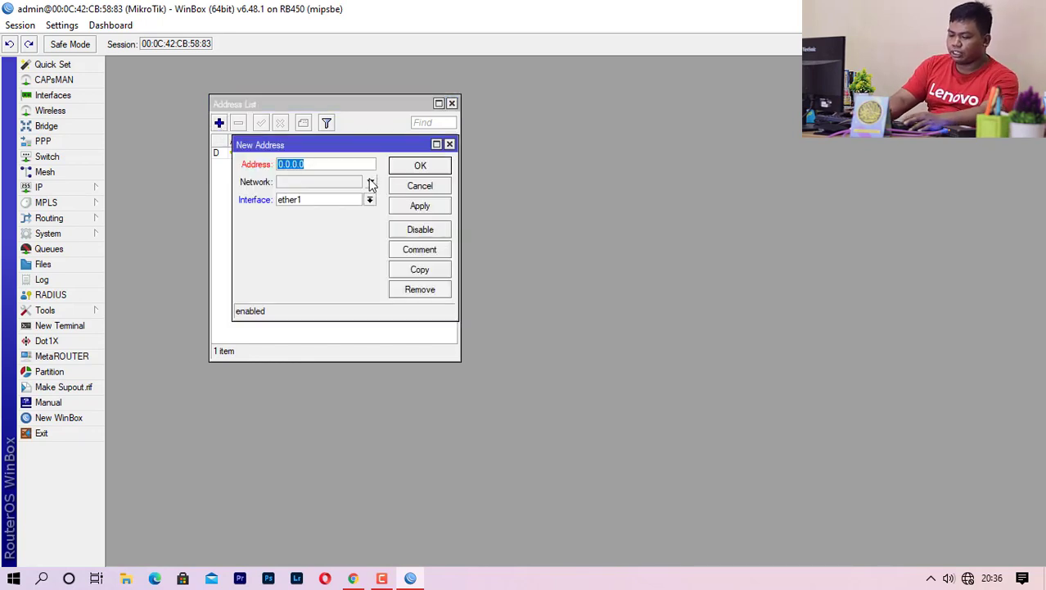
{"action": "type", "text": "172.1."}
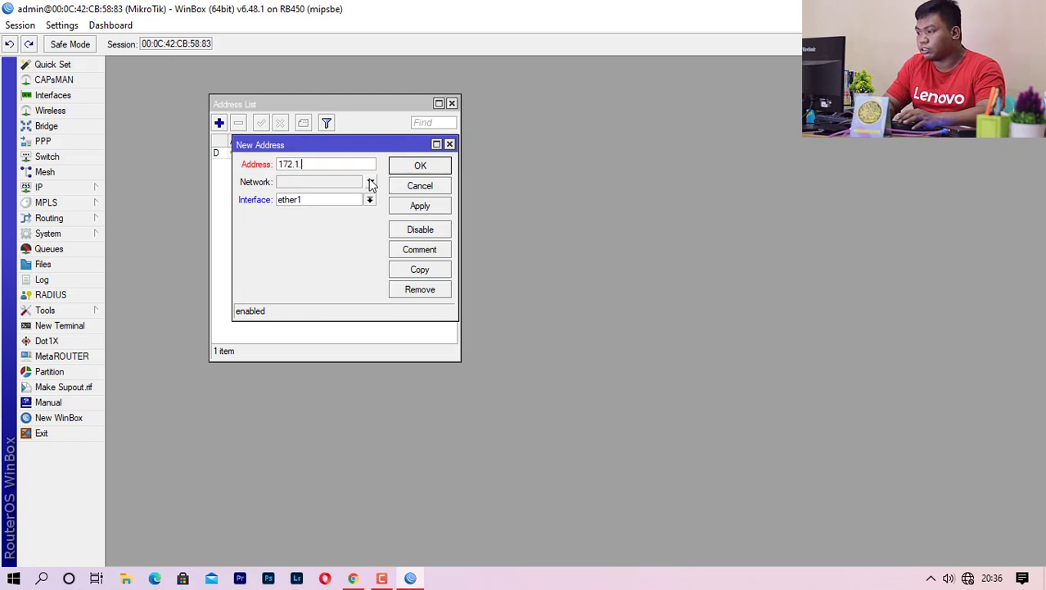
{"action": "type", "text": "1.1/24"}
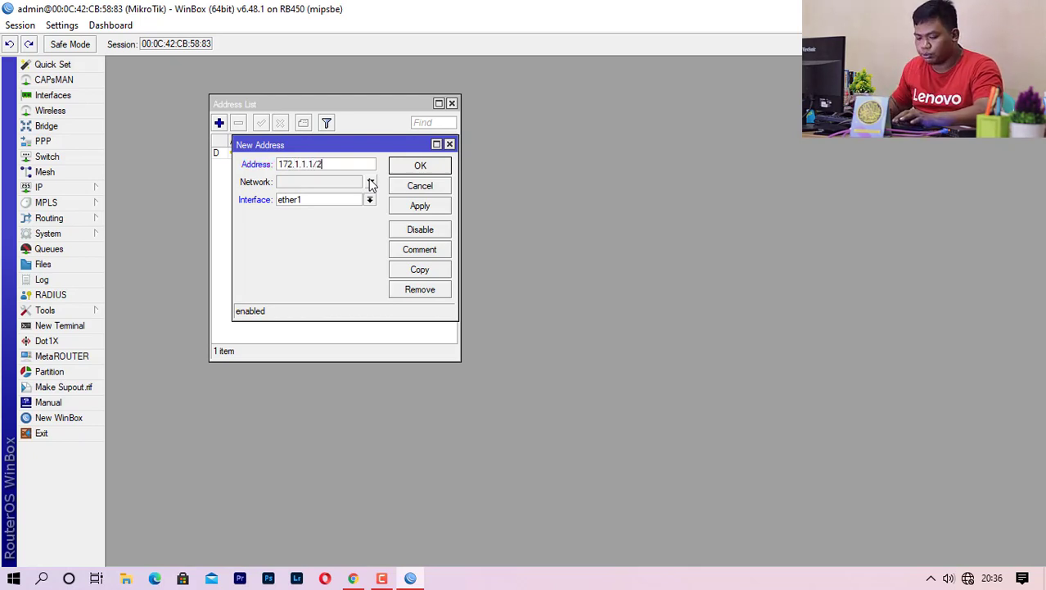
{"action": "left_click", "coordinate": [321, 199]}
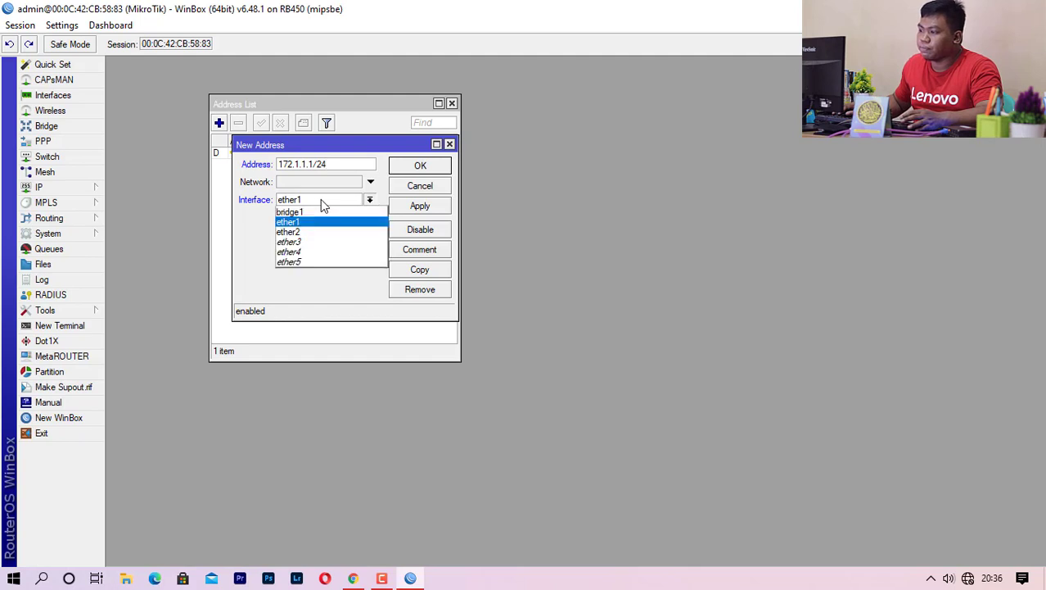
{"action": "left_click", "coordinate": [320, 213]}
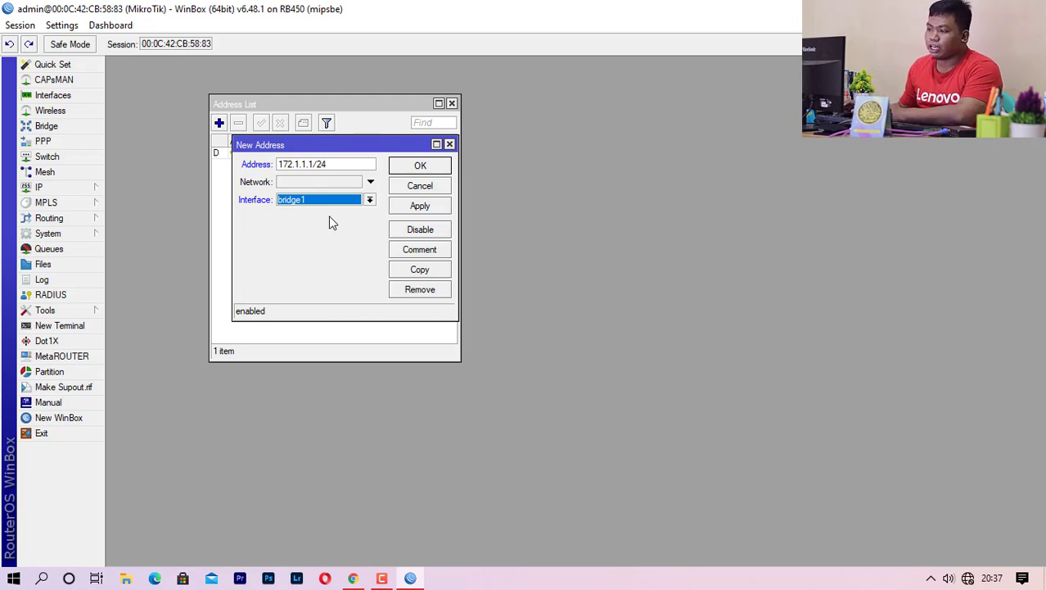
{"action": "left_click", "coordinate": [334, 199]}
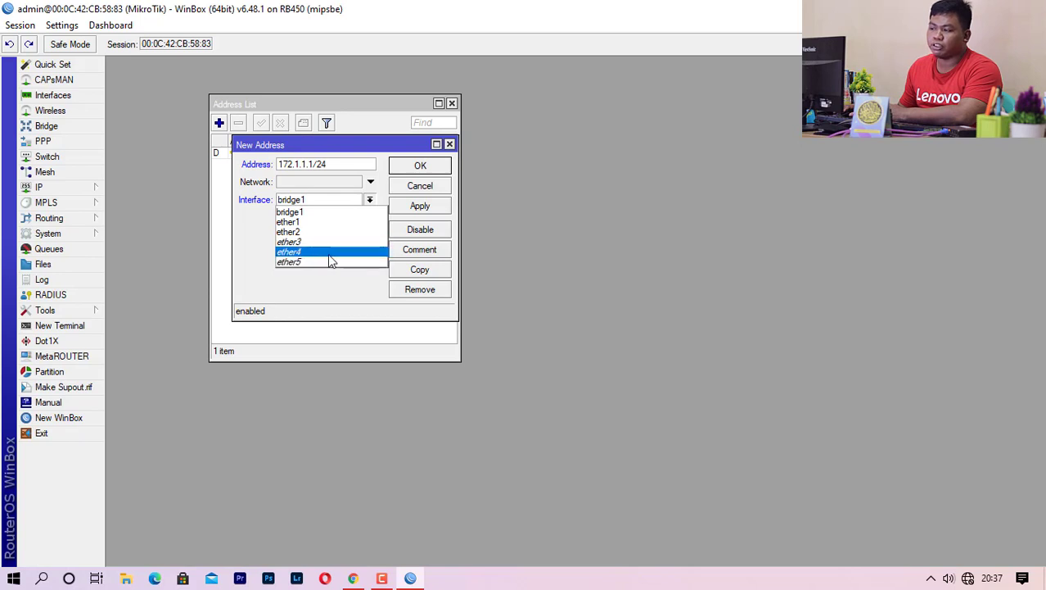
{"action": "left_click", "coordinate": [332, 274]}
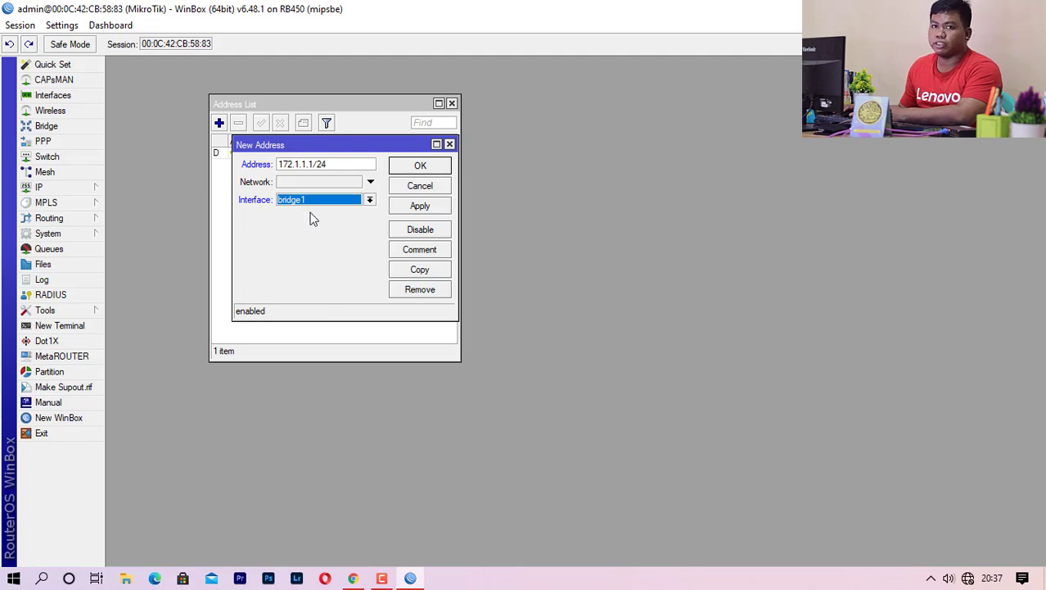
{"action": "left_click", "coordinate": [432, 168]}
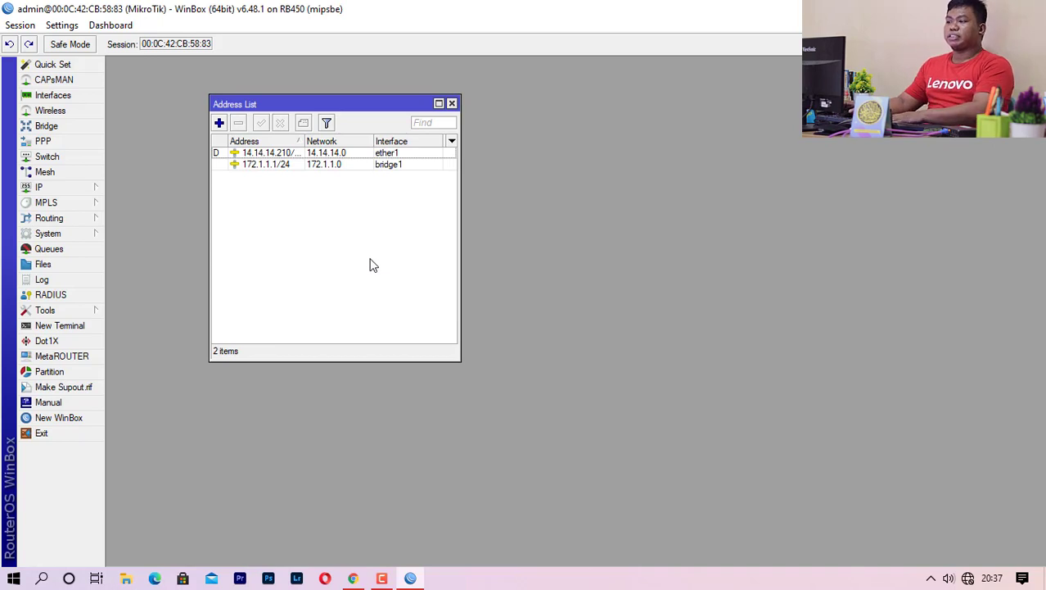
{"action": "left_click", "coordinate": [341, 167]}
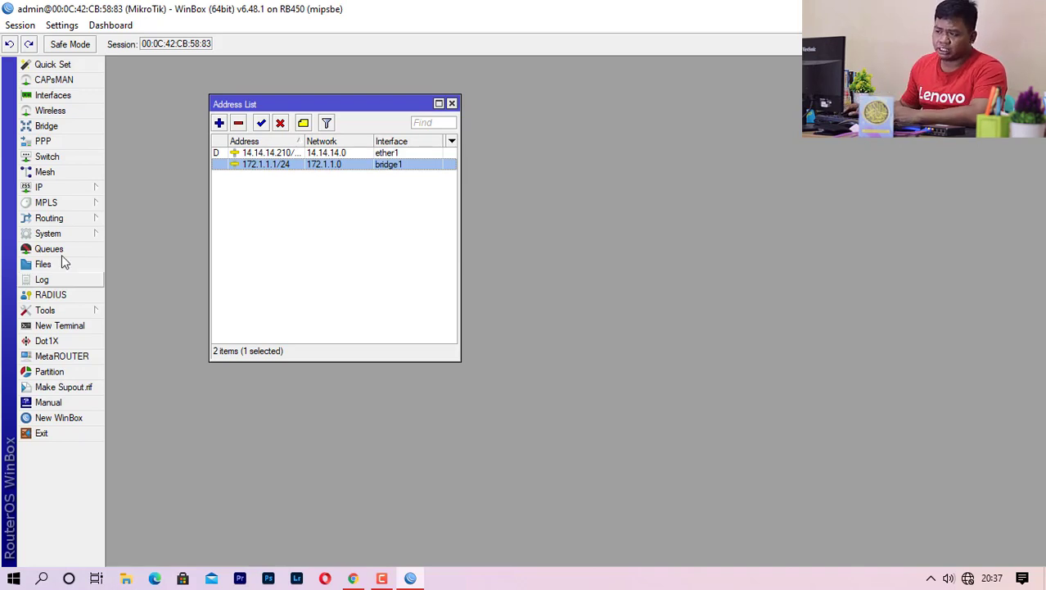
Disable bridge1 and all four of its ports, ether2 to ether5
{"action": "left_click", "coordinate": [47, 126]}
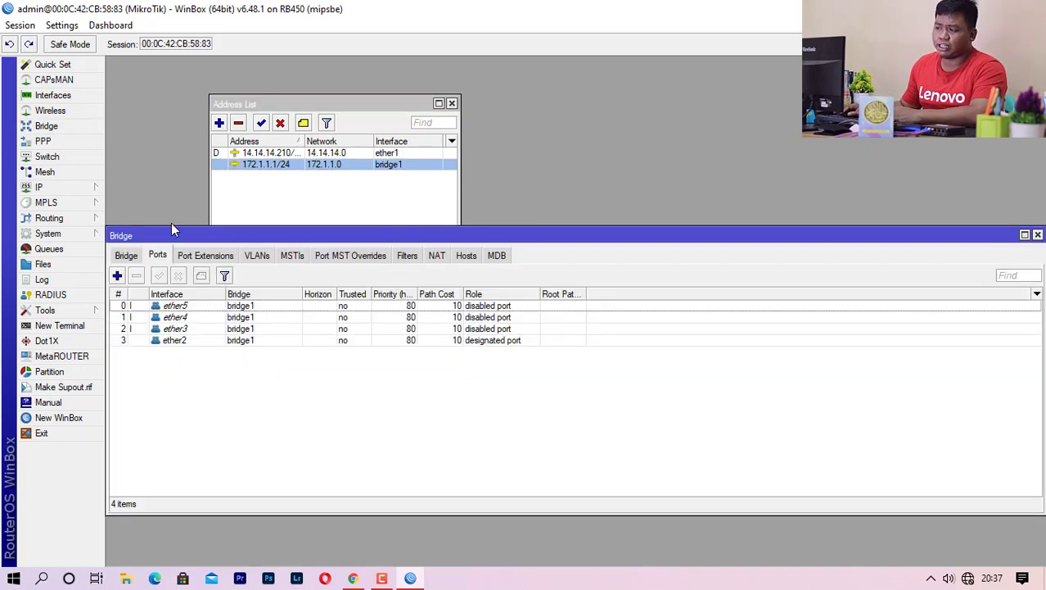
{"action": "left_click", "coordinate": [126, 255]}
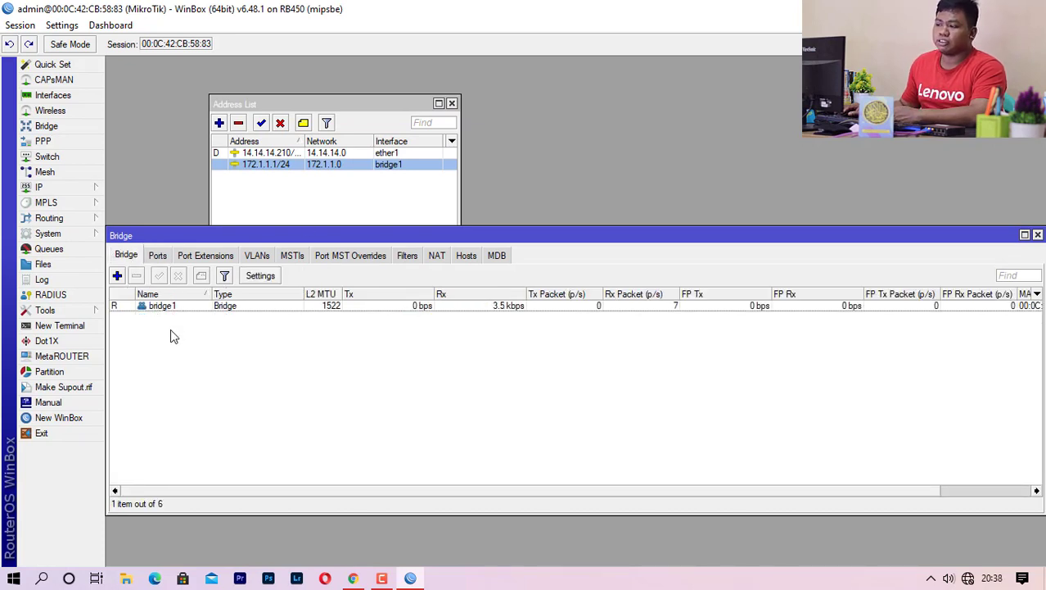
{"action": "left_click", "coordinate": [164, 309]}
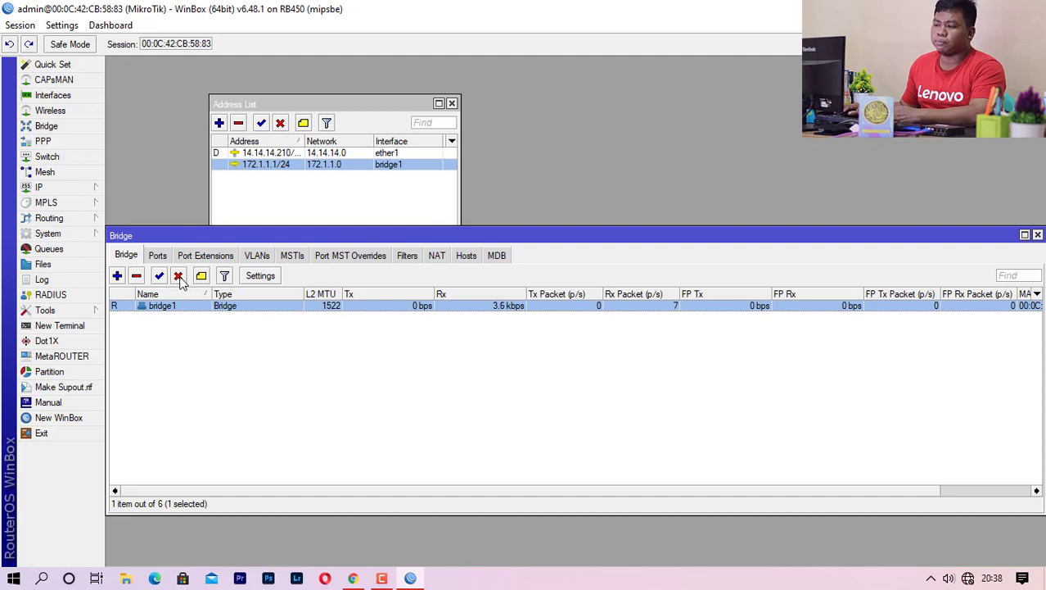
{"action": "left_click", "coordinate": [179, 276]}
{"action": "left_click", "coordinate": [157, 256]}
{"action": "left_click", "coordinate": [186, 308]}
{"action": "left_click", "coordinate": [188, 340], "text": "shift"}
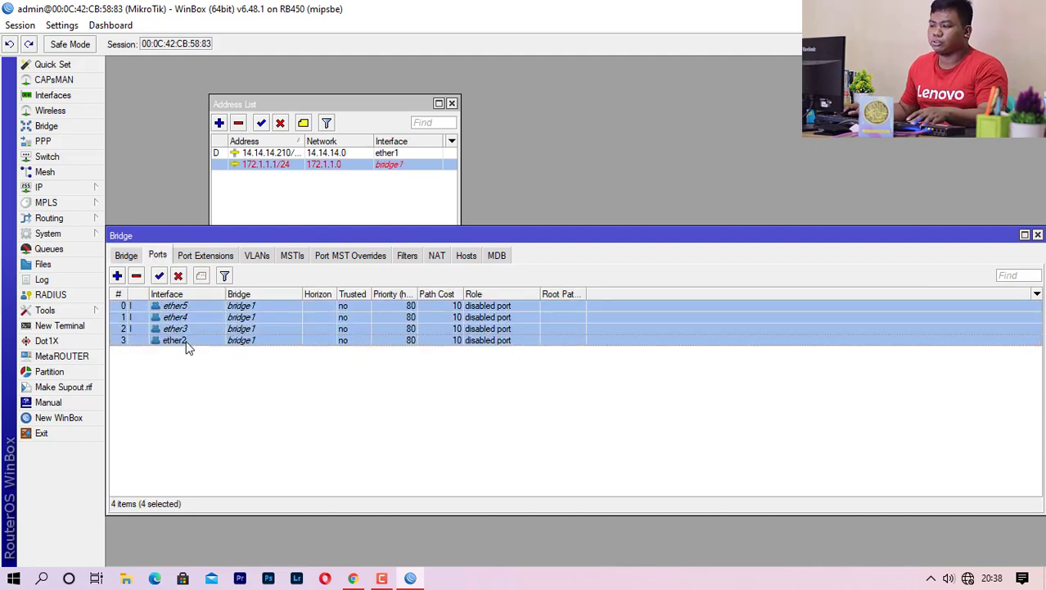
{"action": "left_click", "coordinate": [179, 276]}
Change the interface of the 172.1.1.1/24 address to ether2
{"action": "left_click", "coordinate": [315, 205]}
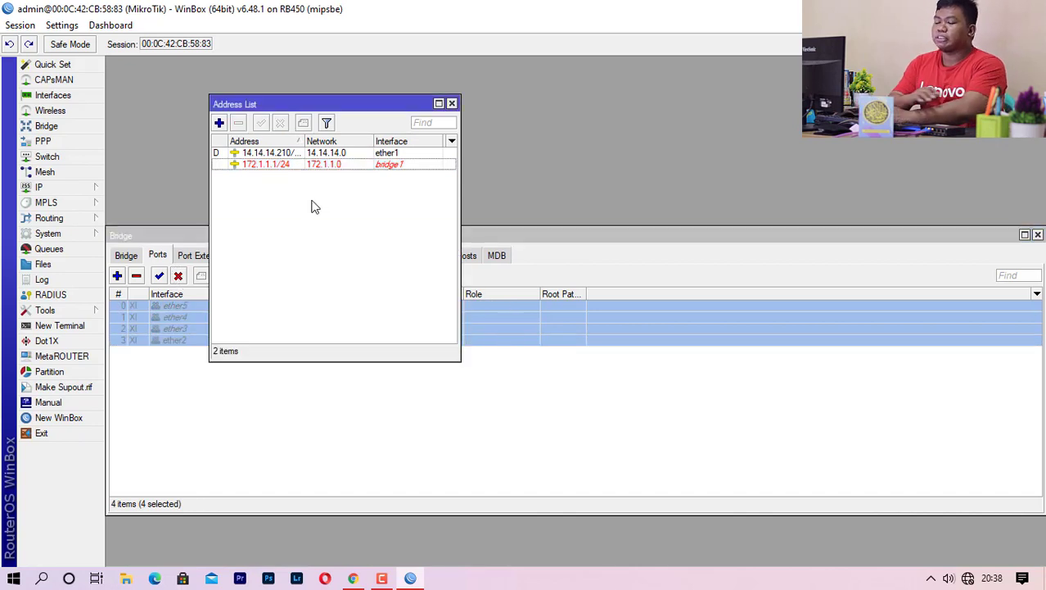
{"action": "double_click", "coordinate": [289, 166]}
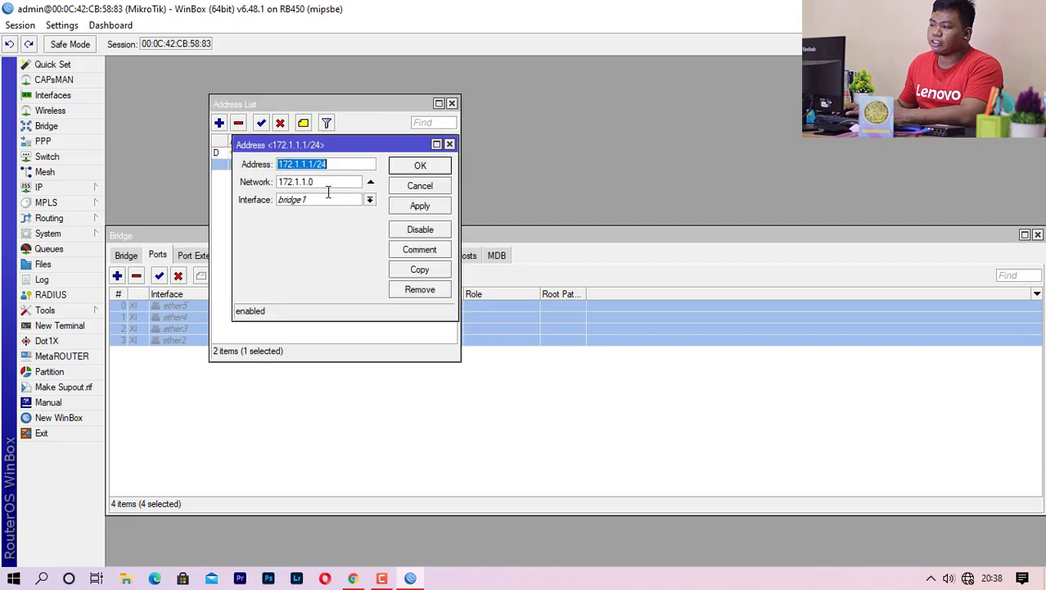
{"action": "left_click", "coordinate": [355, 203]}
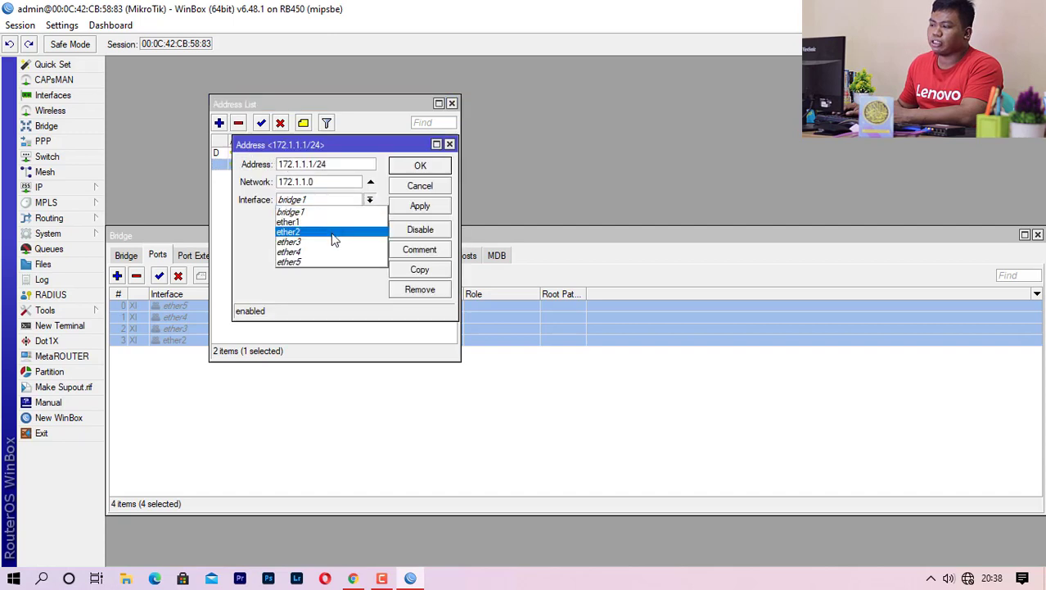
{"action": "left_click", "coordinate": [333, 233]}
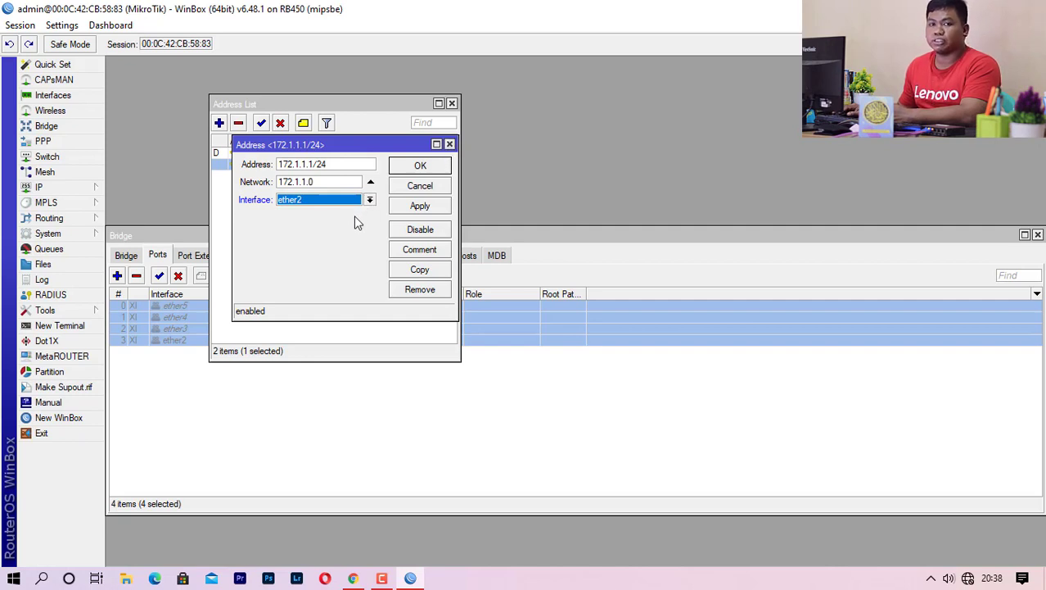
{"action": "left_click", "coordinate": [418, 167]}
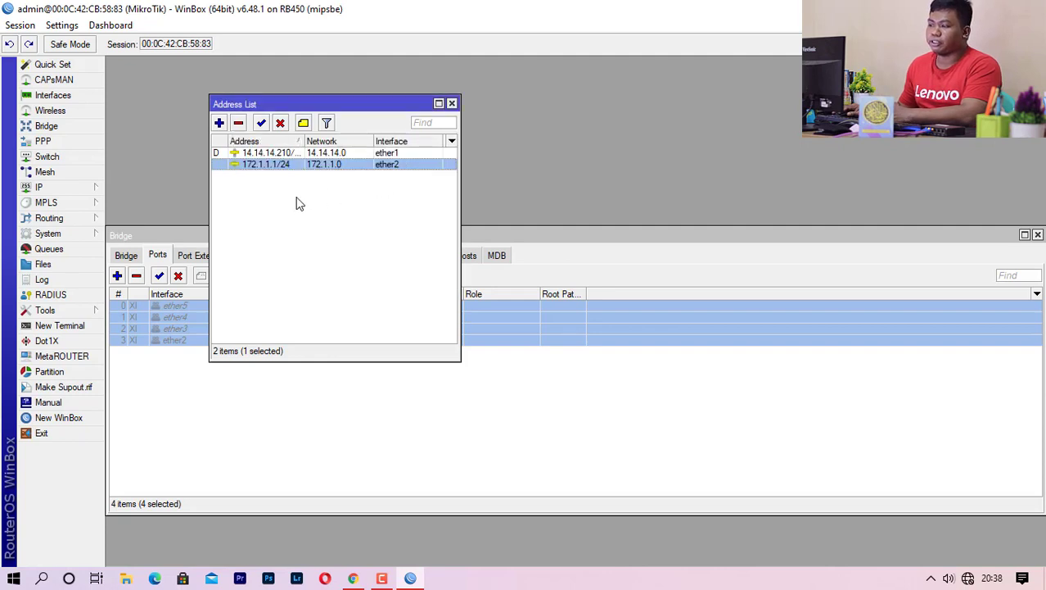
Add a second IP address, 172.2.1.1/24, on the ether3 interface
{"action": "left_click", "coordinate": [220, 124]}
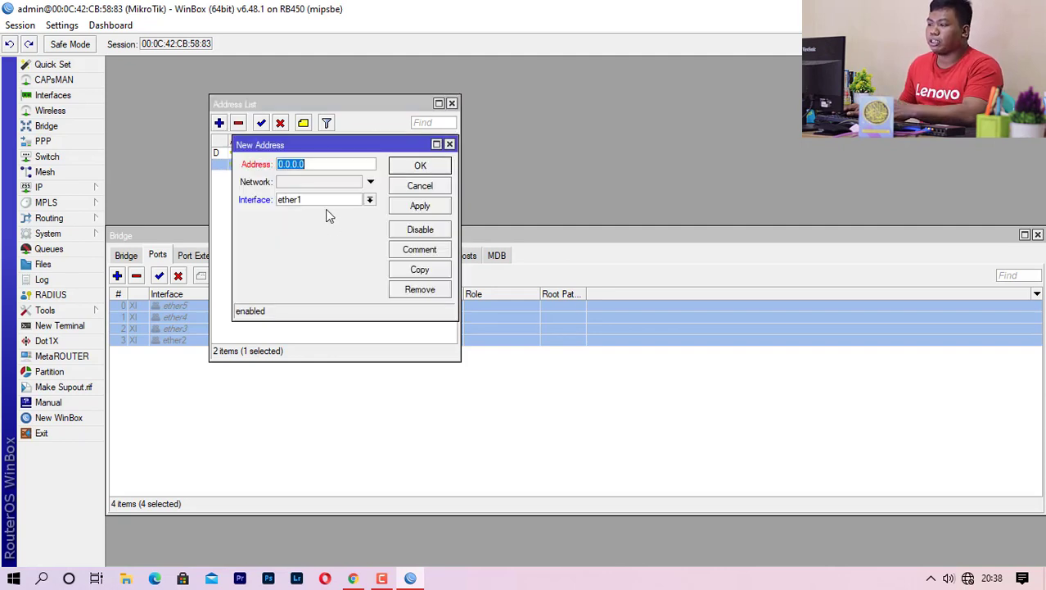
{"action": "left_click", "coordinate": [320, 202]}
{"action": "left_click", "coordinate": [307, 243]}
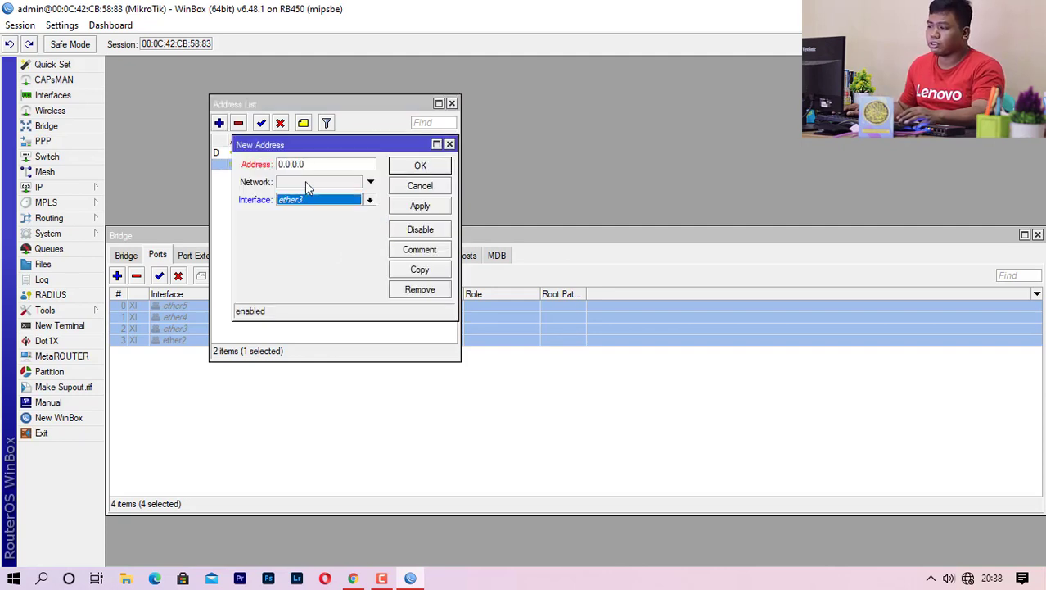
{"action": "type", "text": "17"}
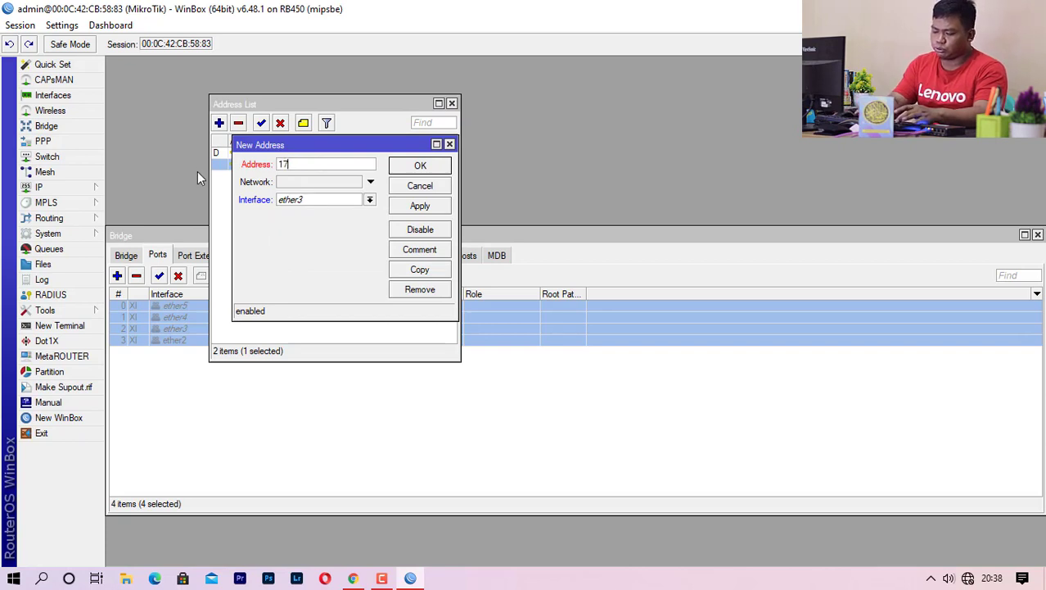
{"action": "type", "text": "2.2."}
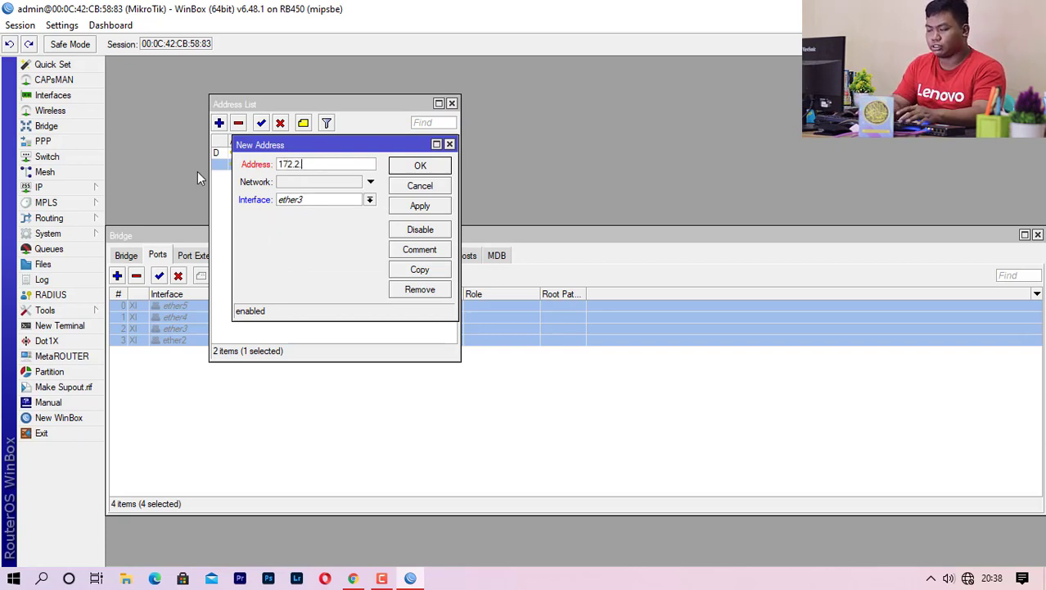
{"action": "type", "text": "1.1/24"}
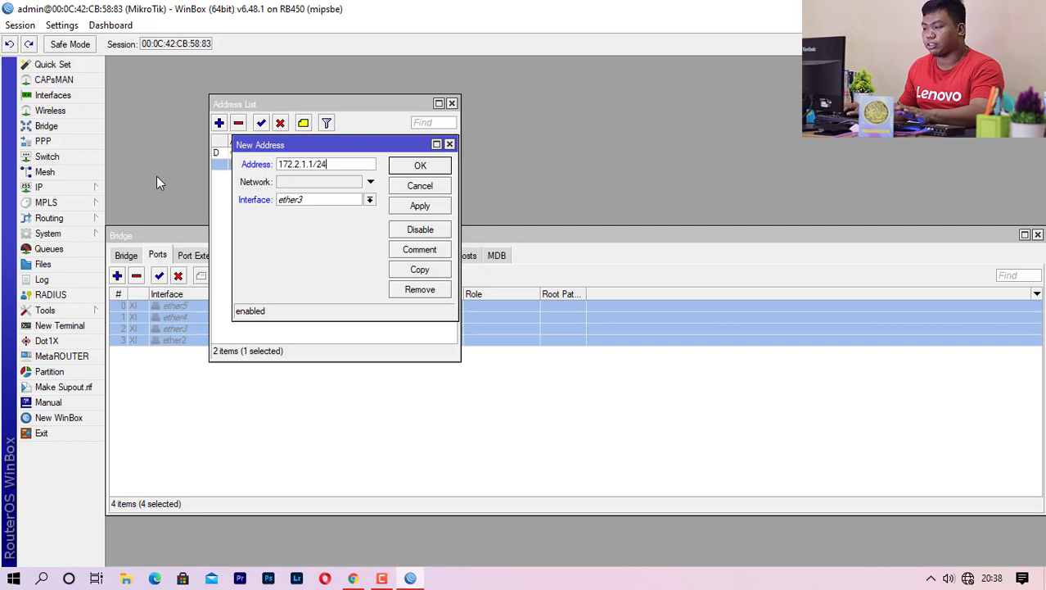
{"action": "left_click", "coordinate": [434, 166]}
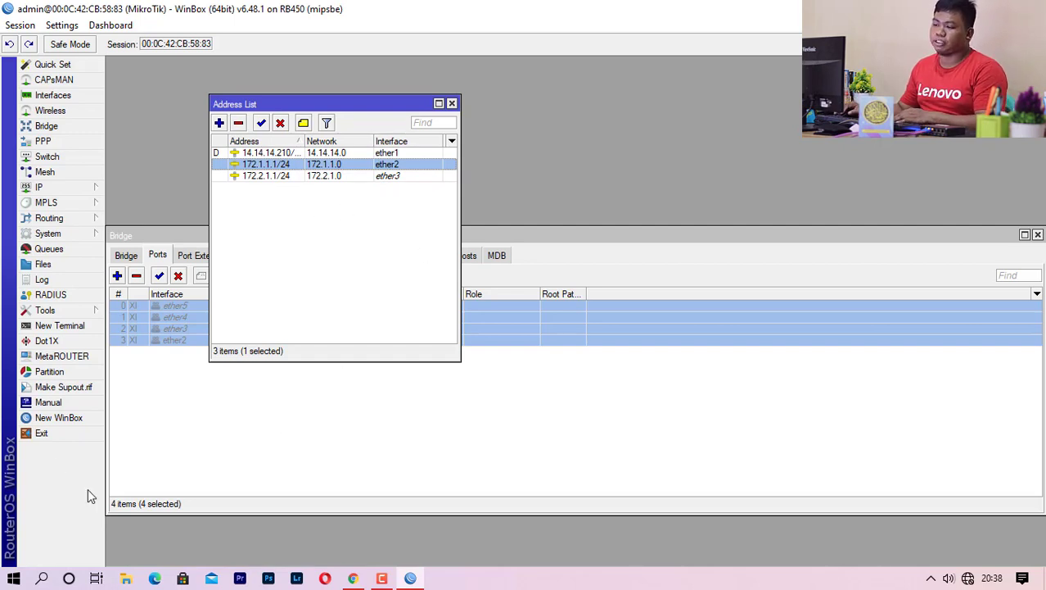
Enable bridge1 and its four ports, ether2 to ether5, again
{"action": "left_click", "coordinate": [129, 257]}
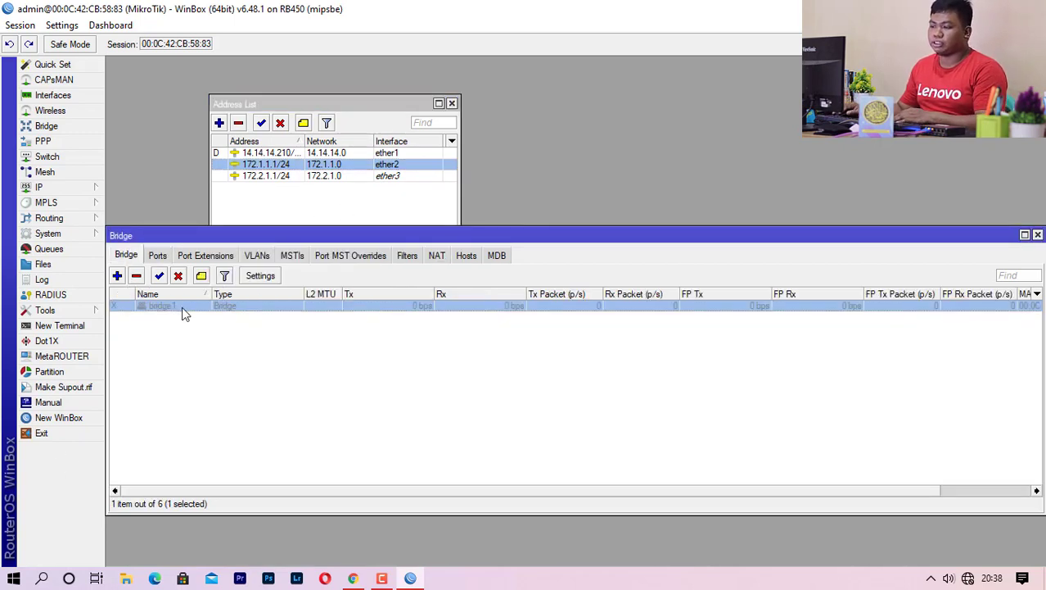
{"action": "left_click", "coordinate": [159, 275]}
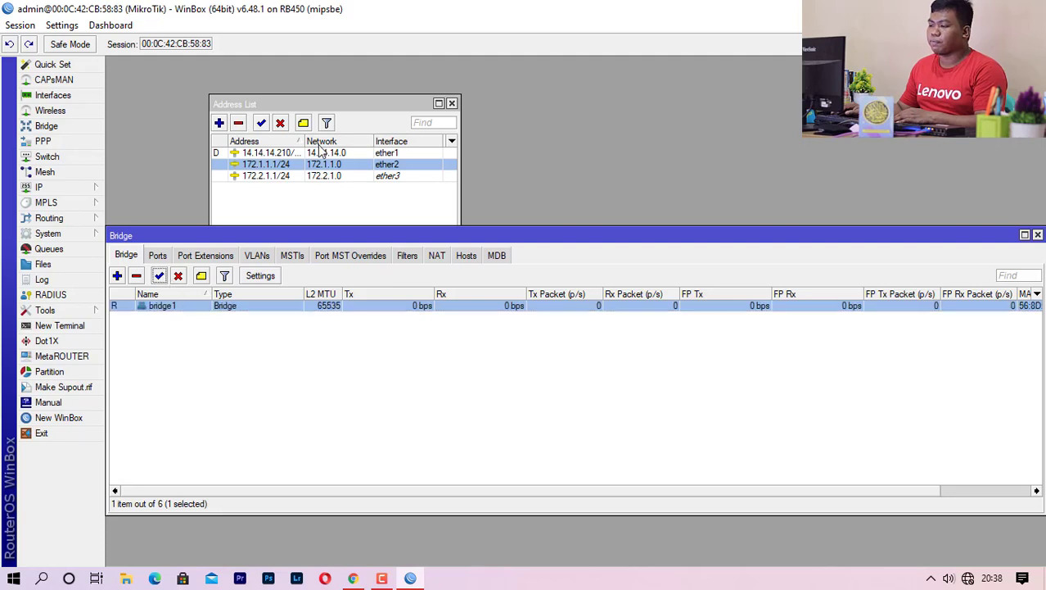
{"action": "left_click", "coordinate": [157, 256]}
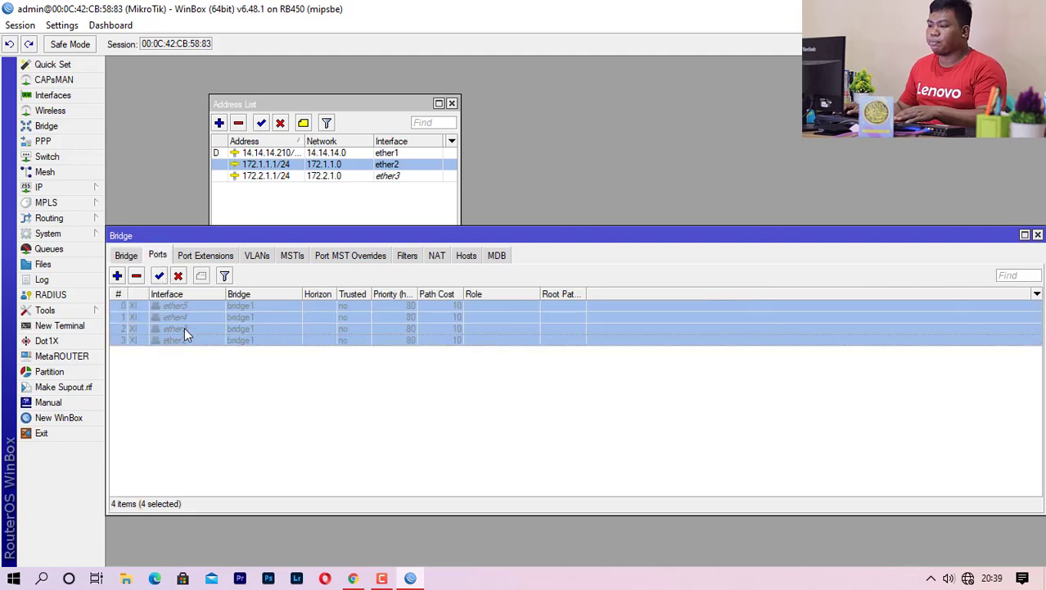
{"action": "left_click", "coordinate": [160, 276]}
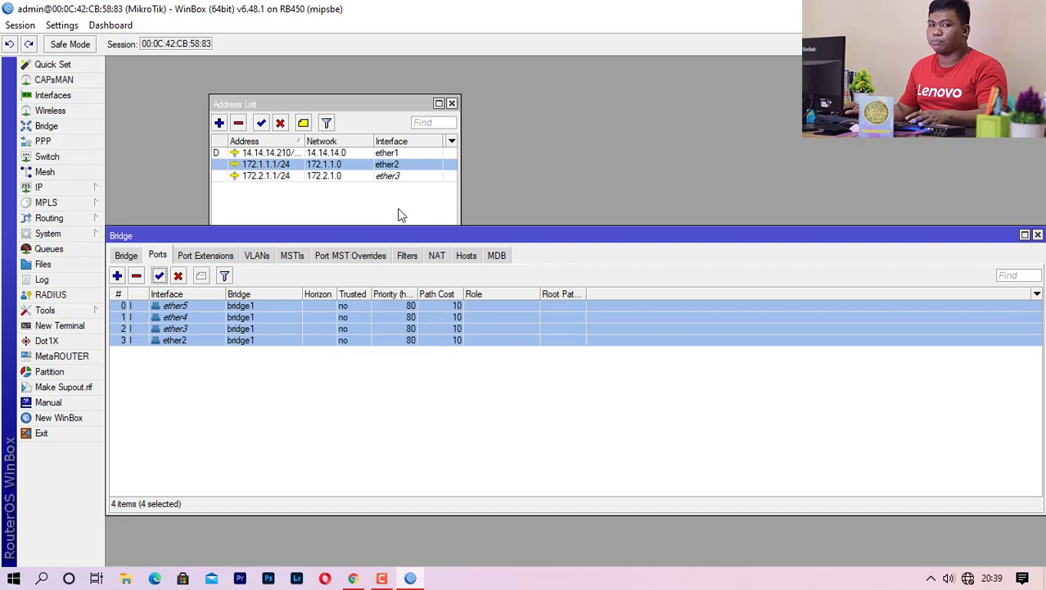
Remove the 172.2.1.1/24 address from the address list and assign 172.1.1.1/24 back to bridge1
{"action": "left_click", "coordinate": [294, 175]}
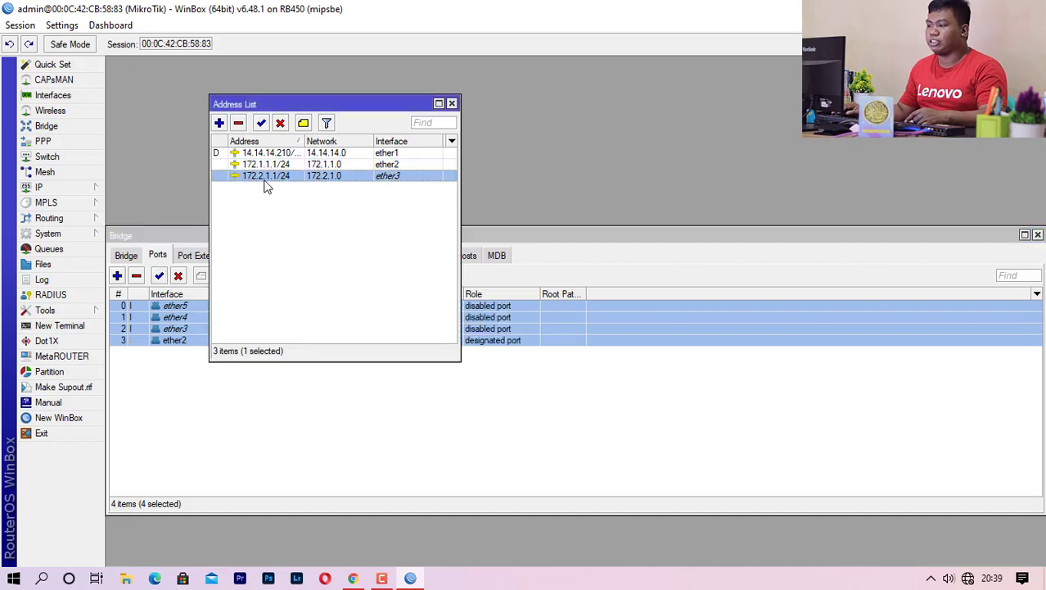
{"action": "left_click", "coordinate": [238, 124]}
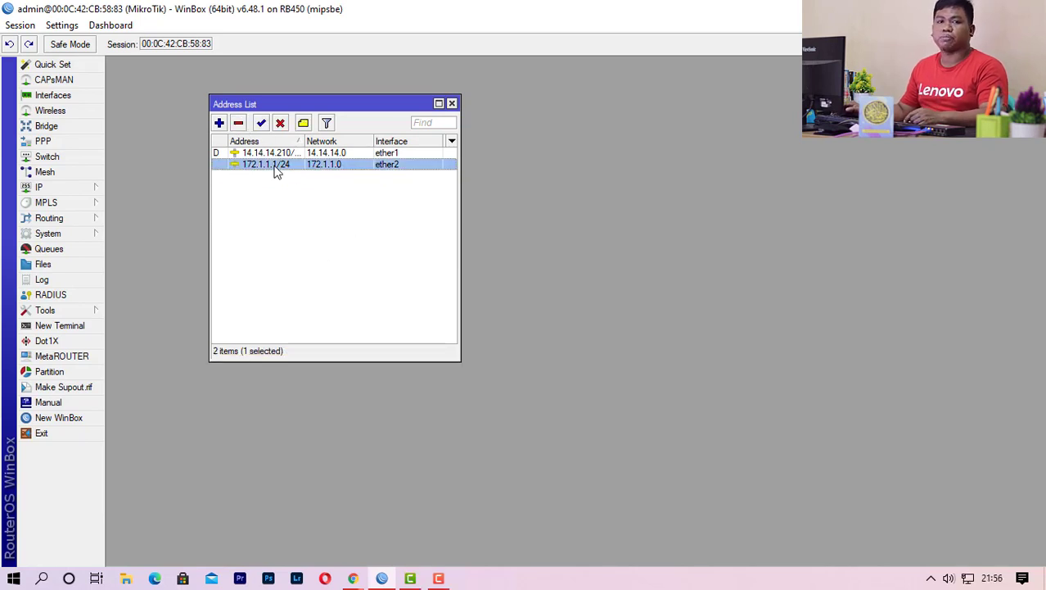
{"action": "double_click", "coordinate": [277, 166]}
{"action": "left_click", "coordinate": [352, 201]}
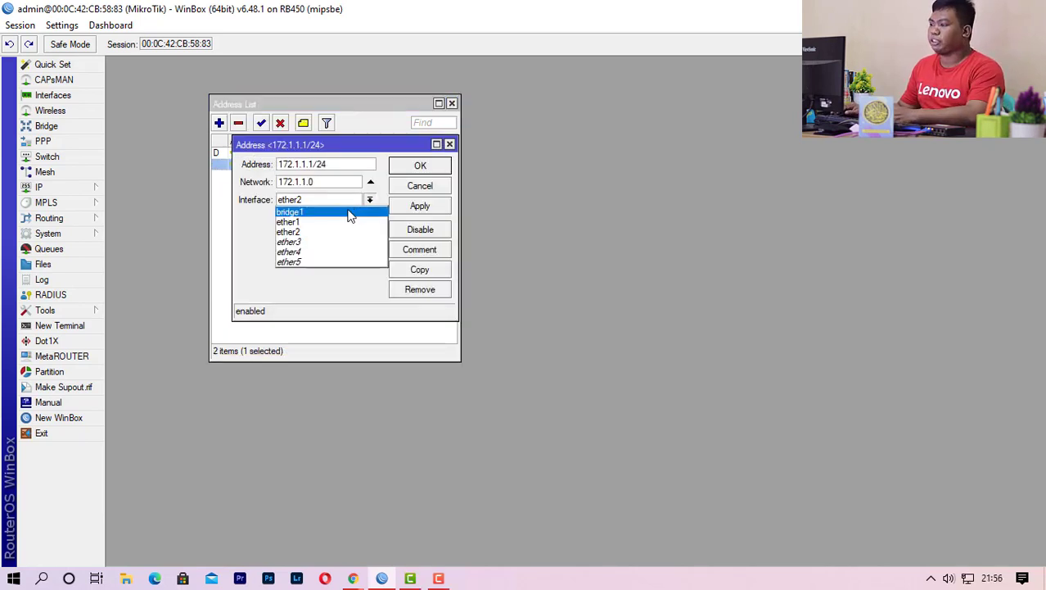
{"action": "left_click", "coordinate": [350, 212]}
{"action": "left_click", "coordinate": [423, 167]}
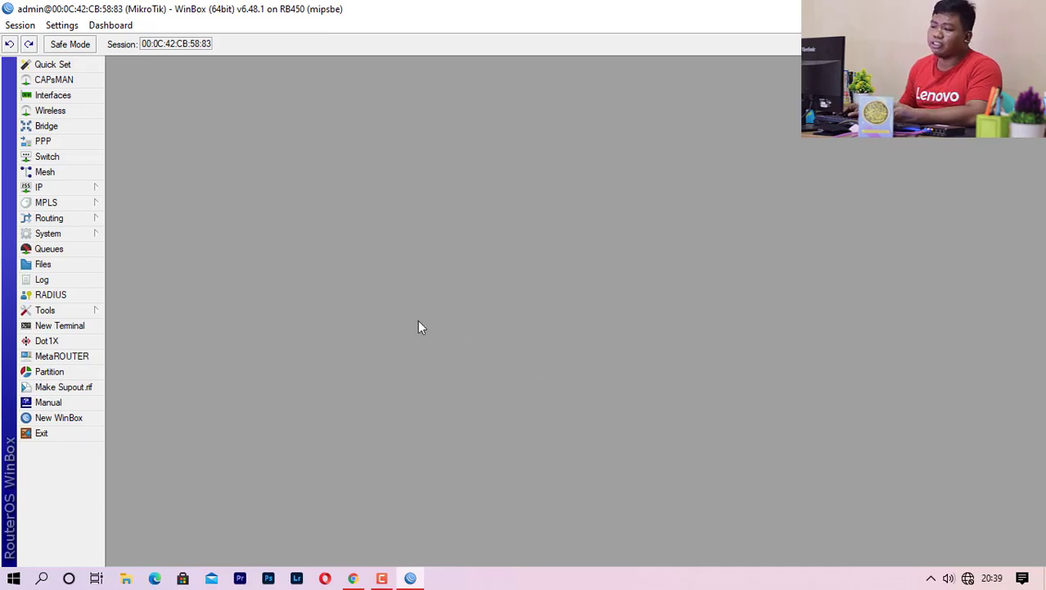
Run DHCP Setup on bridge1 with the suggested network settings and a 00:10:00 lease time, and allow the PC to be discoverable on the network
{"action": "left_click", "coordinate": [76, 186]}
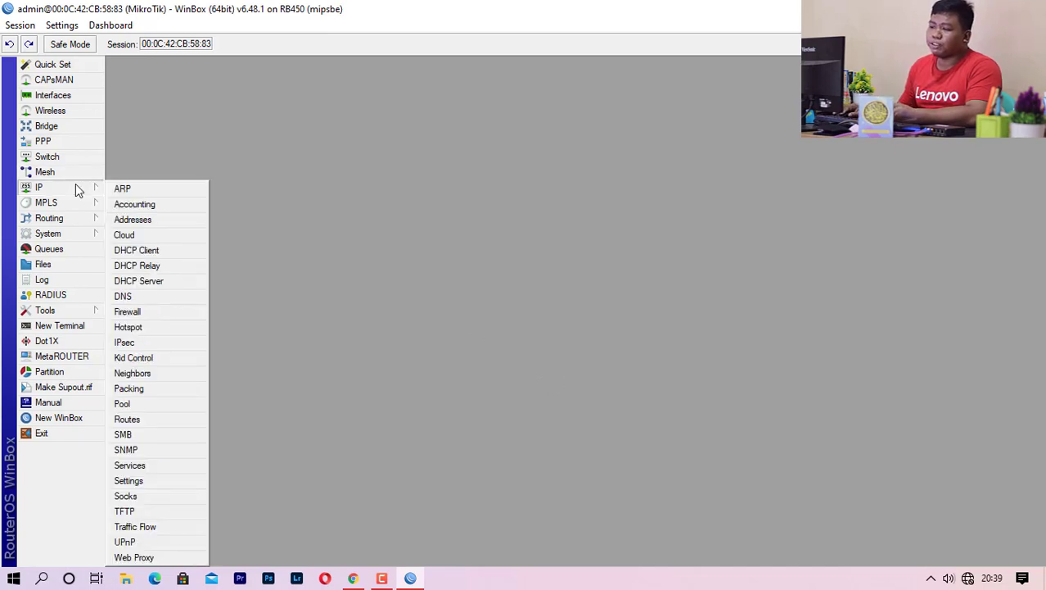
{"action": "left_click", "coordinate": [163, 281]}
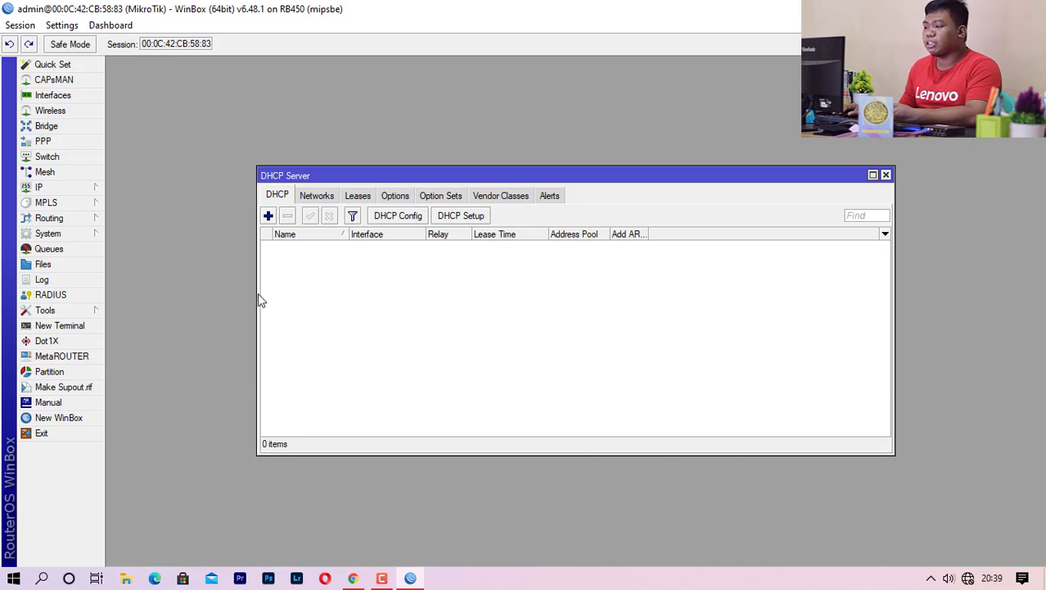
{"action": "left_click", "coordinate": [470, 216]}
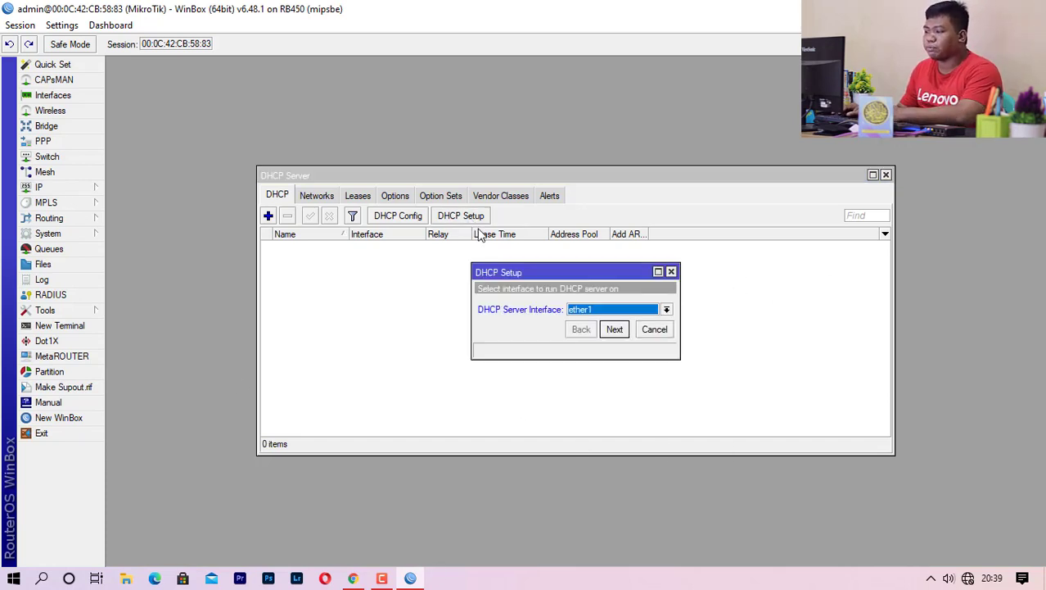
{"action": "left_click", "coordinate": [603, 311]}
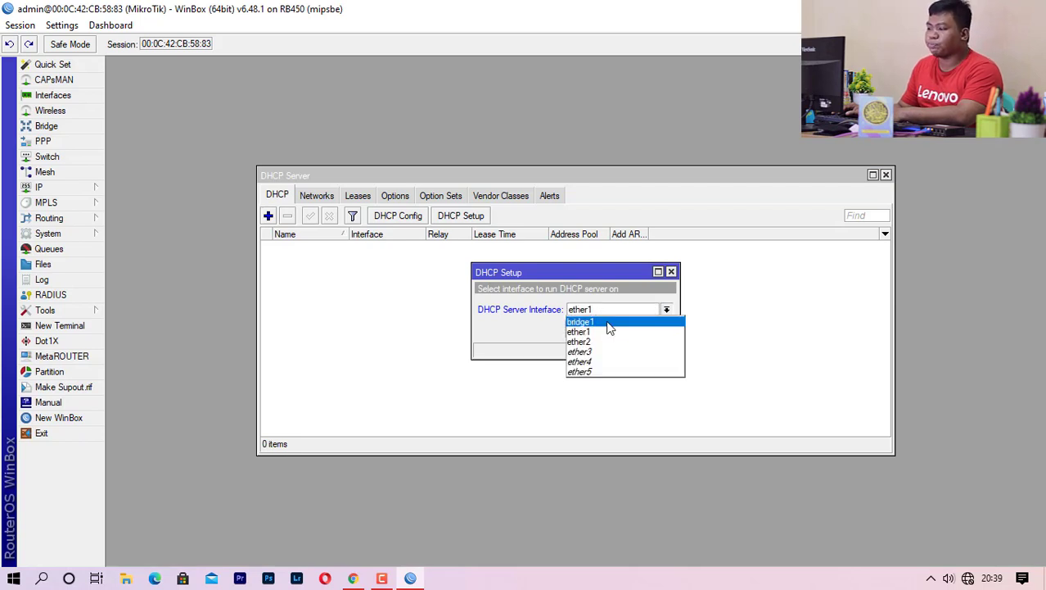
{"action": "left_click", "coordinate": [609, 323]}
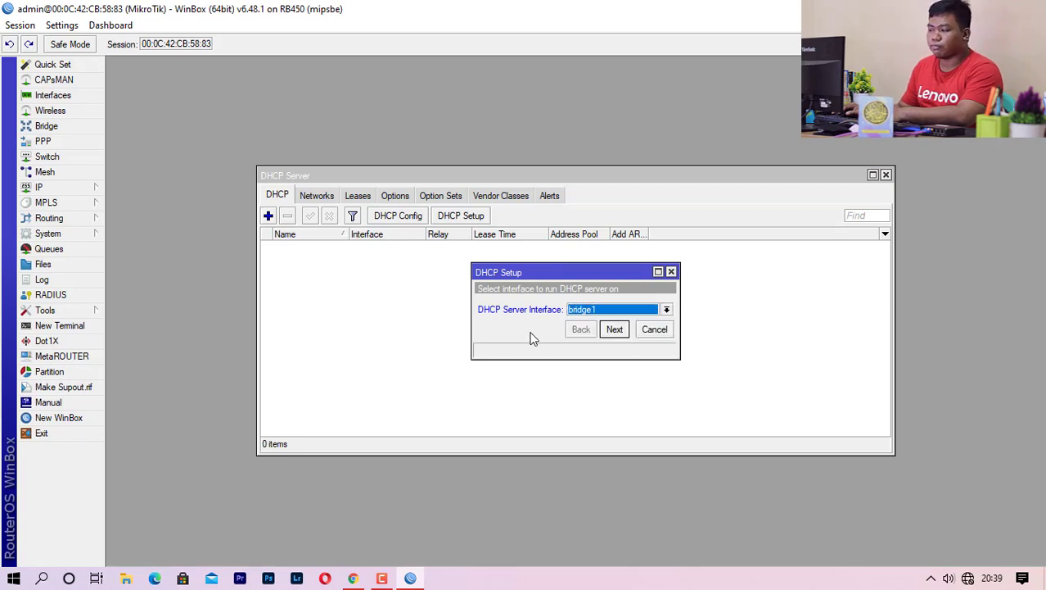
{"action": "left_click", "coordinate": [615, 330]}
{"action": "left_click", "coordinate": [615, 330]}
{"action": "left_click", "coordinate": [620, 330]}
{"action": "left_click", "coordinate": [621, 329]}
{"action": "left_click", "coordinate": [620, 347]}
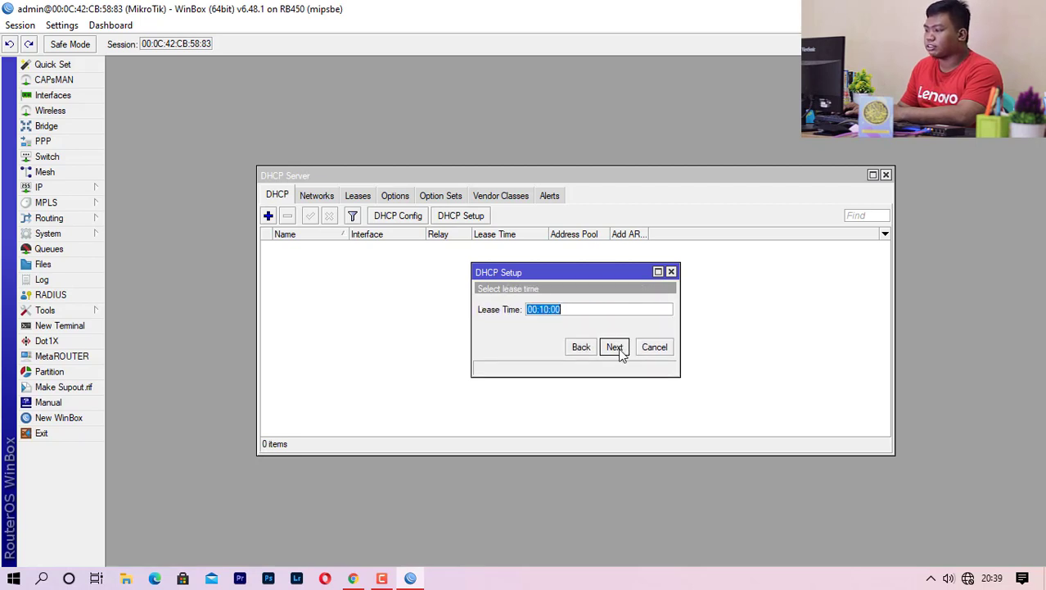
{"action": "left_click", "coordinate": [616, 348]}
{"action": "left_click", "coordinate": [577, 306]}
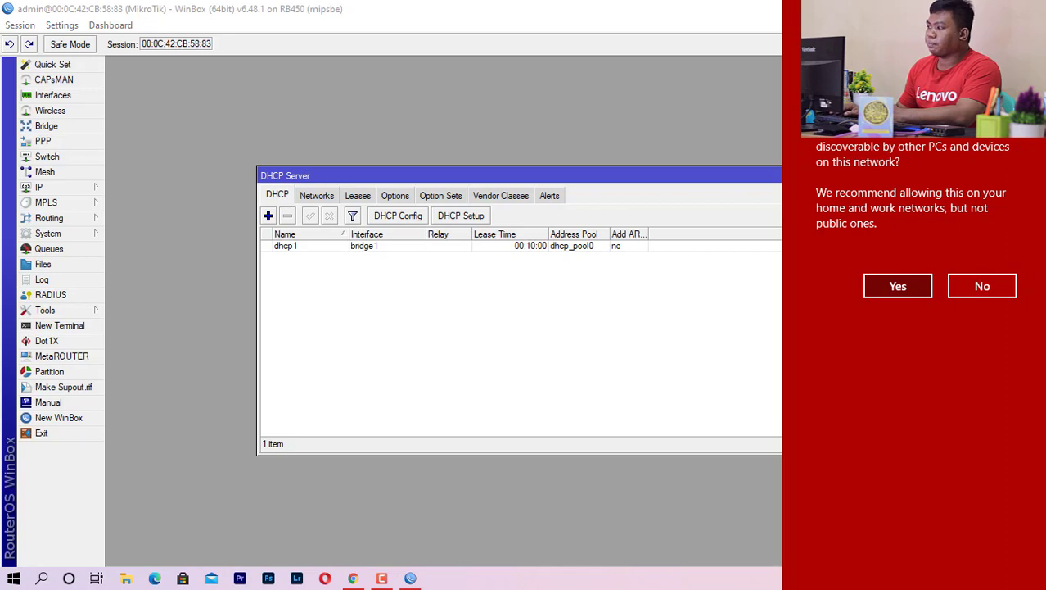
{"action": "left_click", "coordinate": [917, 291]}
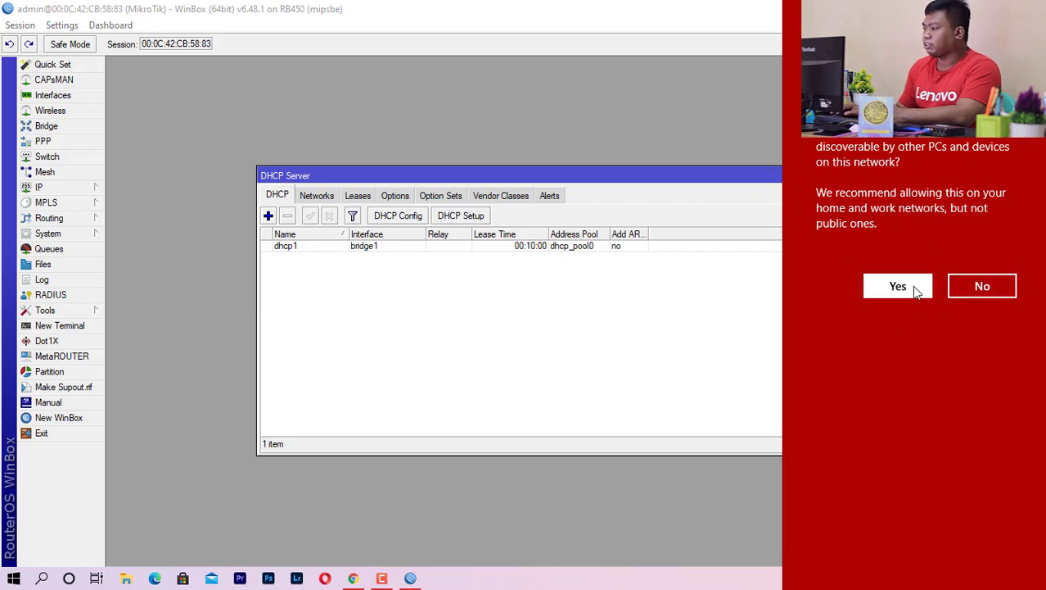
Switch to Google Chrome, open YouTube to test the internet connection, and check the computer's network connection status
{"action": "left_click", "coordinate": [355, 578]}
{"action": "left_click", "coordinate": [357, 581]}
{"action": "left_click", "coordinate": [1045, 586]}
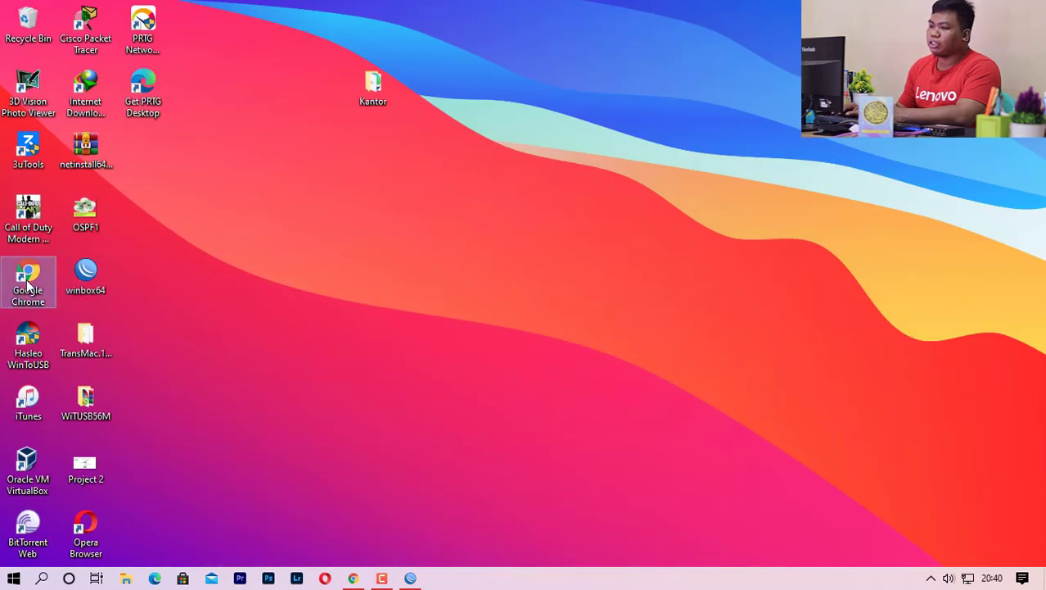
{"action": "double_click", "coordinate": [27, 283]}
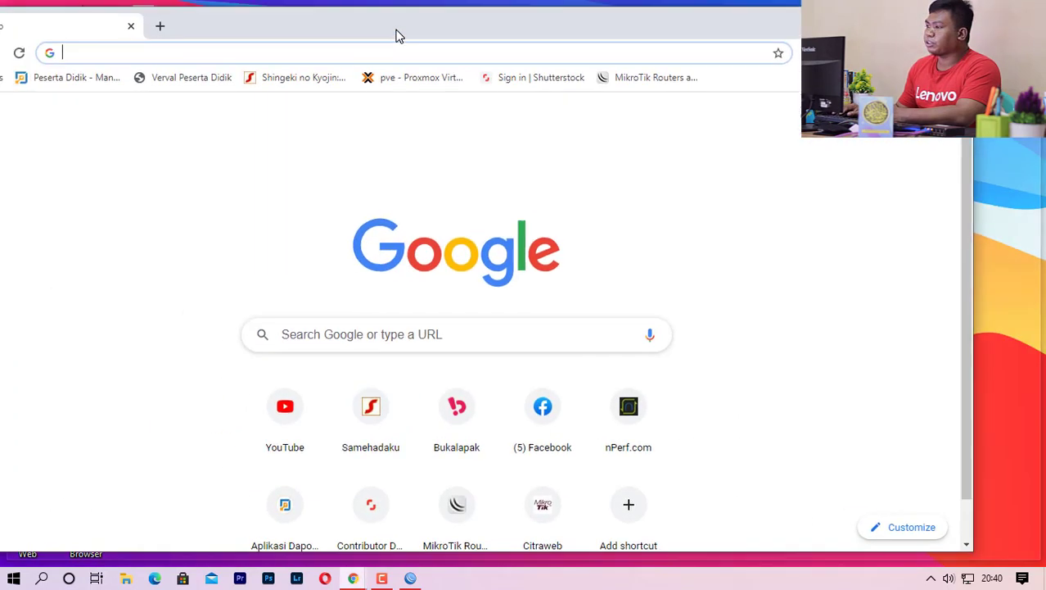
{"action": "left_click", "coordinate": [385, 338]}
{"action": "left_click", "coordinate": [276, 311]}
{"action": "left_click", "coordinate": [329, 382]}
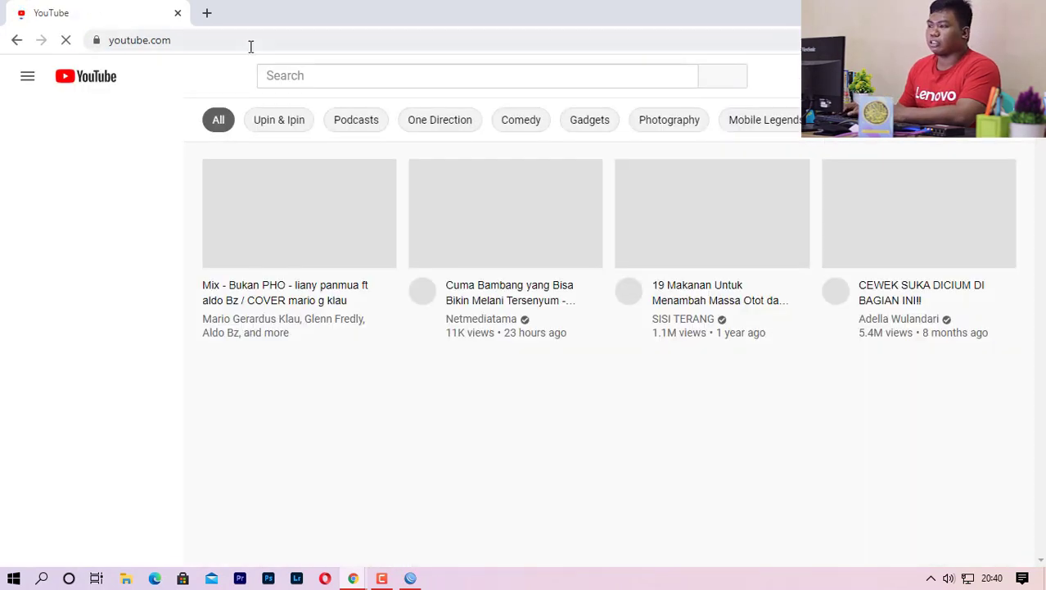
{"action": "left_click", "coordinate": [966, 579]}
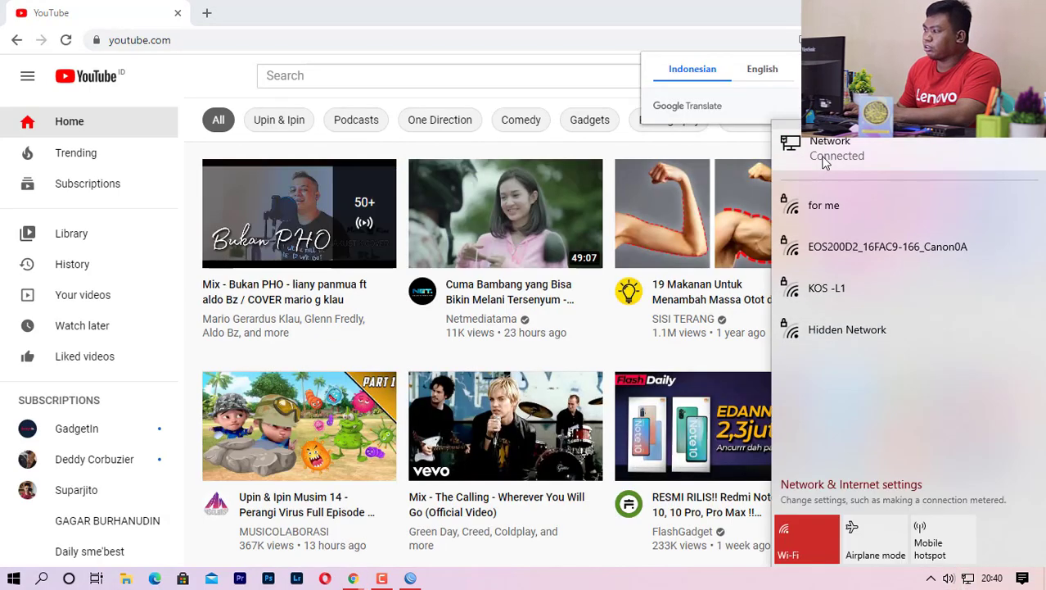
{"action": "left_click", "coordinate": [966, 579]}
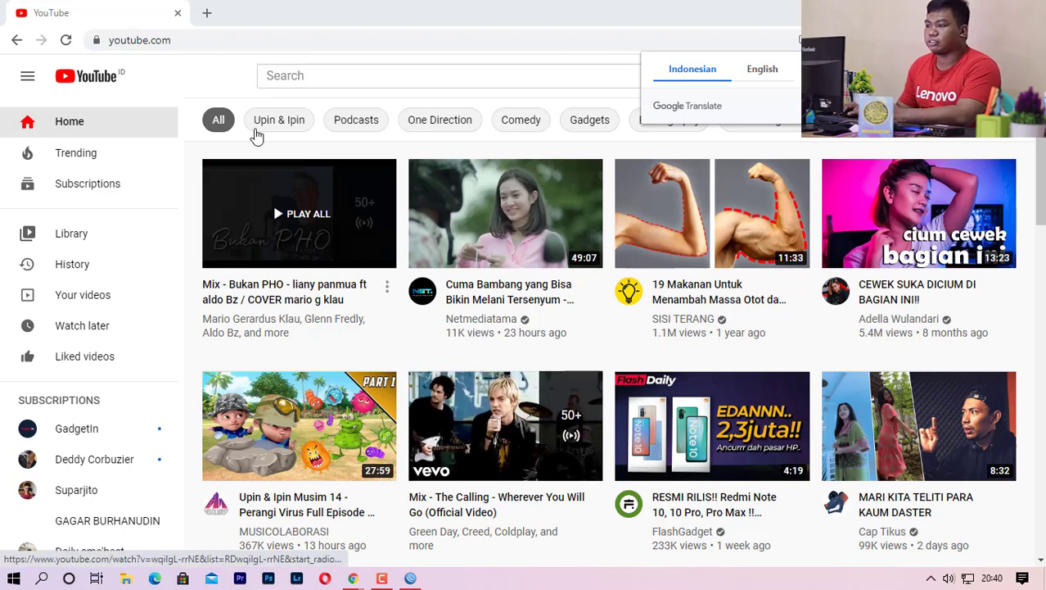
Open nperf.com in a new browser tab, run its internet speed test and view the download, upload and latency results
{"action": "left_click", "coordinate": [207, 12]}
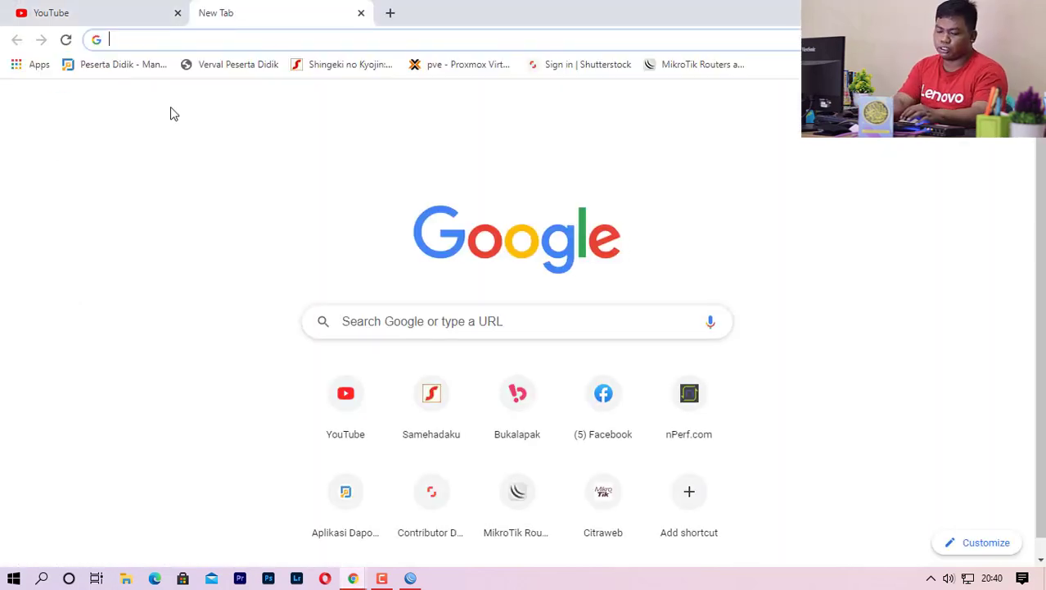
{"action": "type", "text": "nperf.com"}
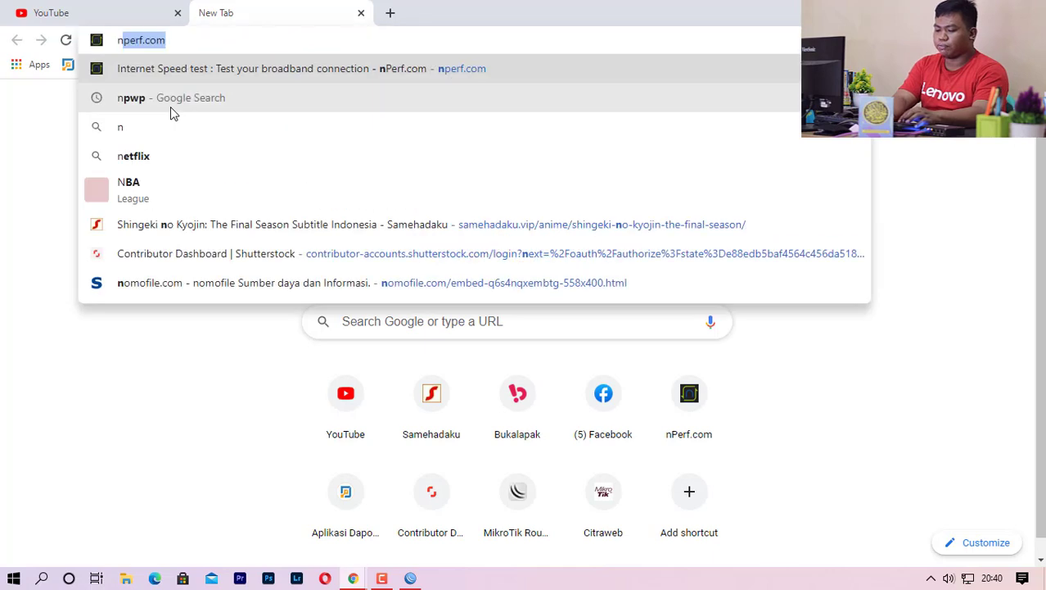
{"action": "key", "text": "Return"}
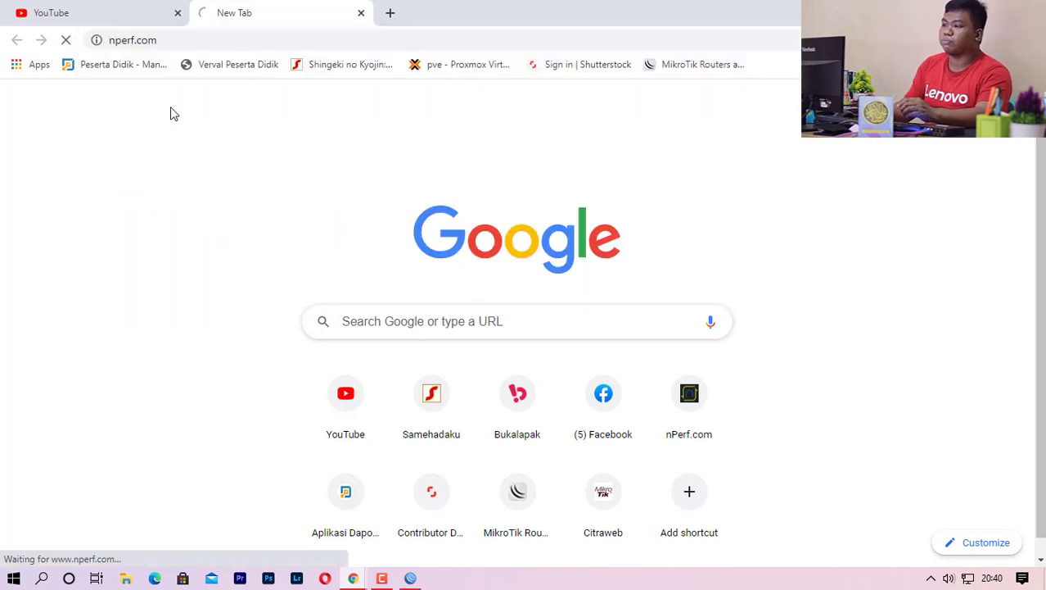
{"action": "scroll", "coordinate": [618, 427], "scroll_direction": "down", "scroll_amount": 5}
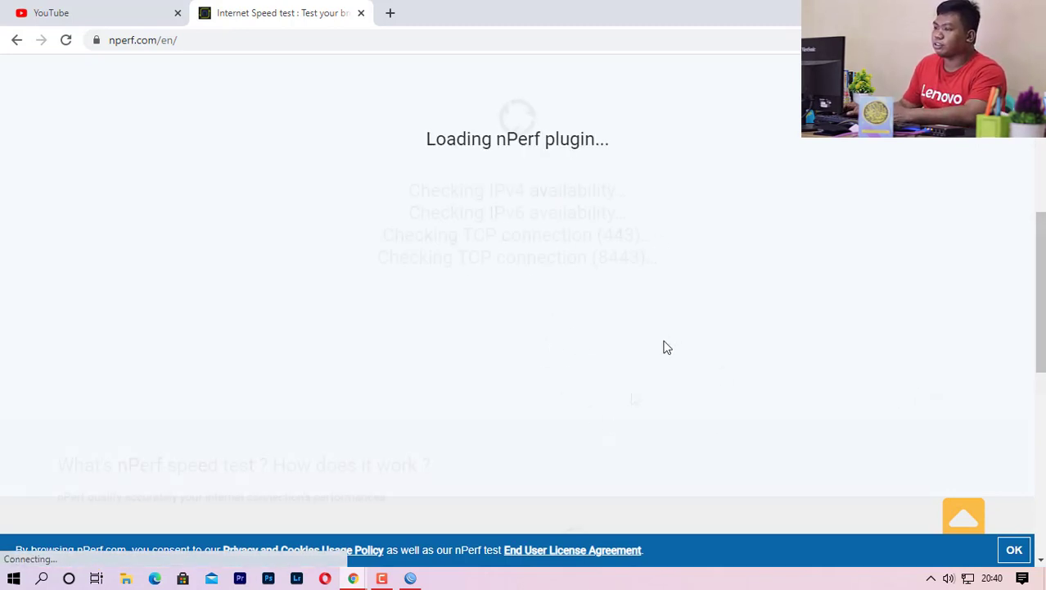
{"action": "scroll", "coordinate": [286, 234], "scroll_direction": "up", "scroll_amount": 3}
{"action": "scroll", "coordinate": [287, 238], "scroll_direction": "up", "scroll_amount": 1}
{"action": "left_click", "coordinate": [290, 370]}
{"action": "left_click", "coordinate": [261, 311]}
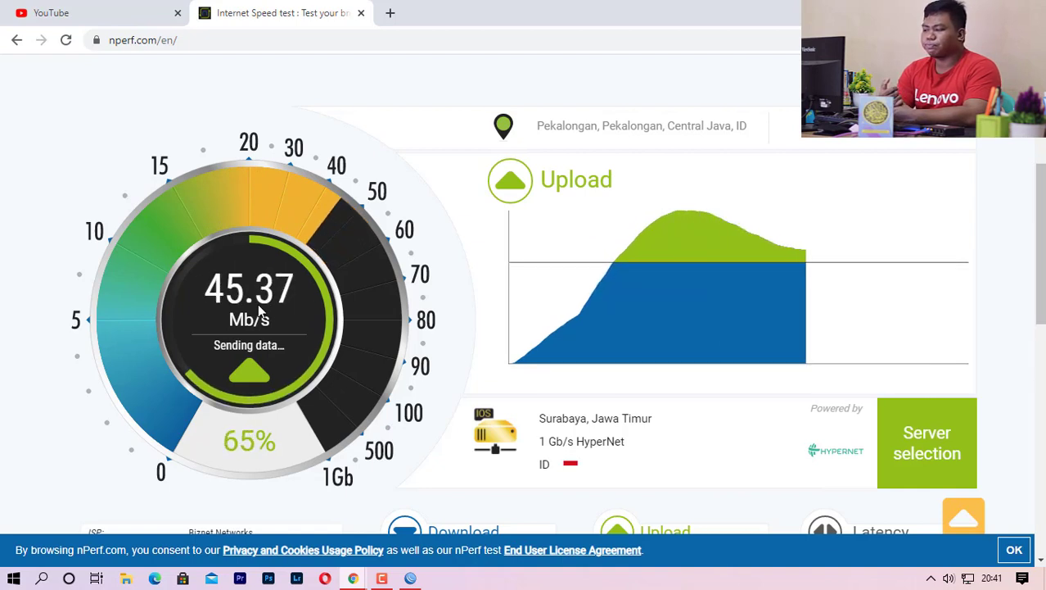
{"action": "scroll", "coordinate": [356, 411], "scroll_direction": "down", "scroll_amount": 2}
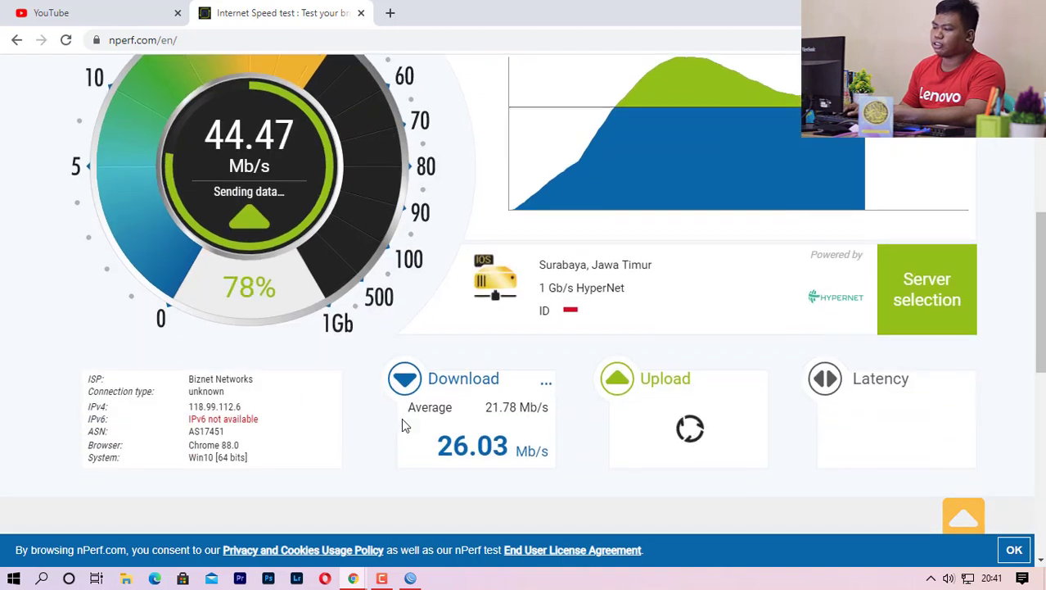